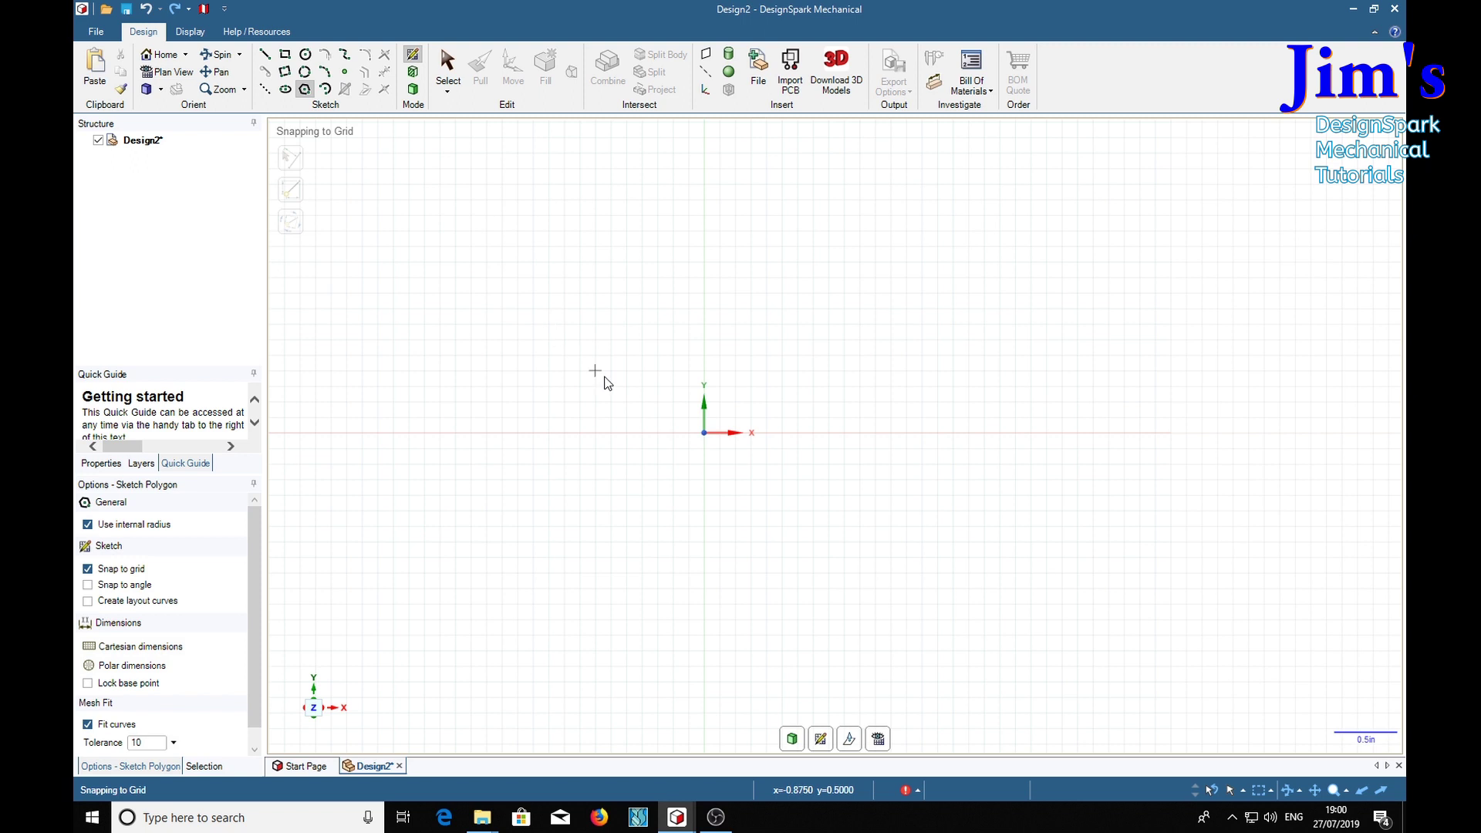
- Place a 16-sided polygon of 4.000in diameter with its centre on the sketch origin
click(704, 434)
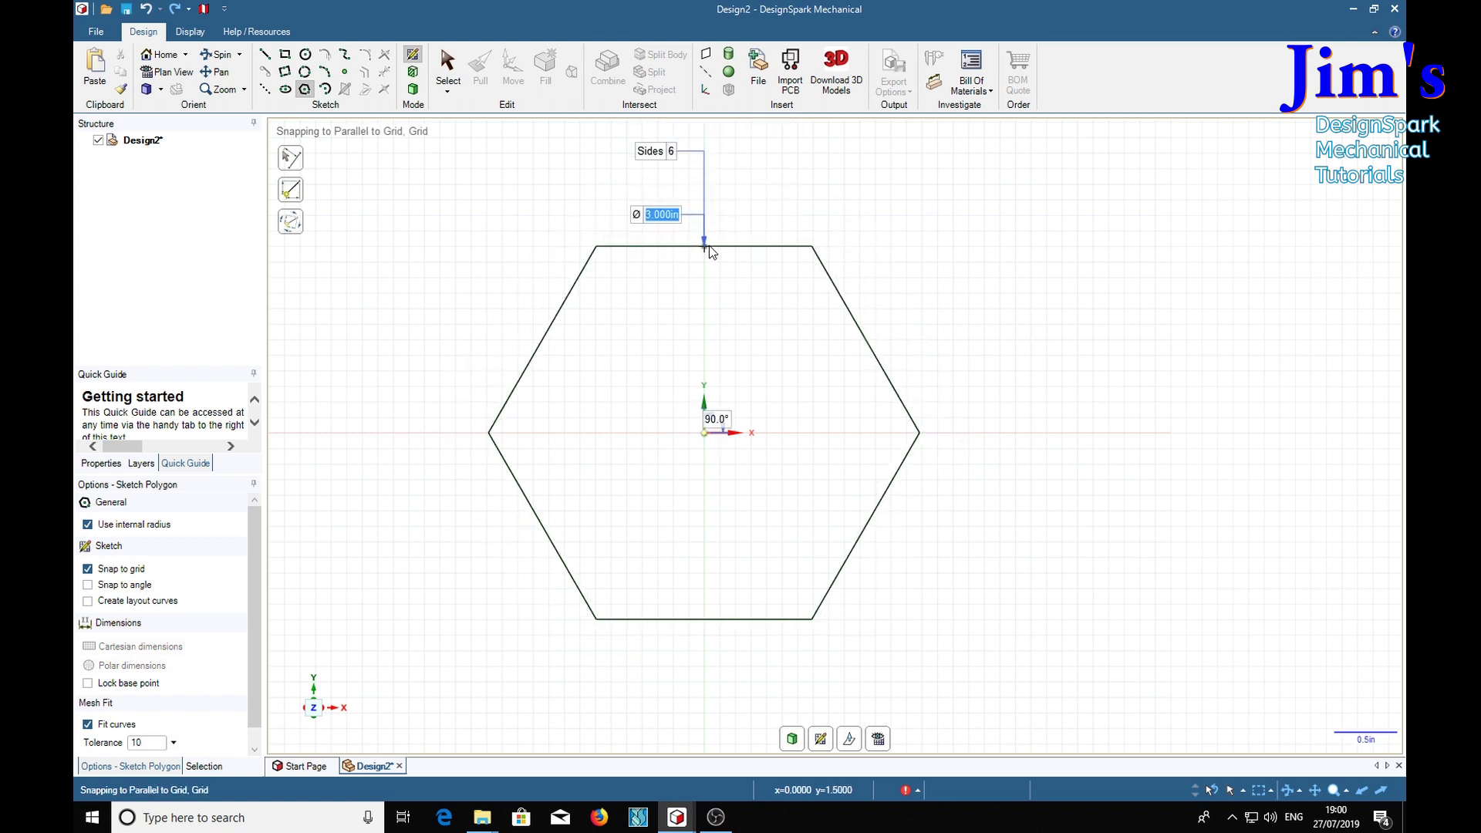
key(Tab)
key(Tab)
text(16)
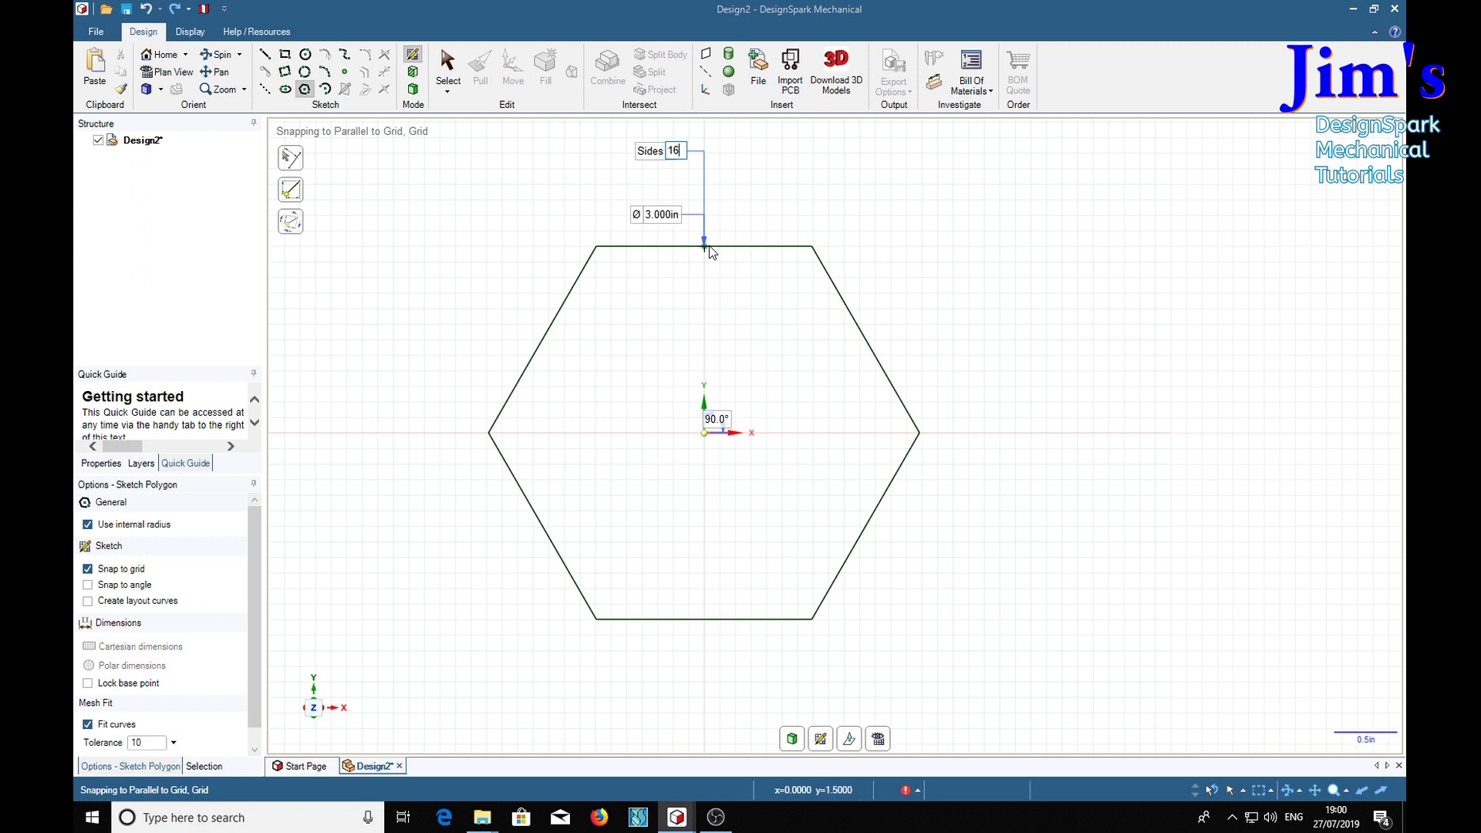
key(Tab)
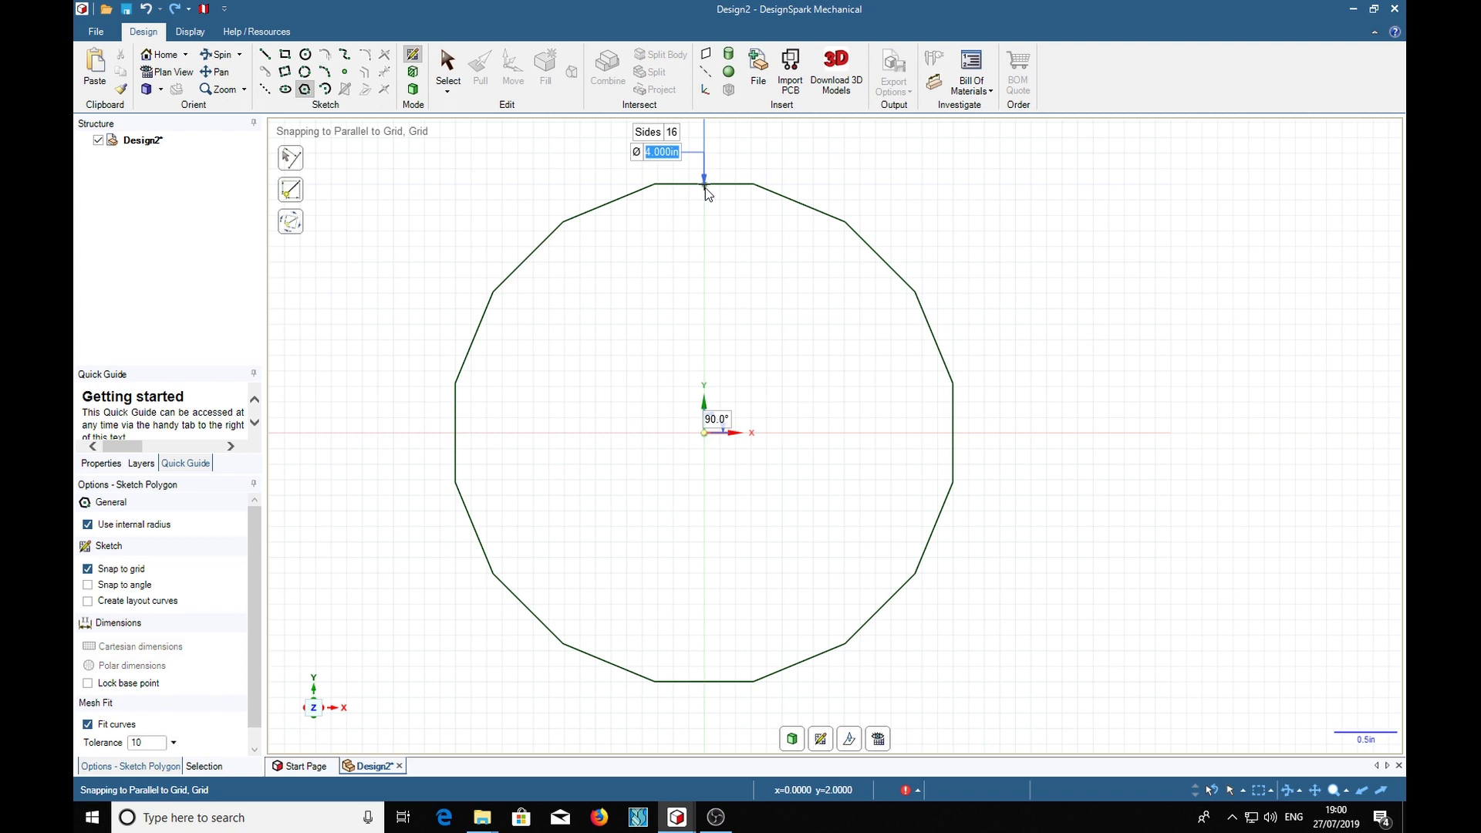
click(705, 188)
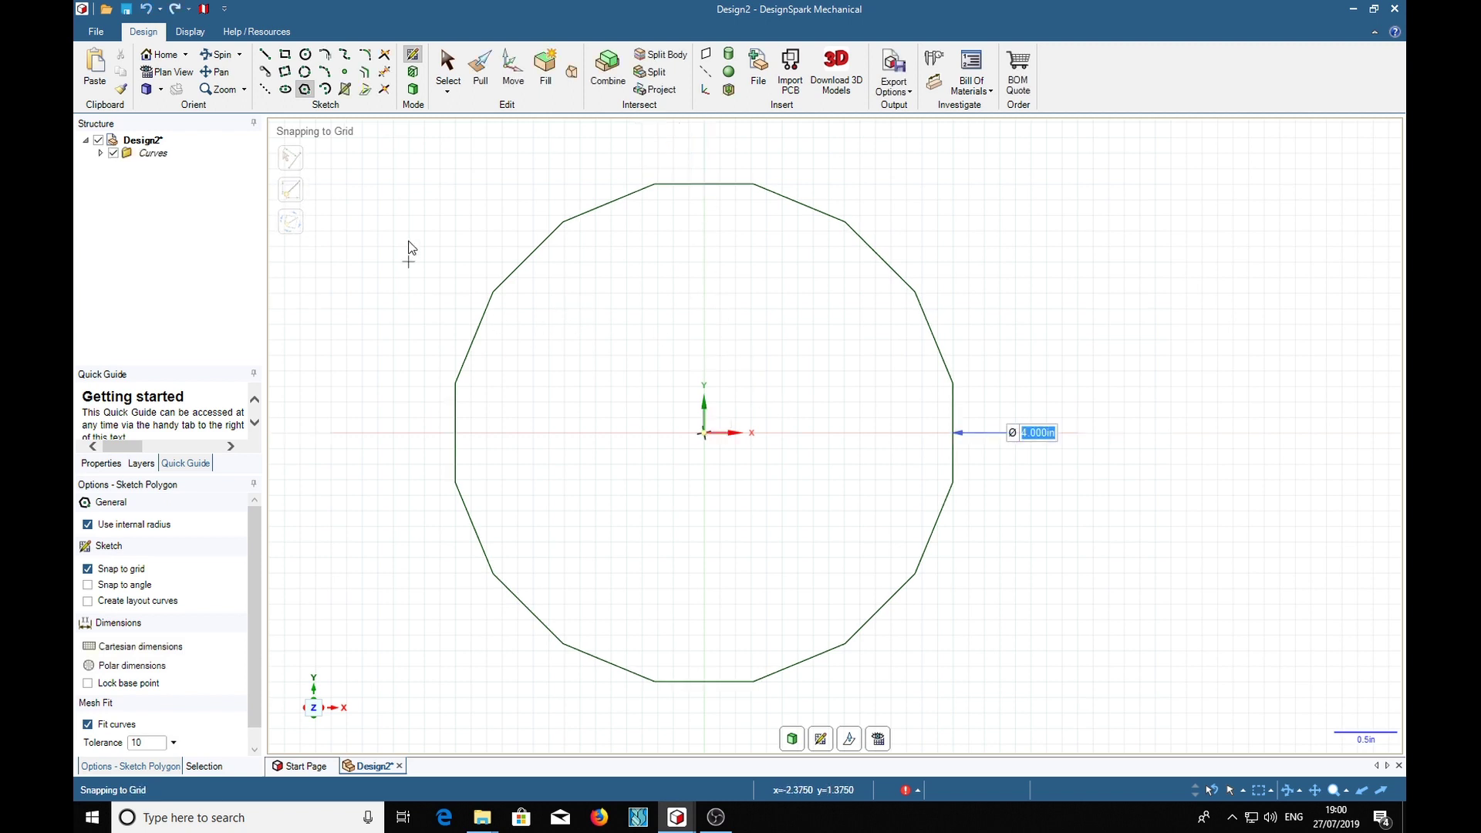
- Draw guide lines from the polygon's top midpoint down to the origin, then 2.000in right to its edge
click(264, 54)
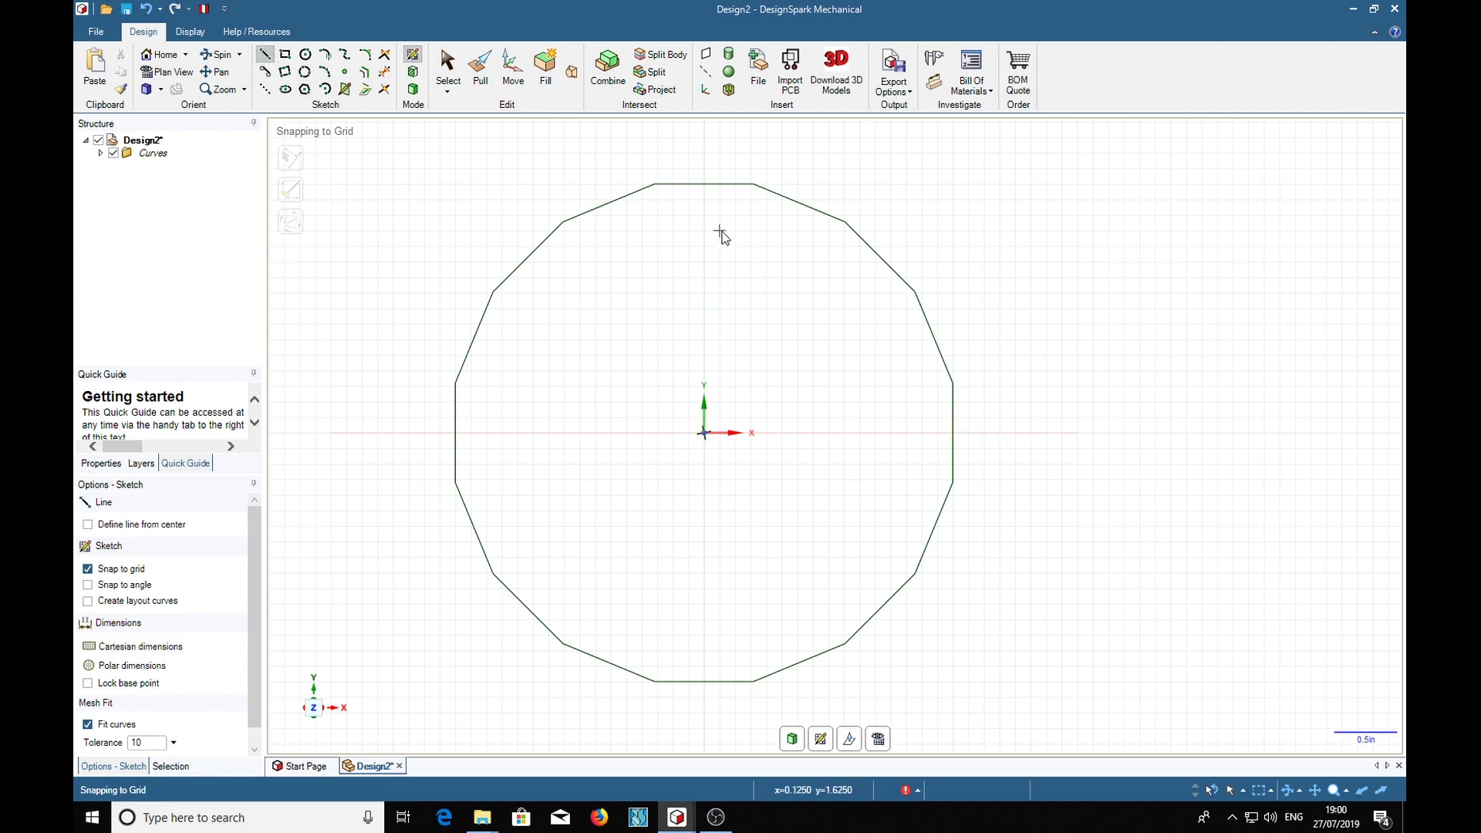
click(704, 185)
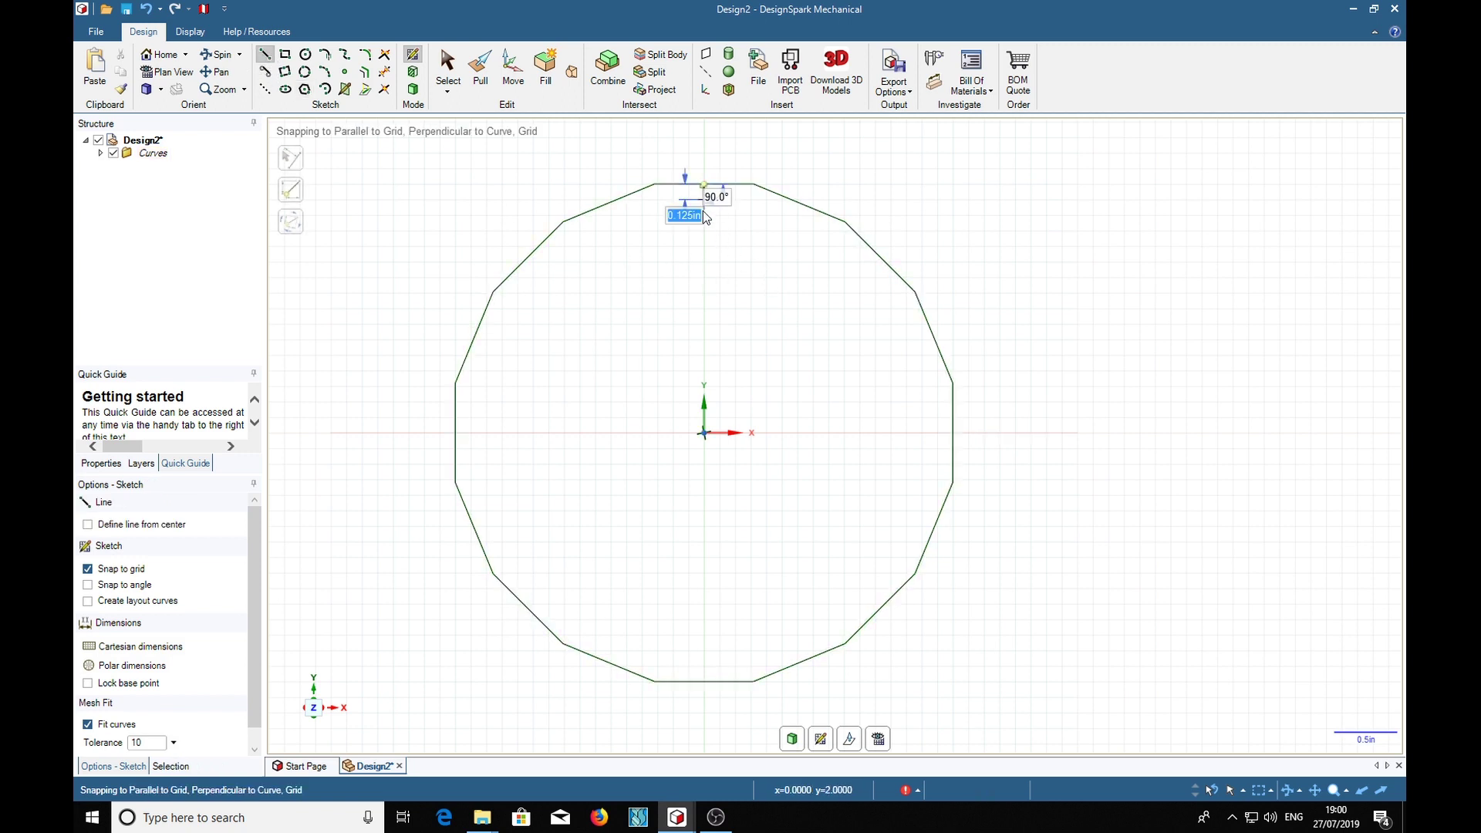
click(703, 433)
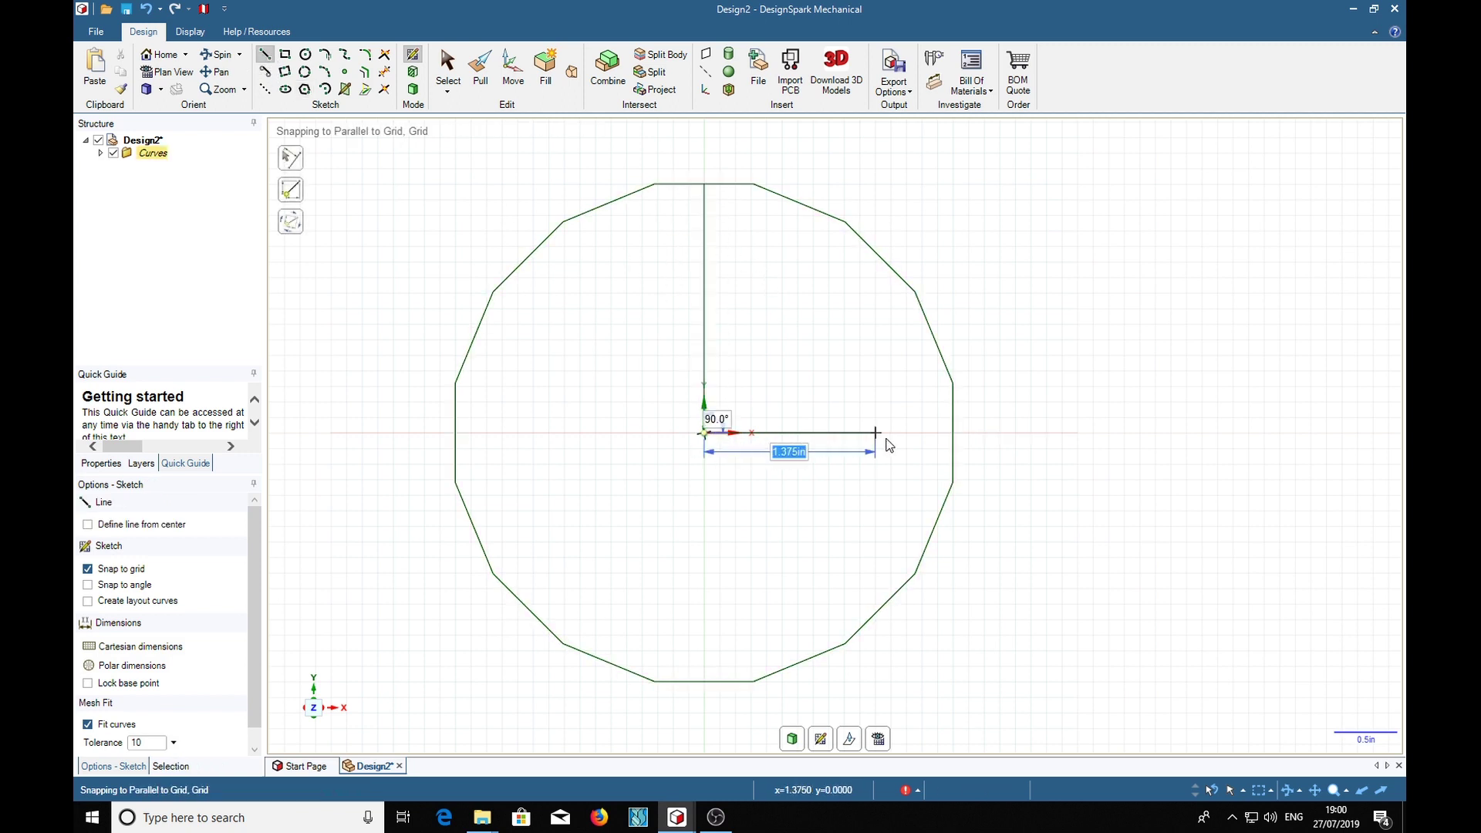
click(953, 433)
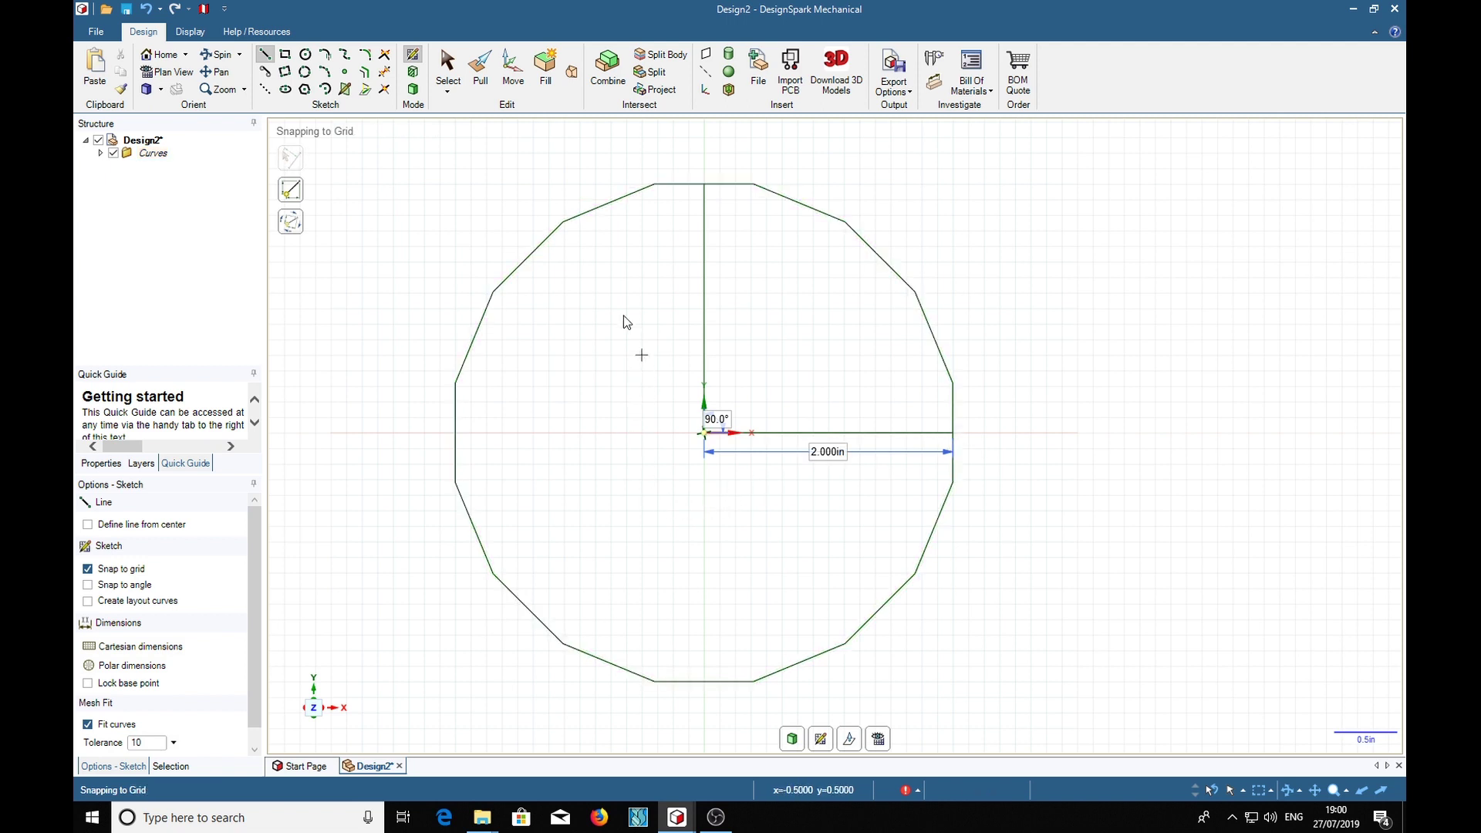
- Trim away the left polygon portion and both guide lines, leaving the top-right quarter arc
click(385, 71)
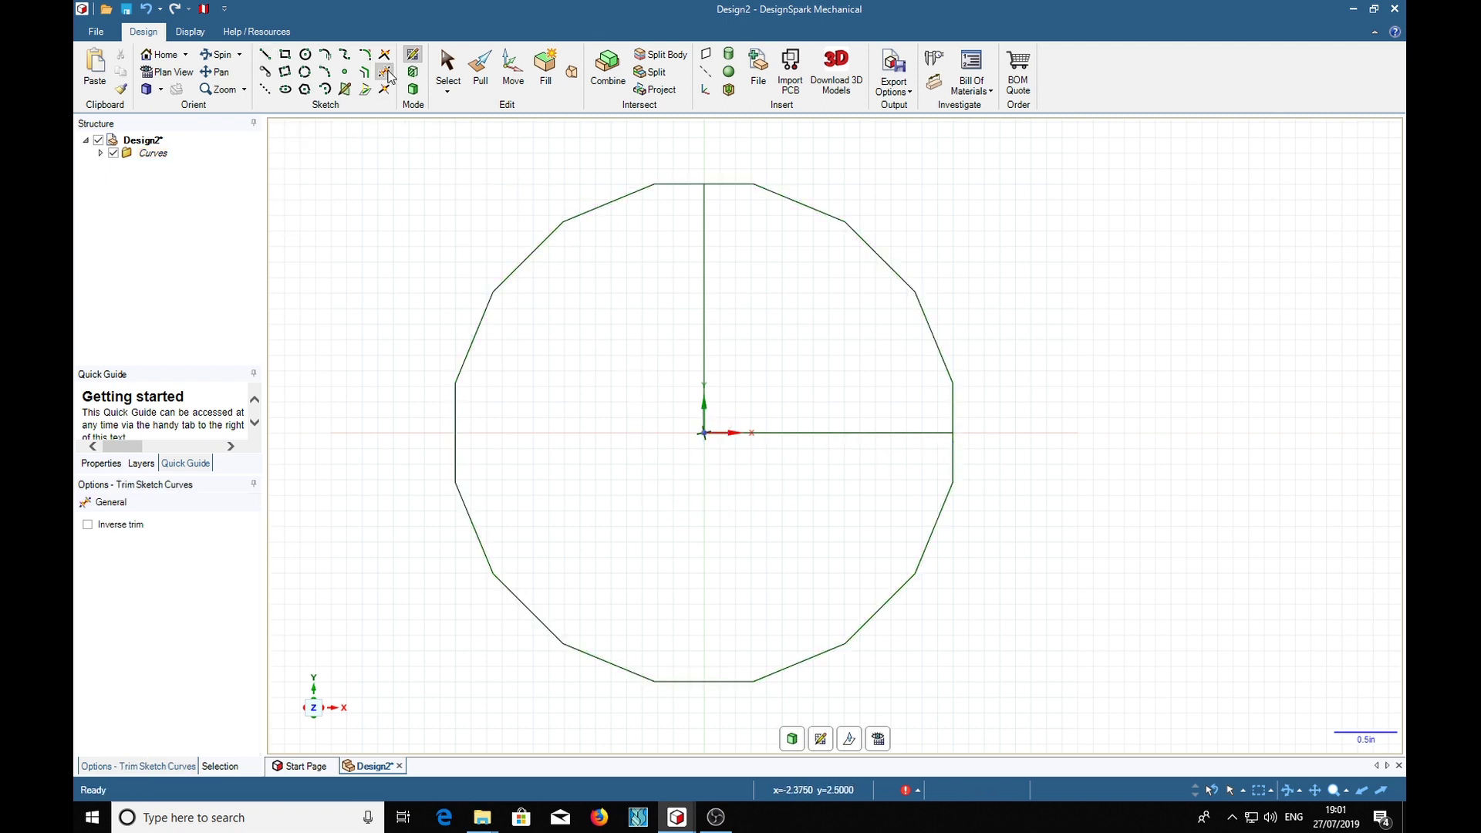
click(668, 193)
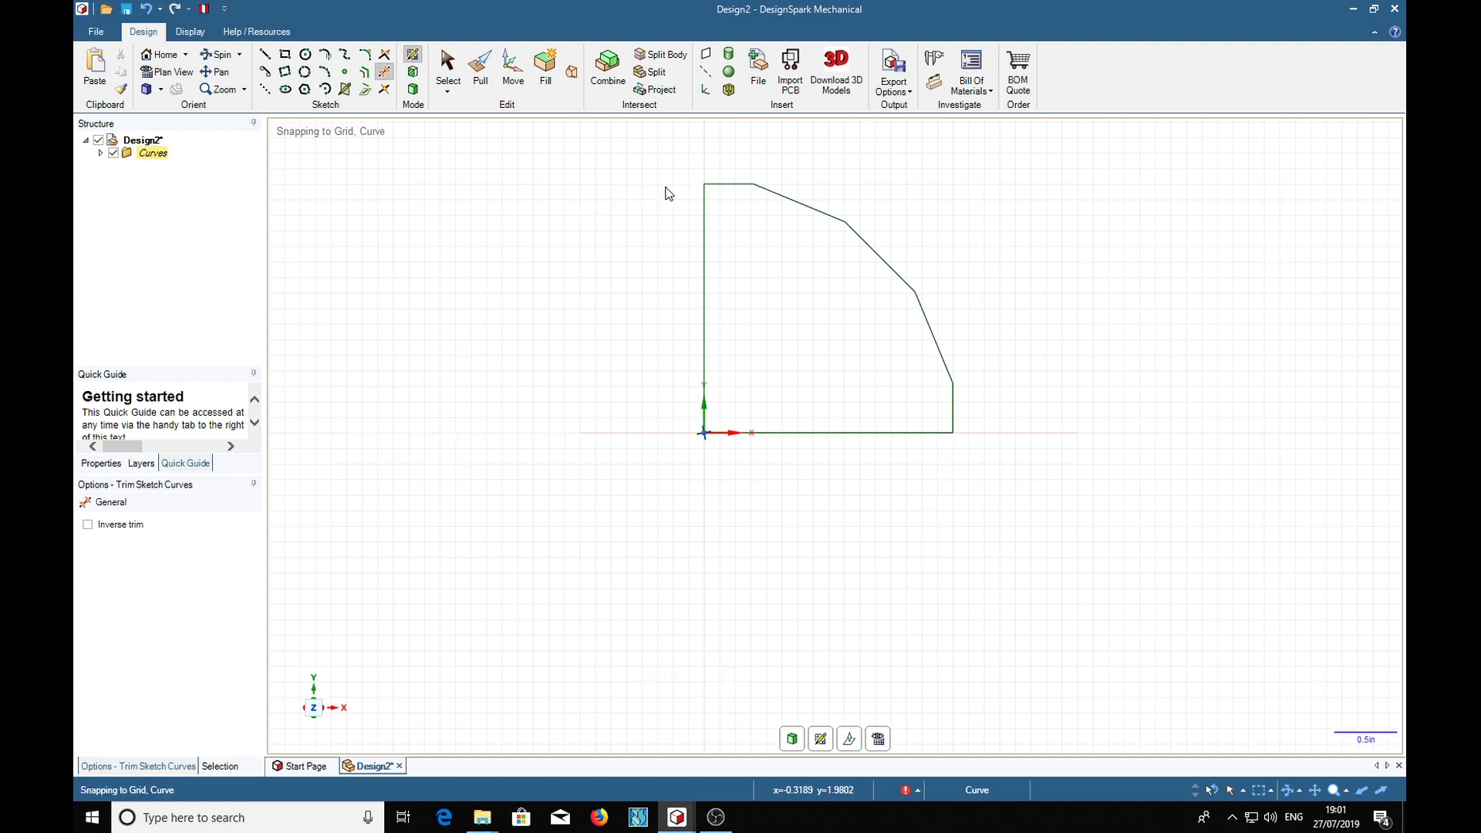
click(704, 289)
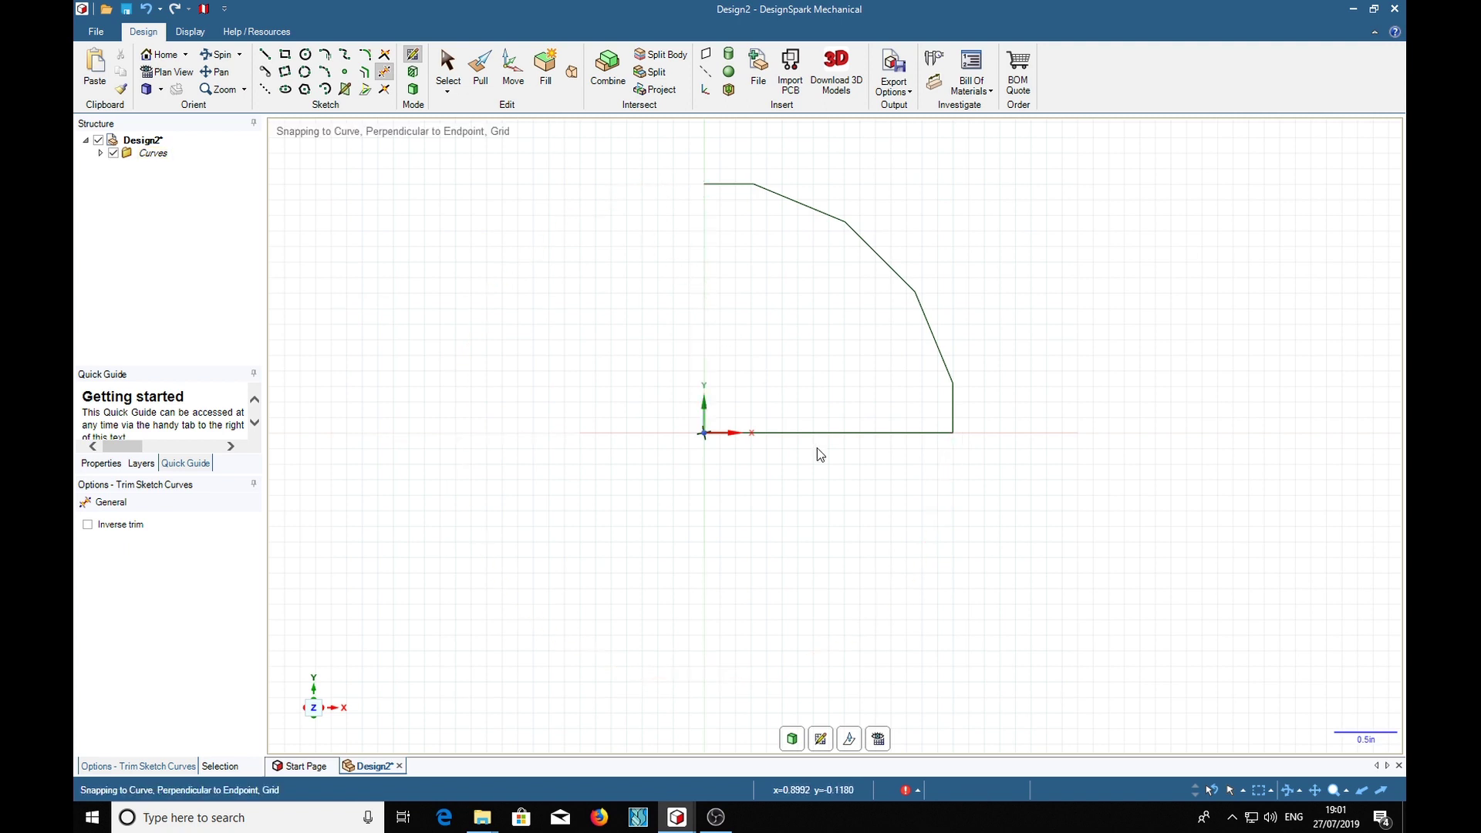
click(819, 434)
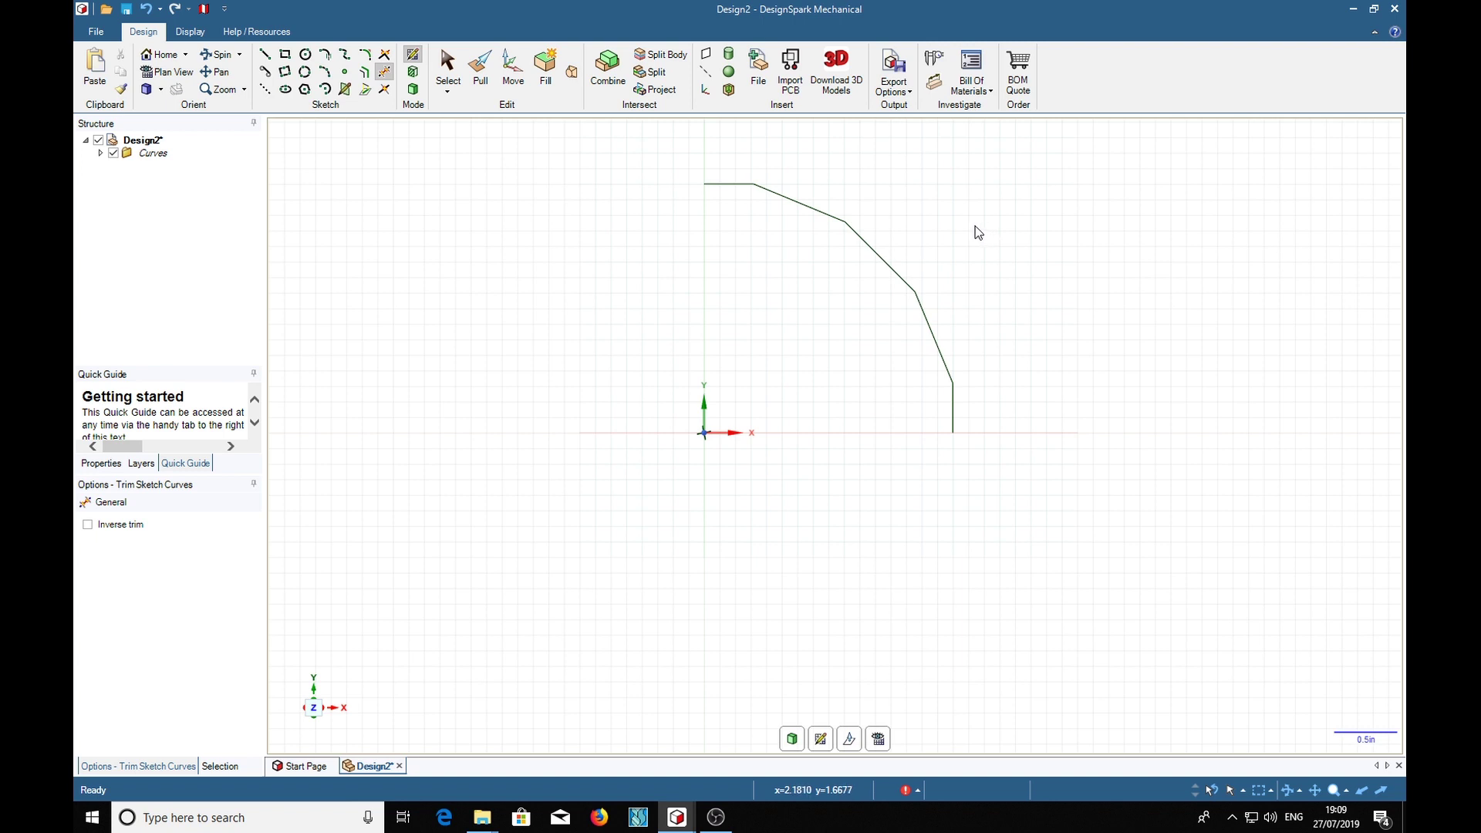
- Exit the sketch into 3D and orbit to see the quarter-arc curve side-on
key(d)
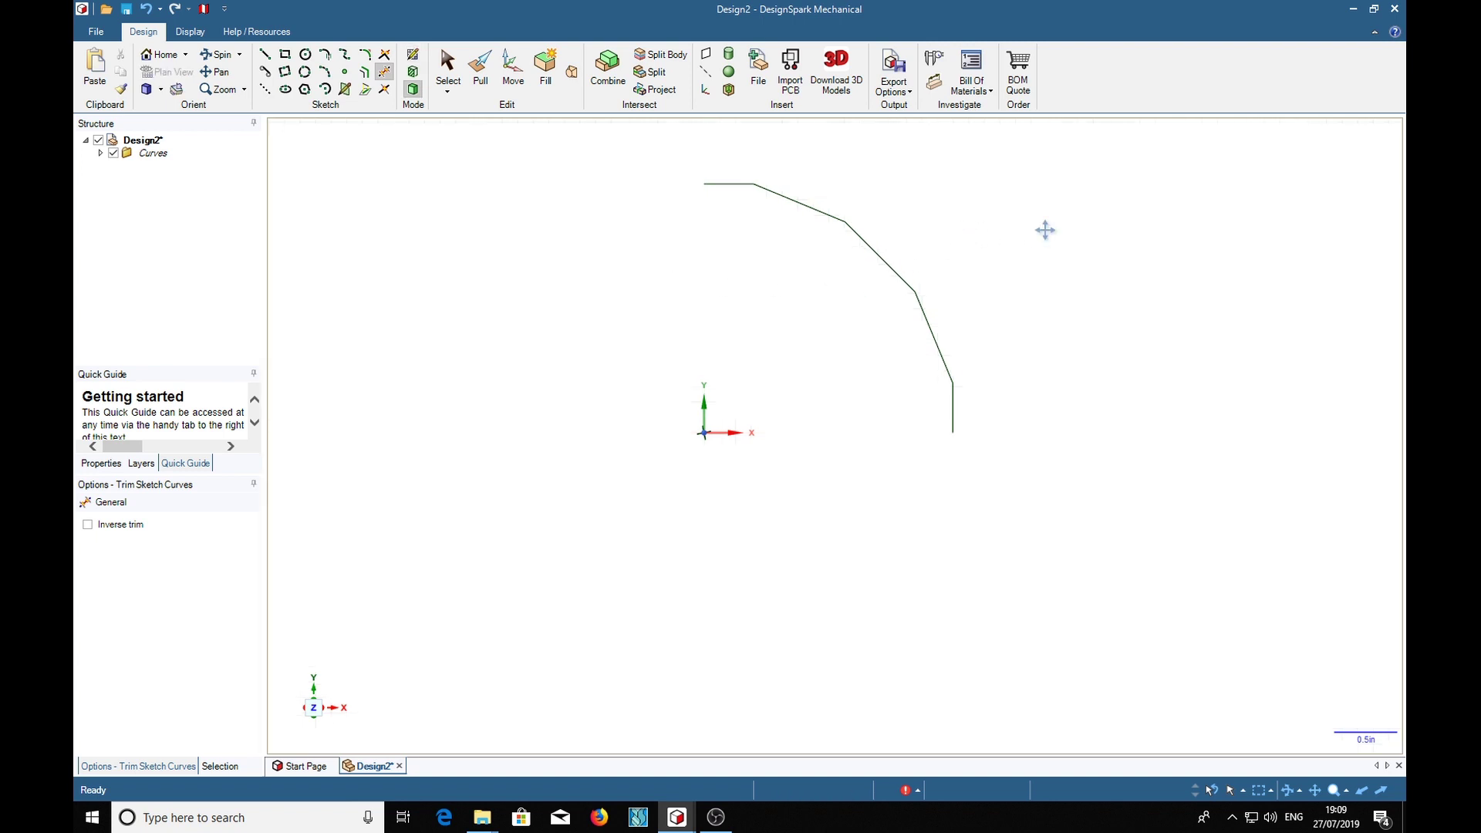
shift+middle_drag(1044, 229, 1054, 327)
mouse_move(596, 375)
middle_down()
mouse_move(571, 387)
mouse_move(738, 394)
middle_up()
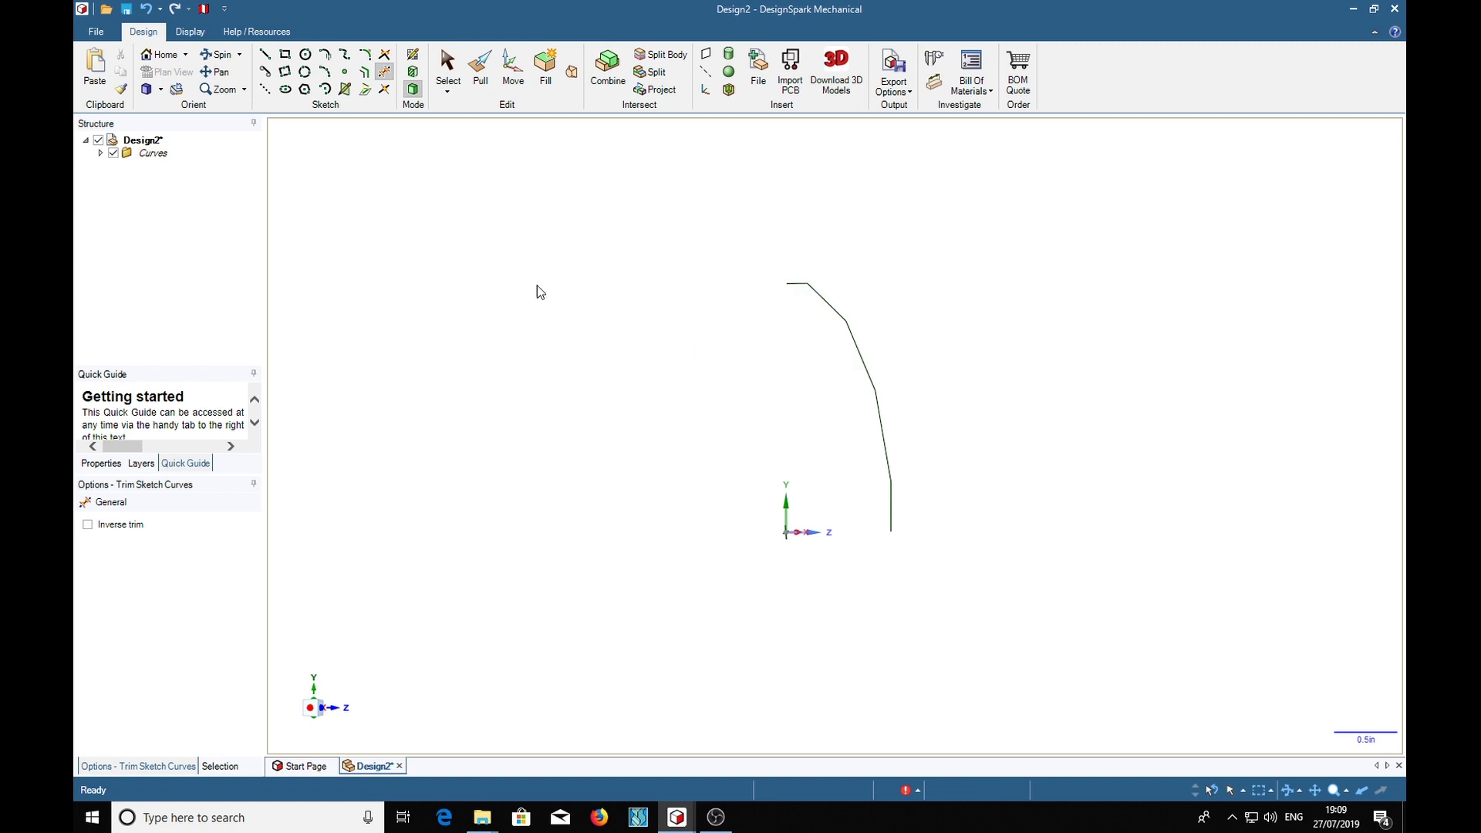
- Start a circle sketch on a new plane at the curve's top endpoint
click(447, 69)
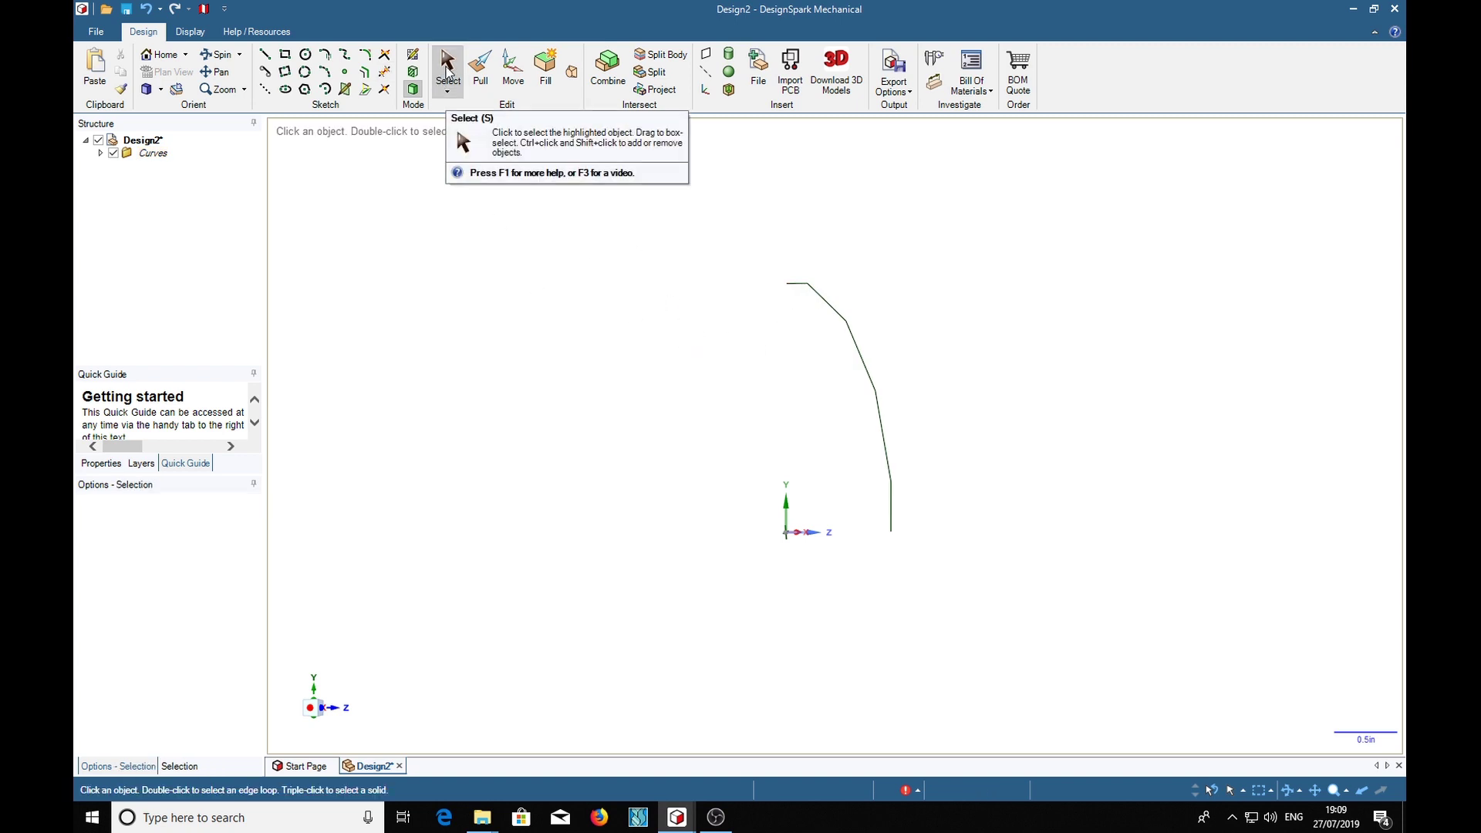
click(787, 285)
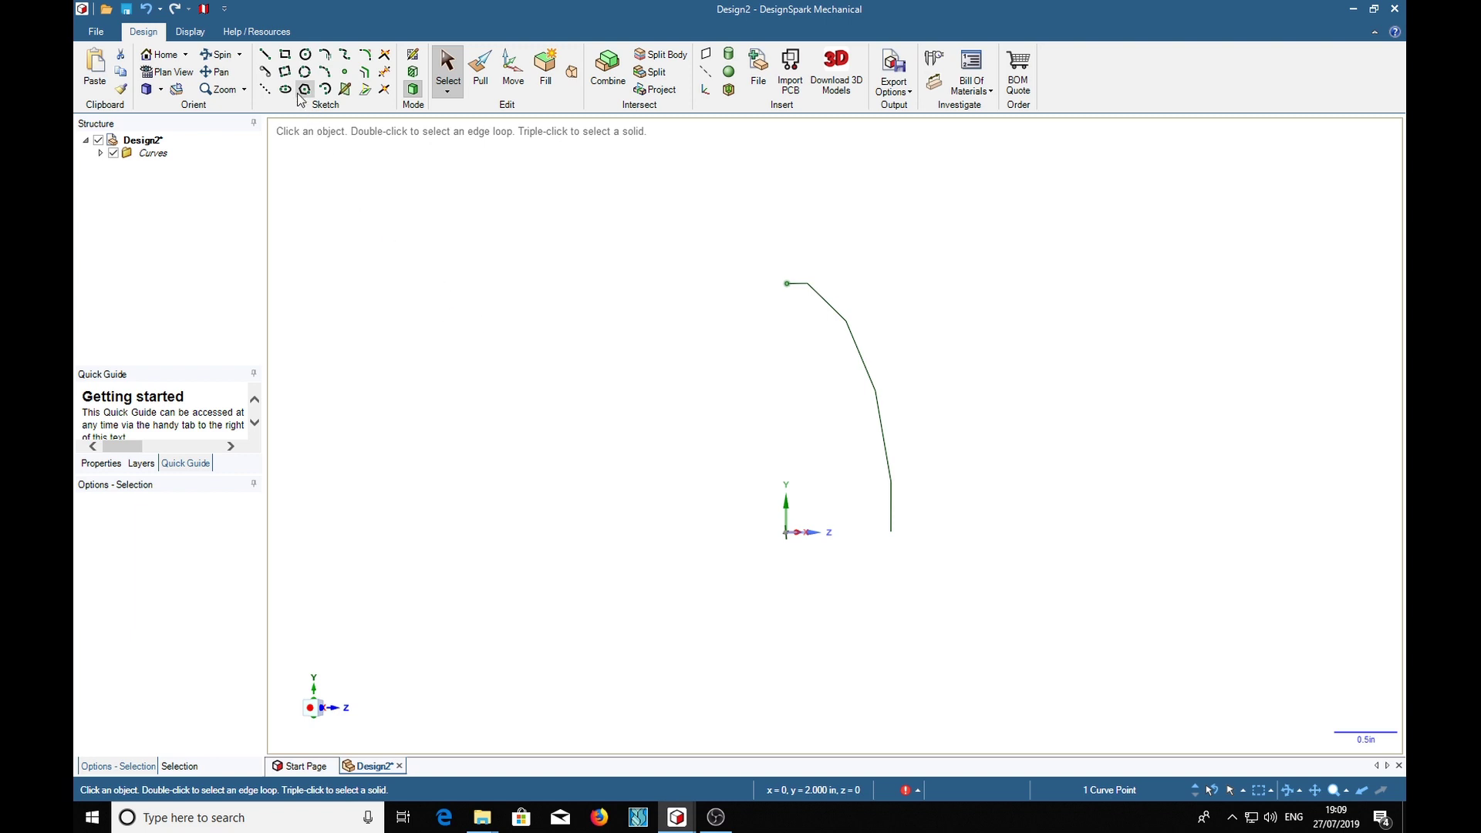
click(305, 54)
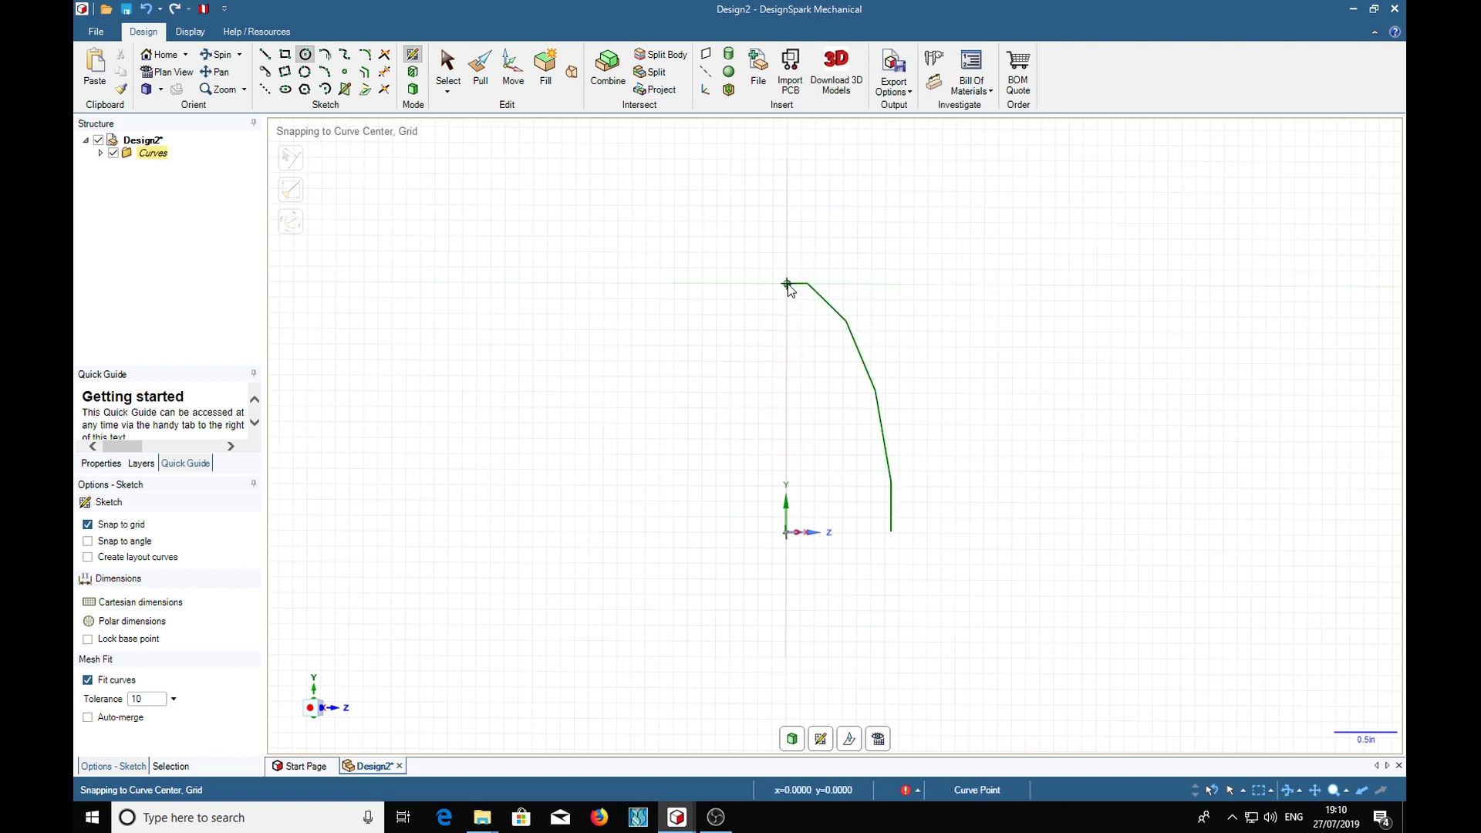
click(658, 531)
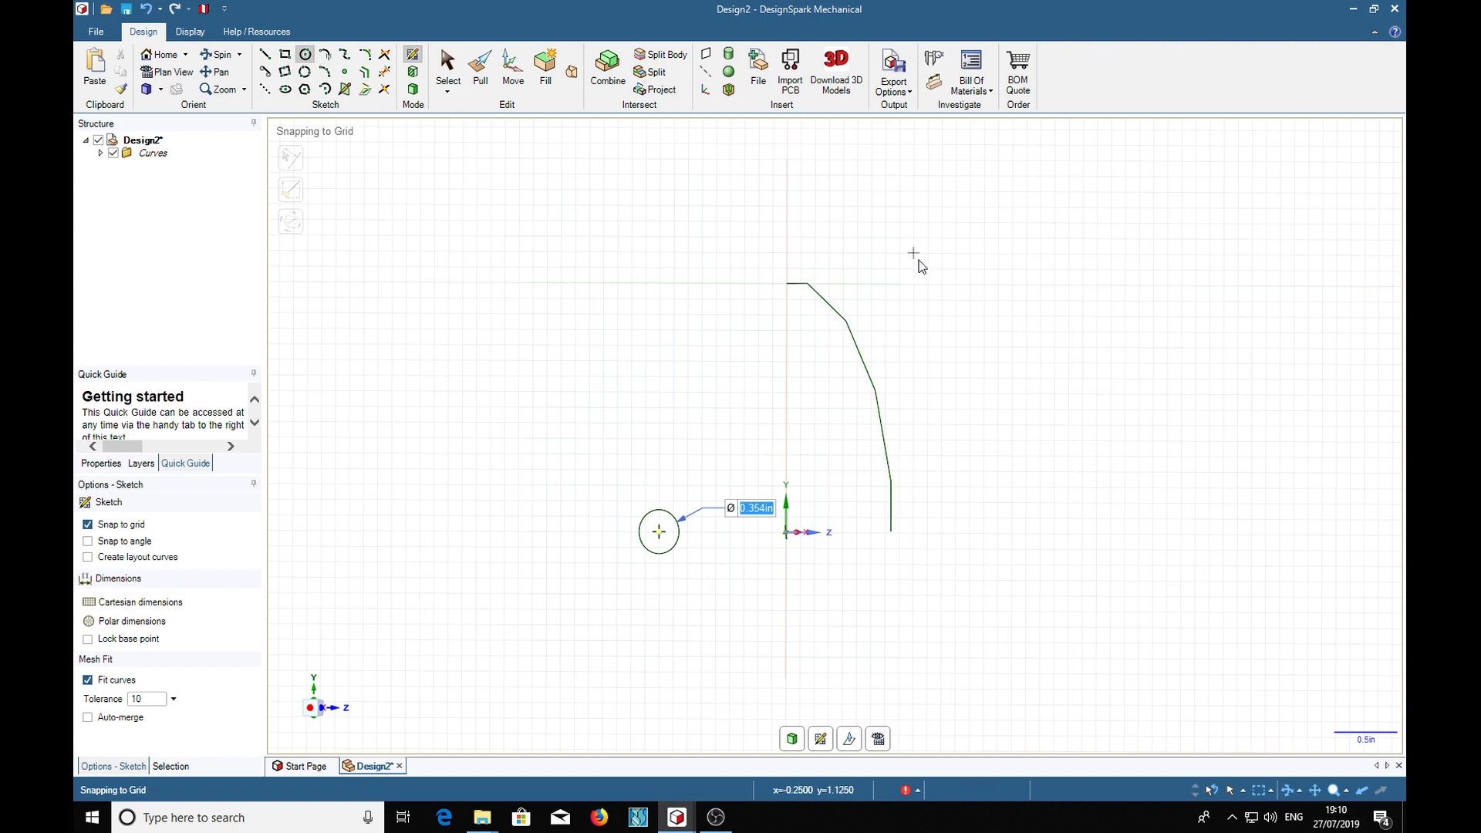
- Draw a 2.000in outer circle and a concentric 1.750in inner circle at the curve's top end
shift+middle_drag(920, 257, 922, 335)
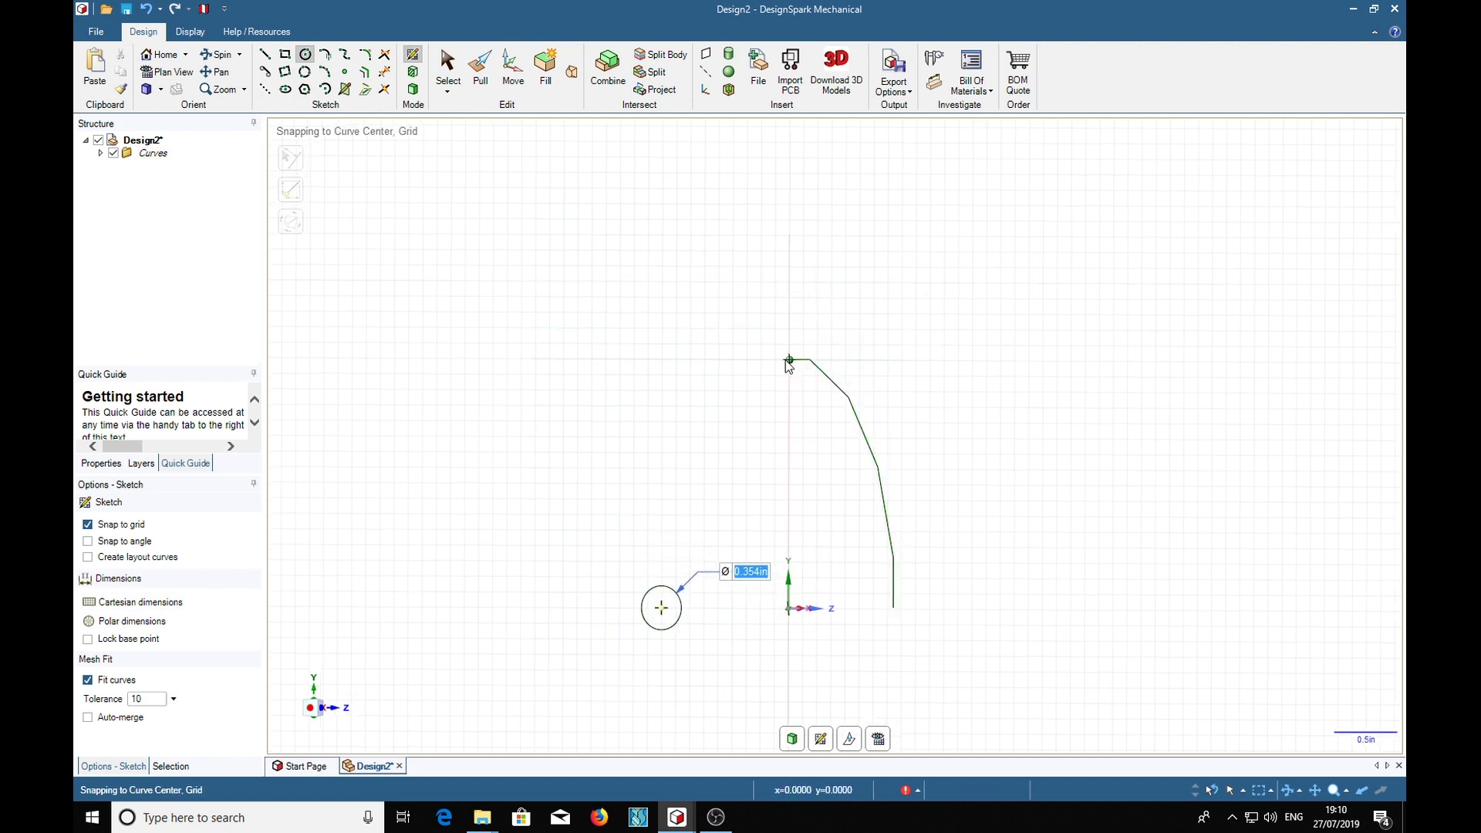
click(787, 359)
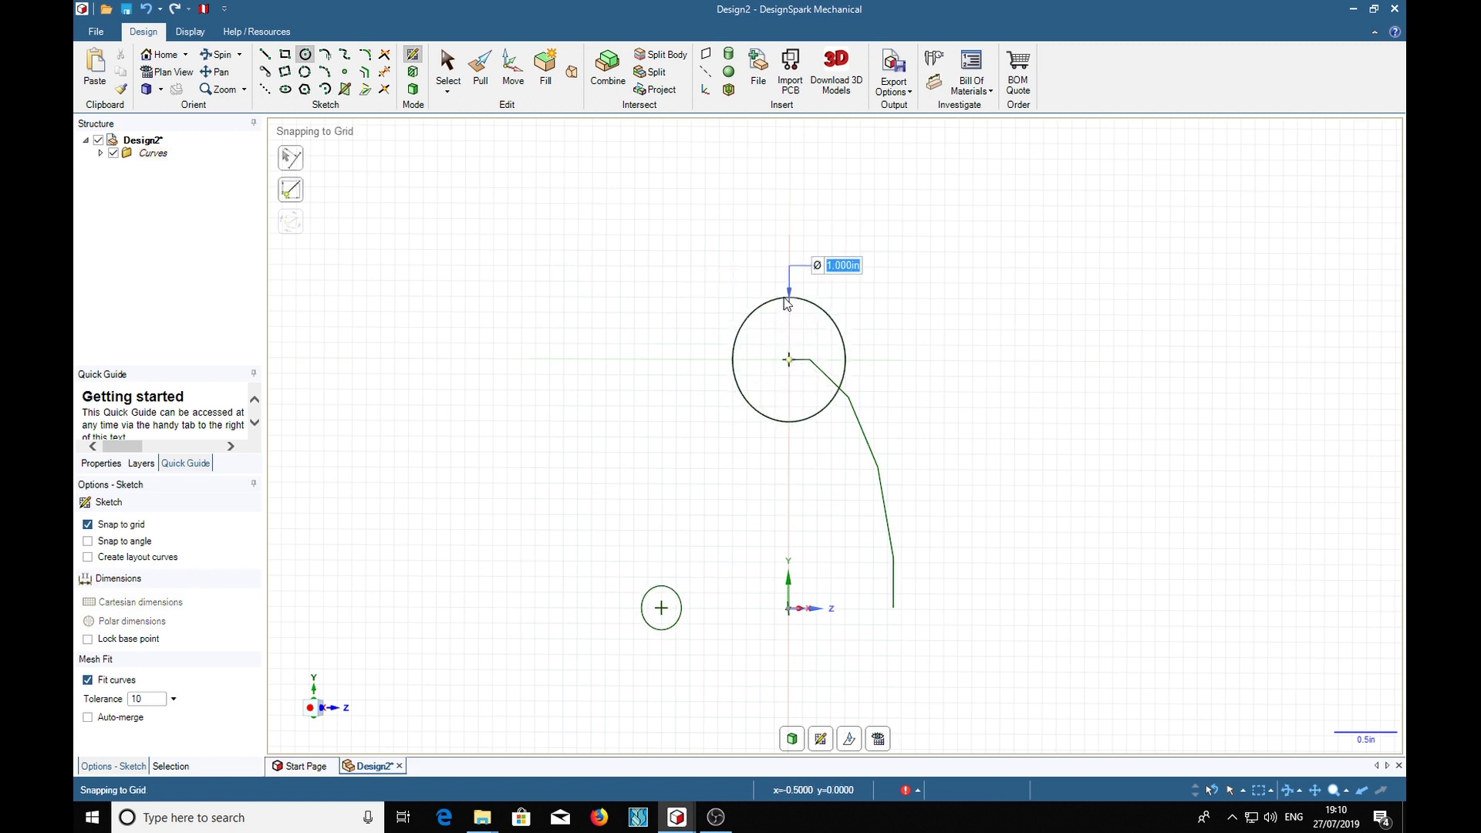
click(786, 241)
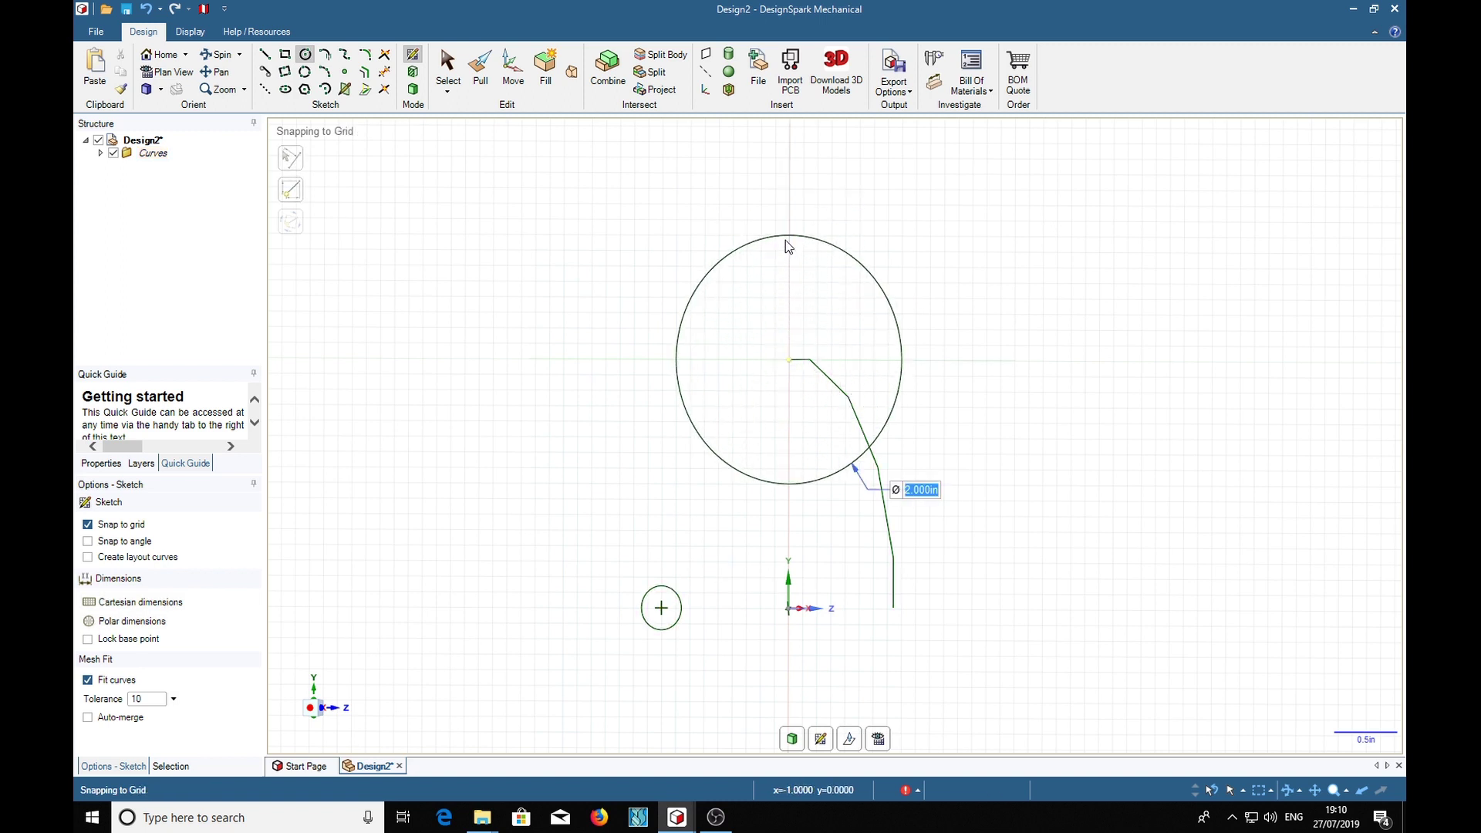
click(788, 359)
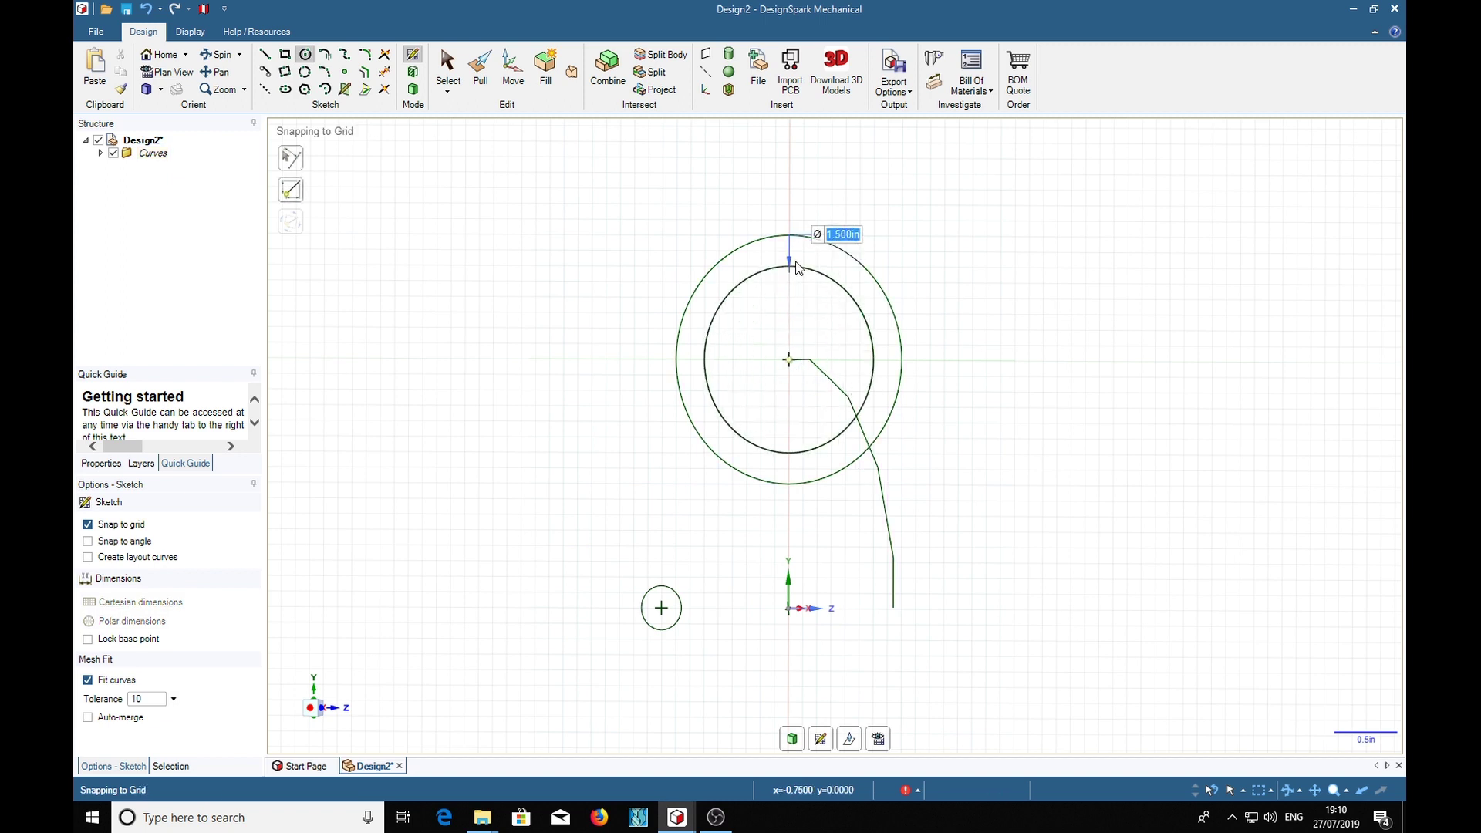
click(793, 253)
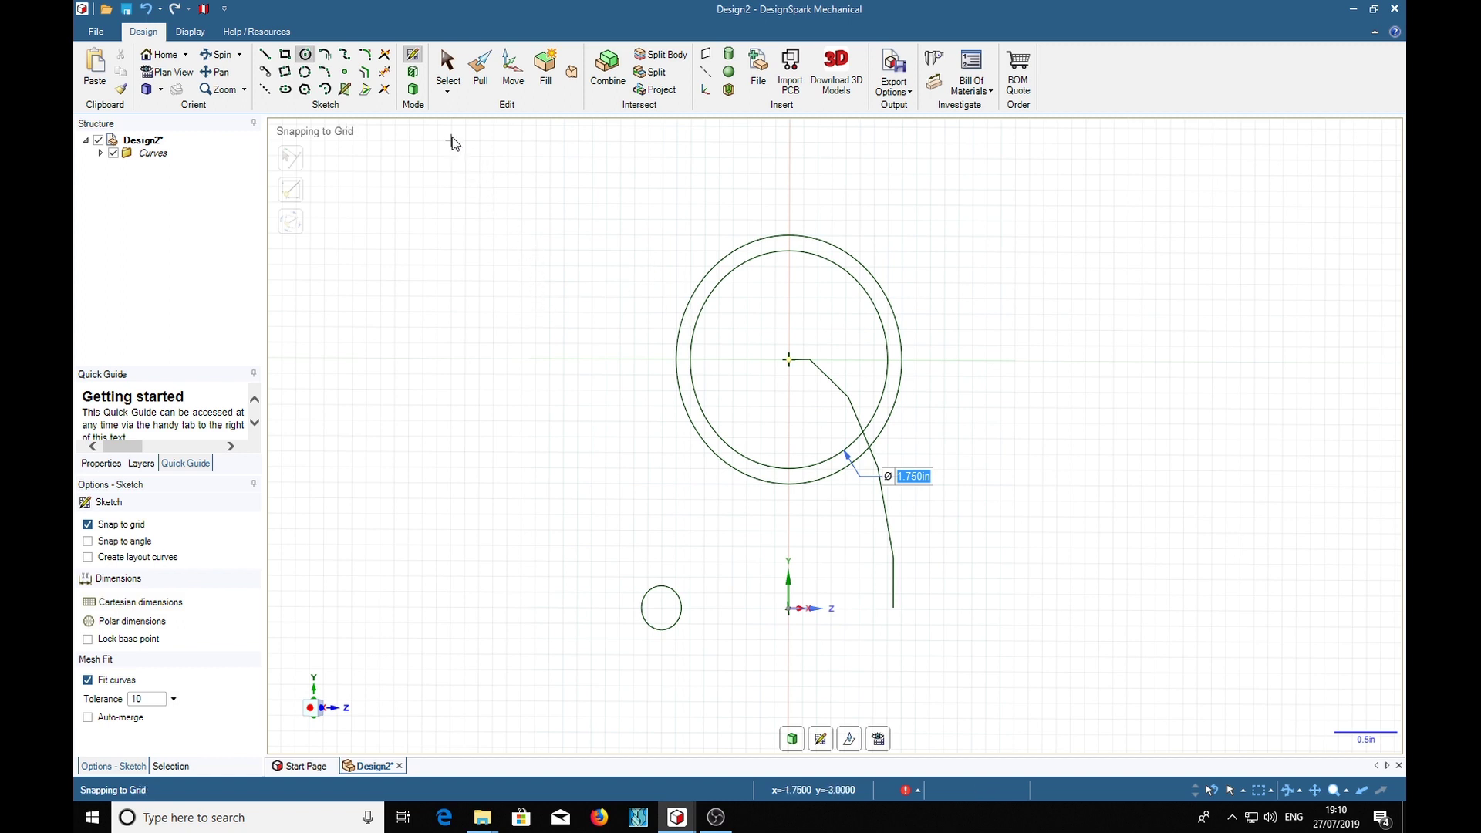
click(447, 68)
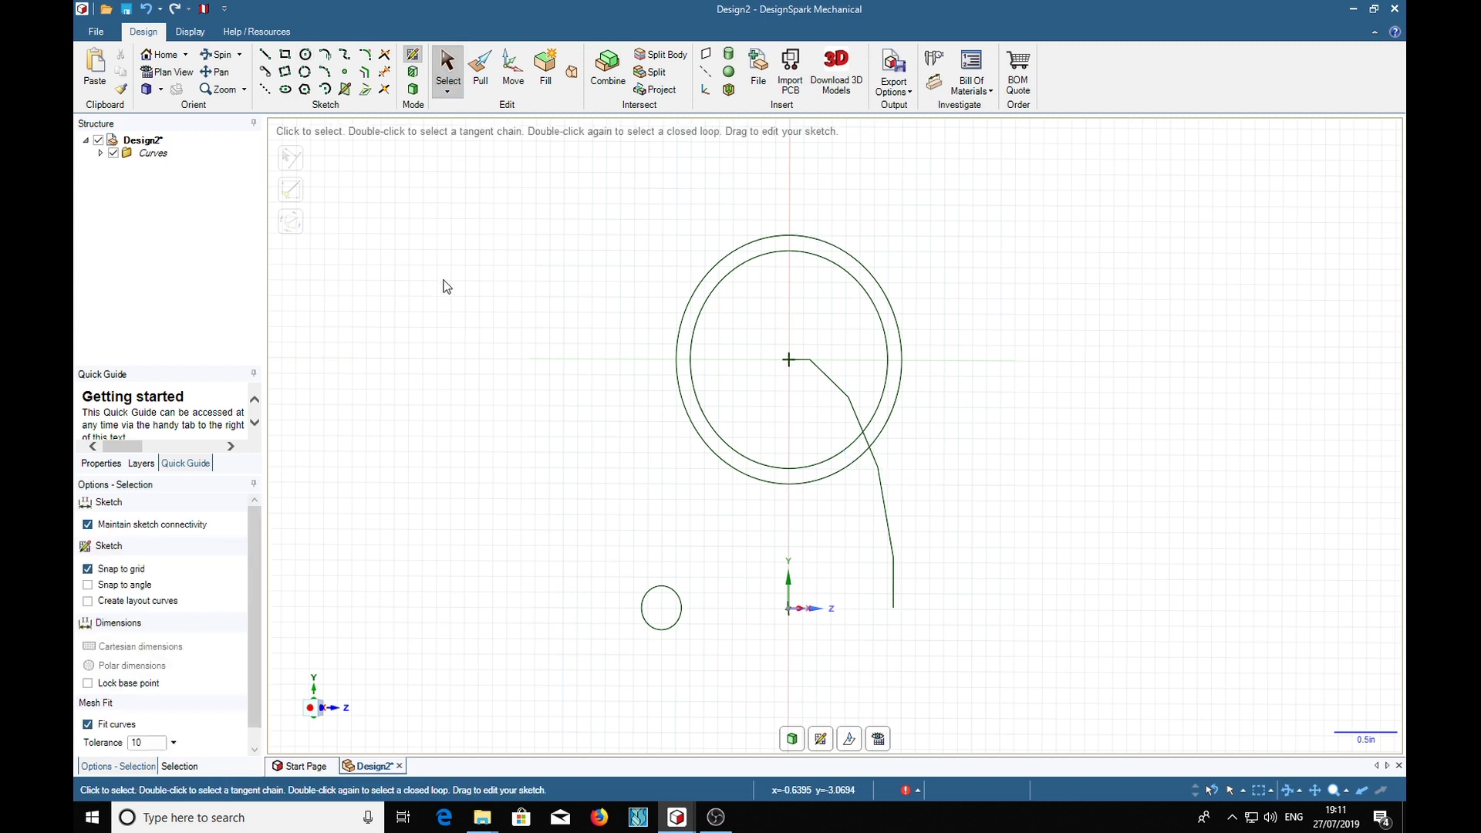
- Sweep the ring face between the circles along the quarter curve into a segmented pipe elbow
click(482, 74)
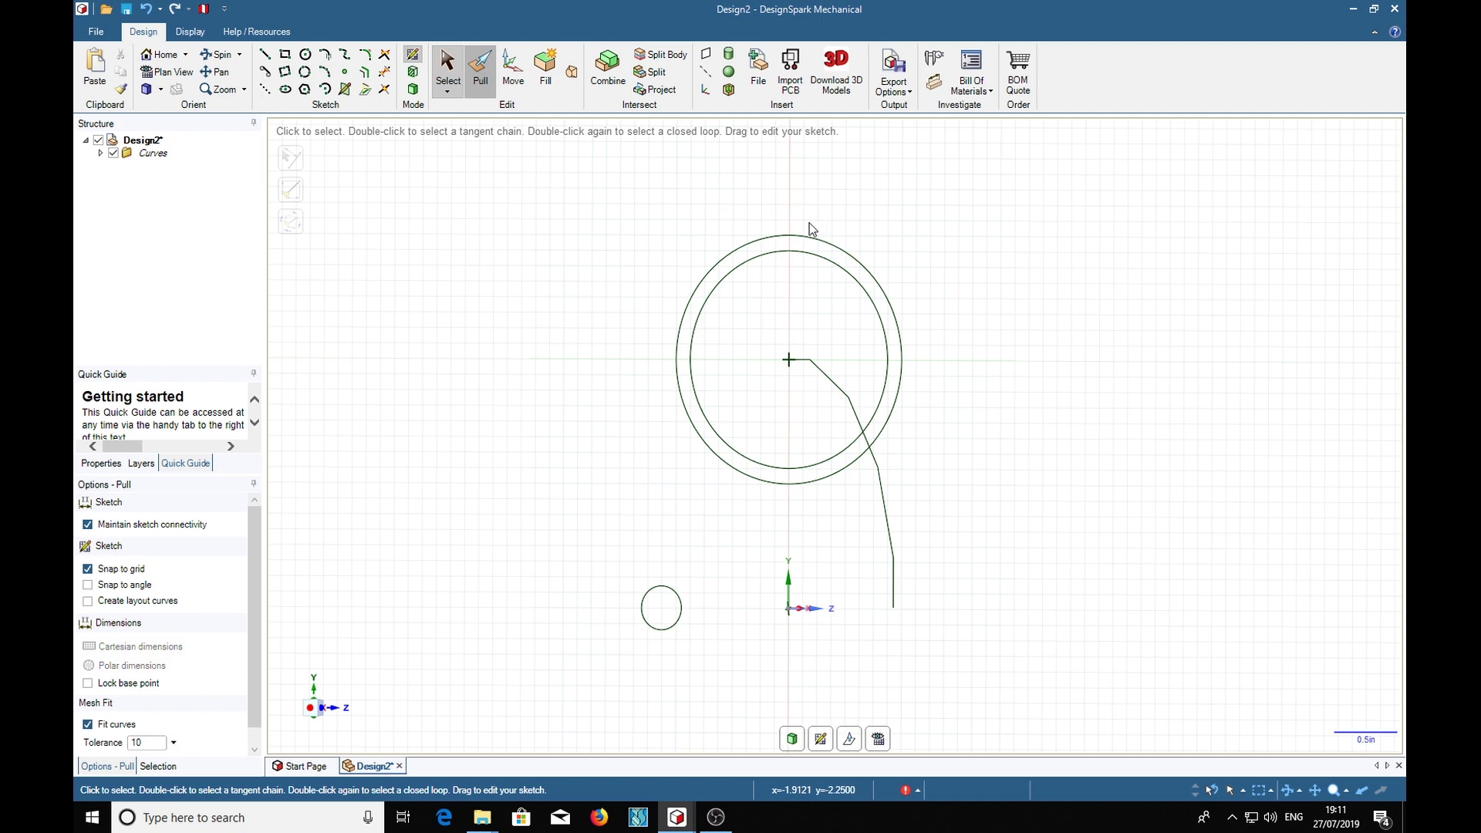
click(830, 257)
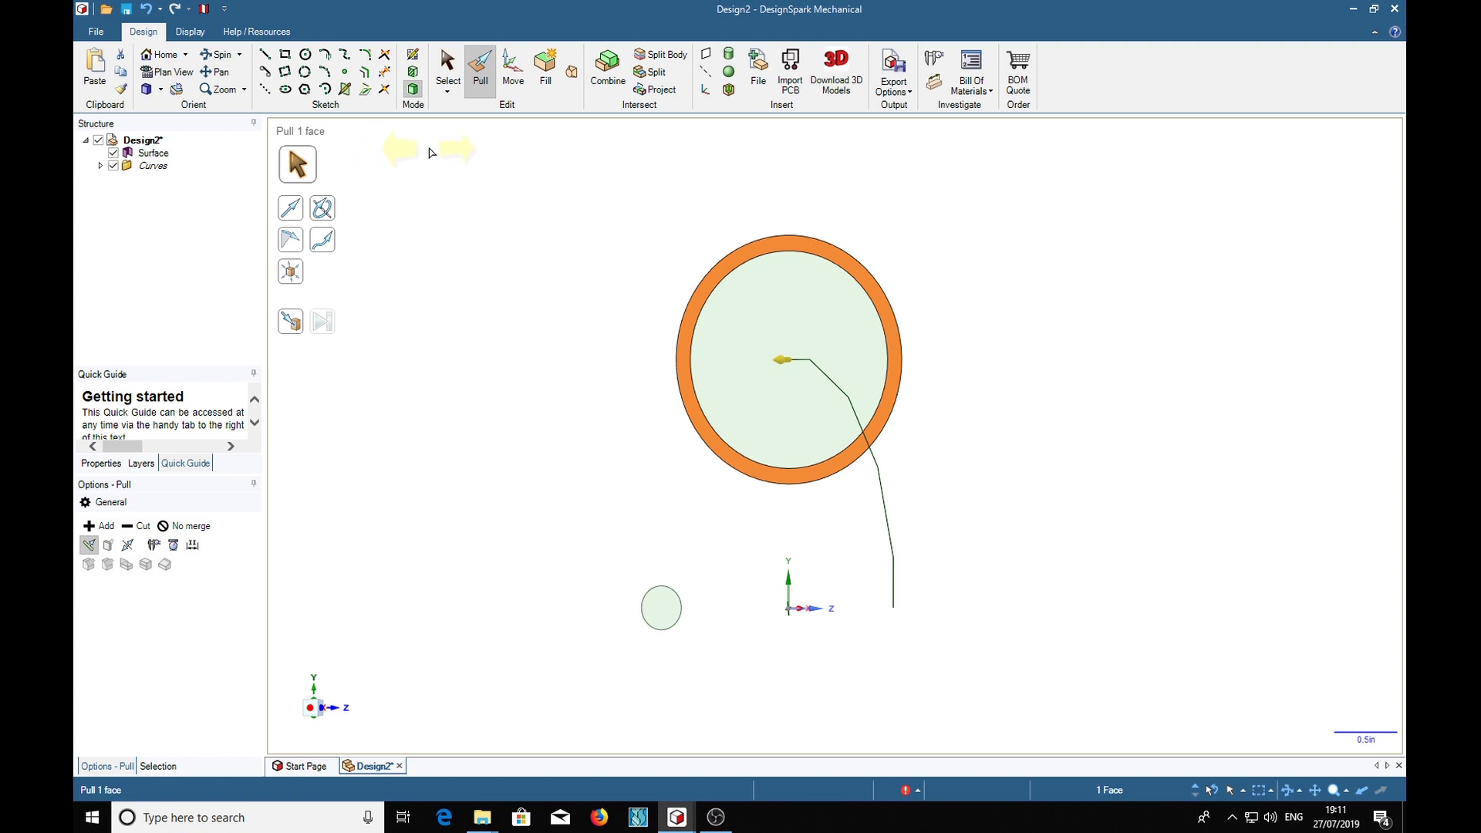
click(323, 243)
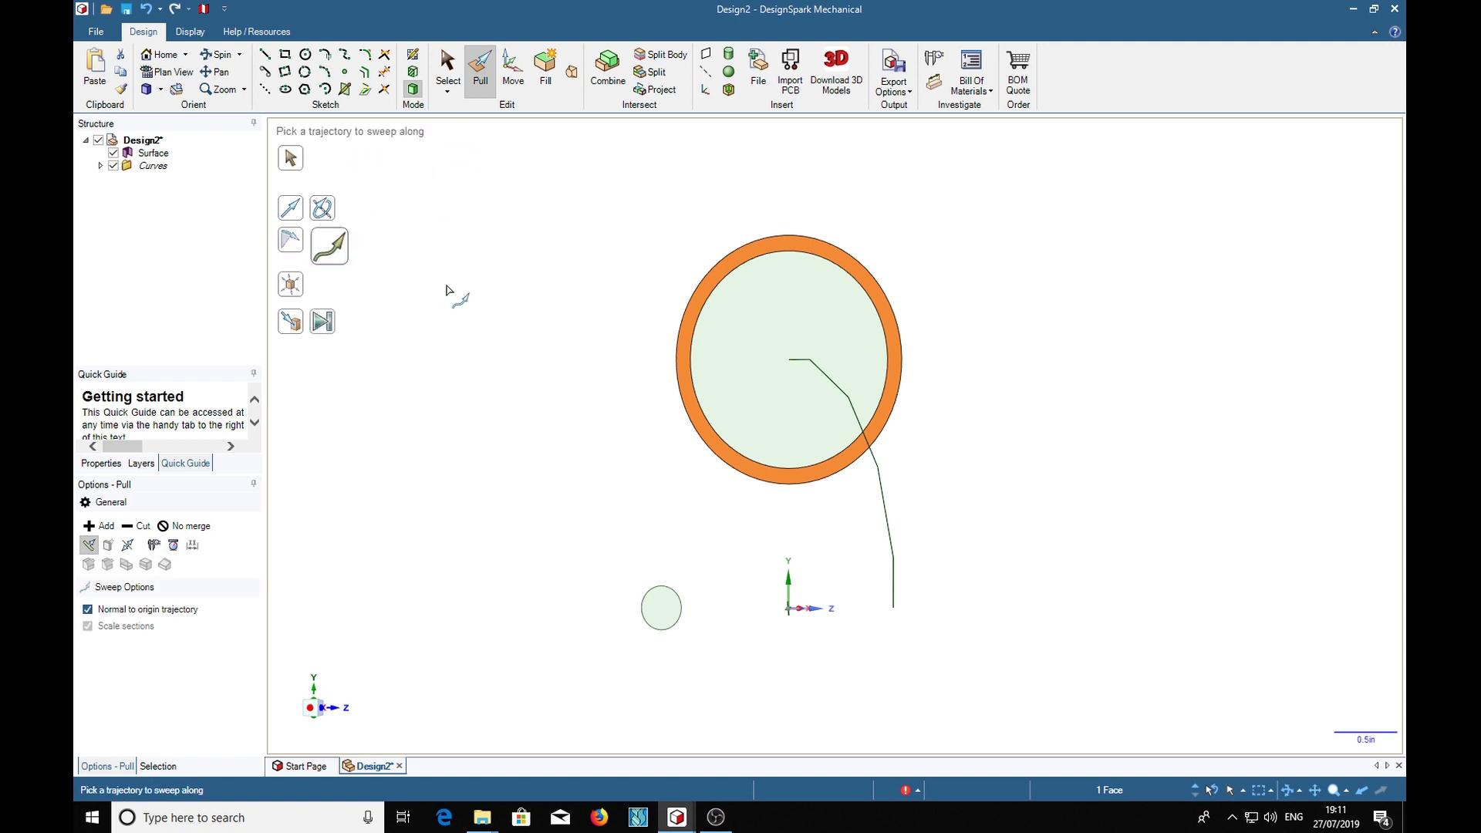
click(881, 489)
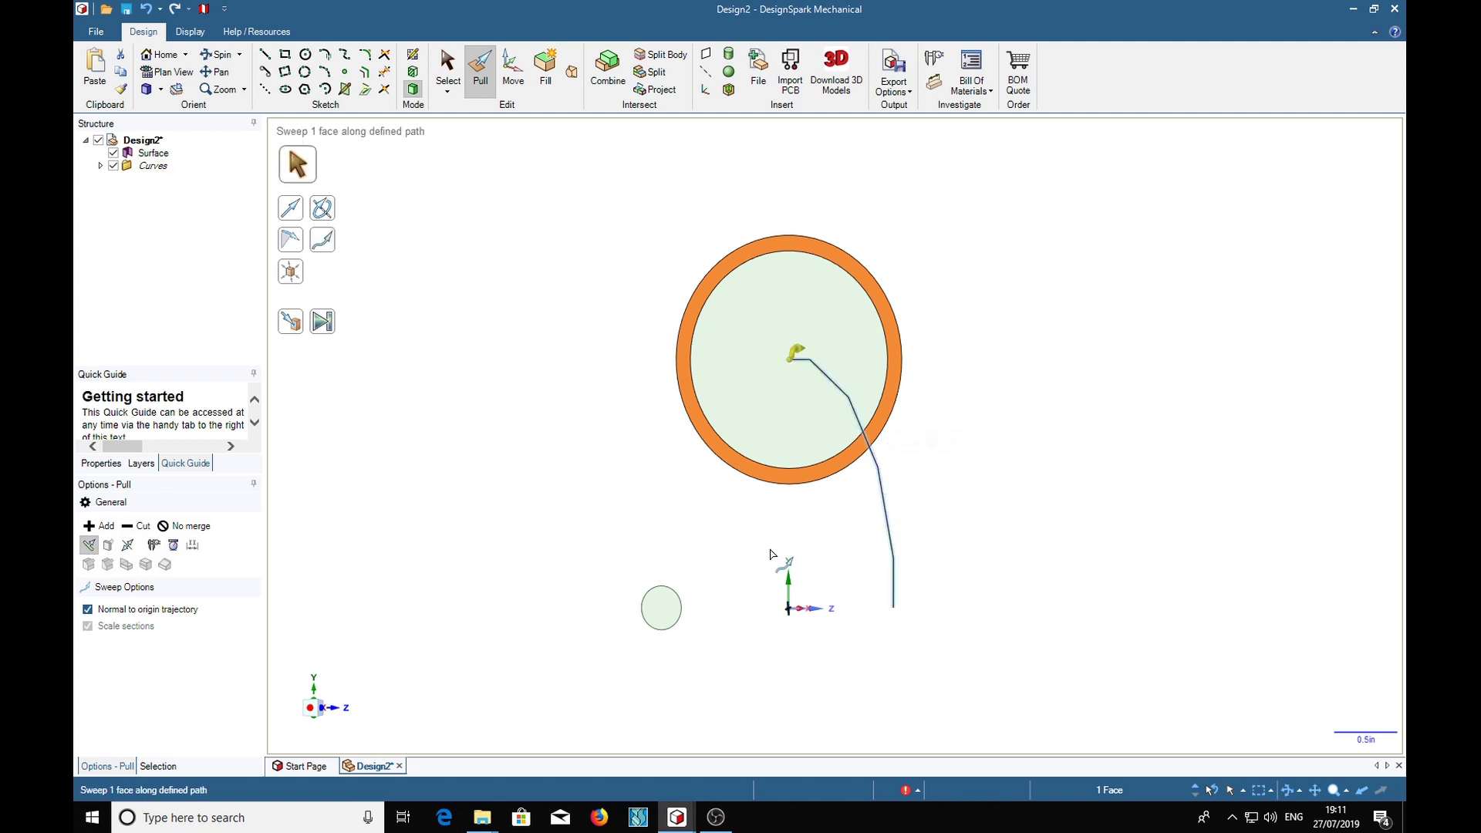
click(323, 322)
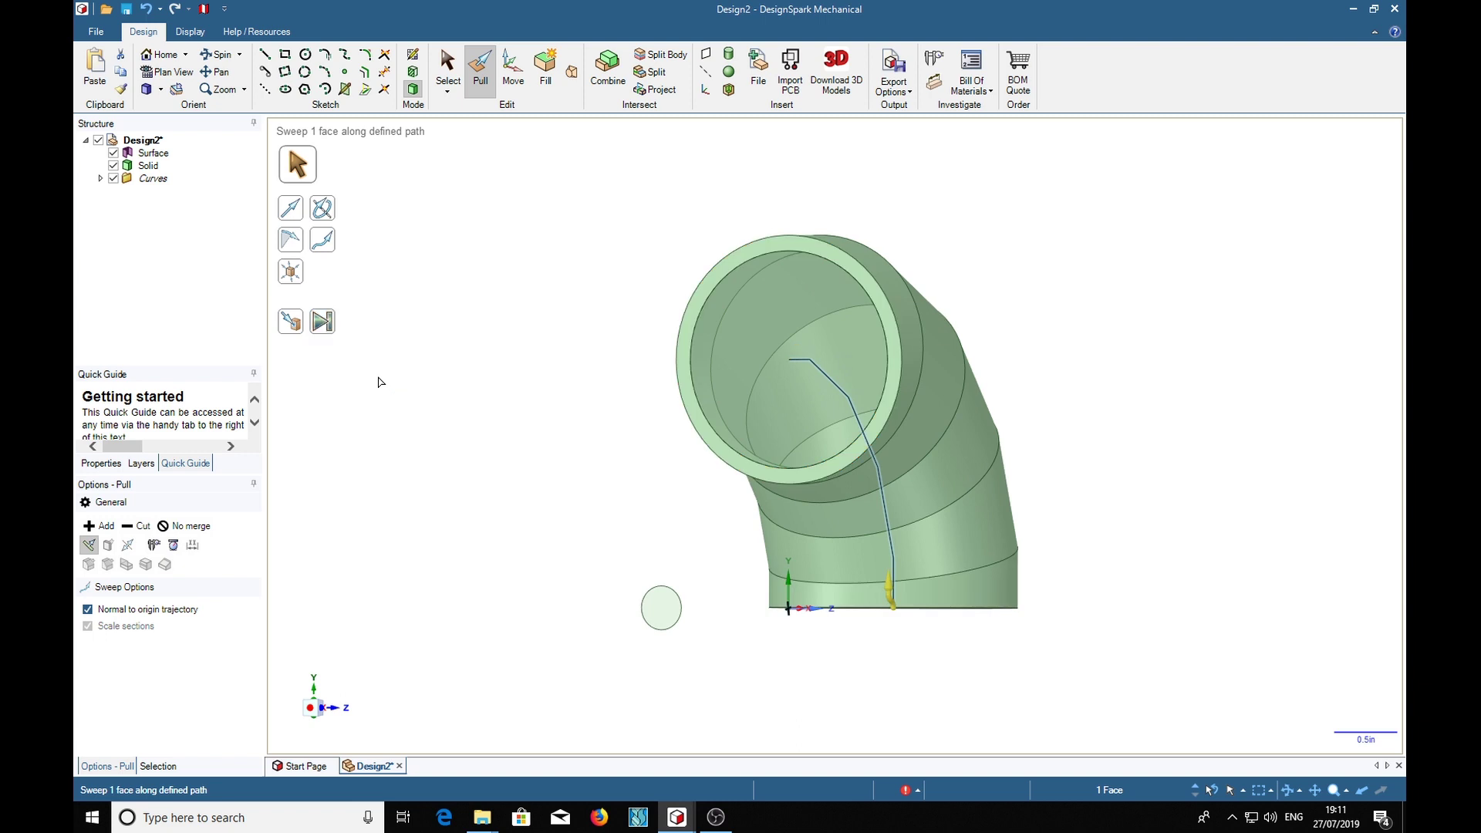
- Insert a datum plane on the elbow's top annular end face
middle_drag(1226, 443, 1098, 433)
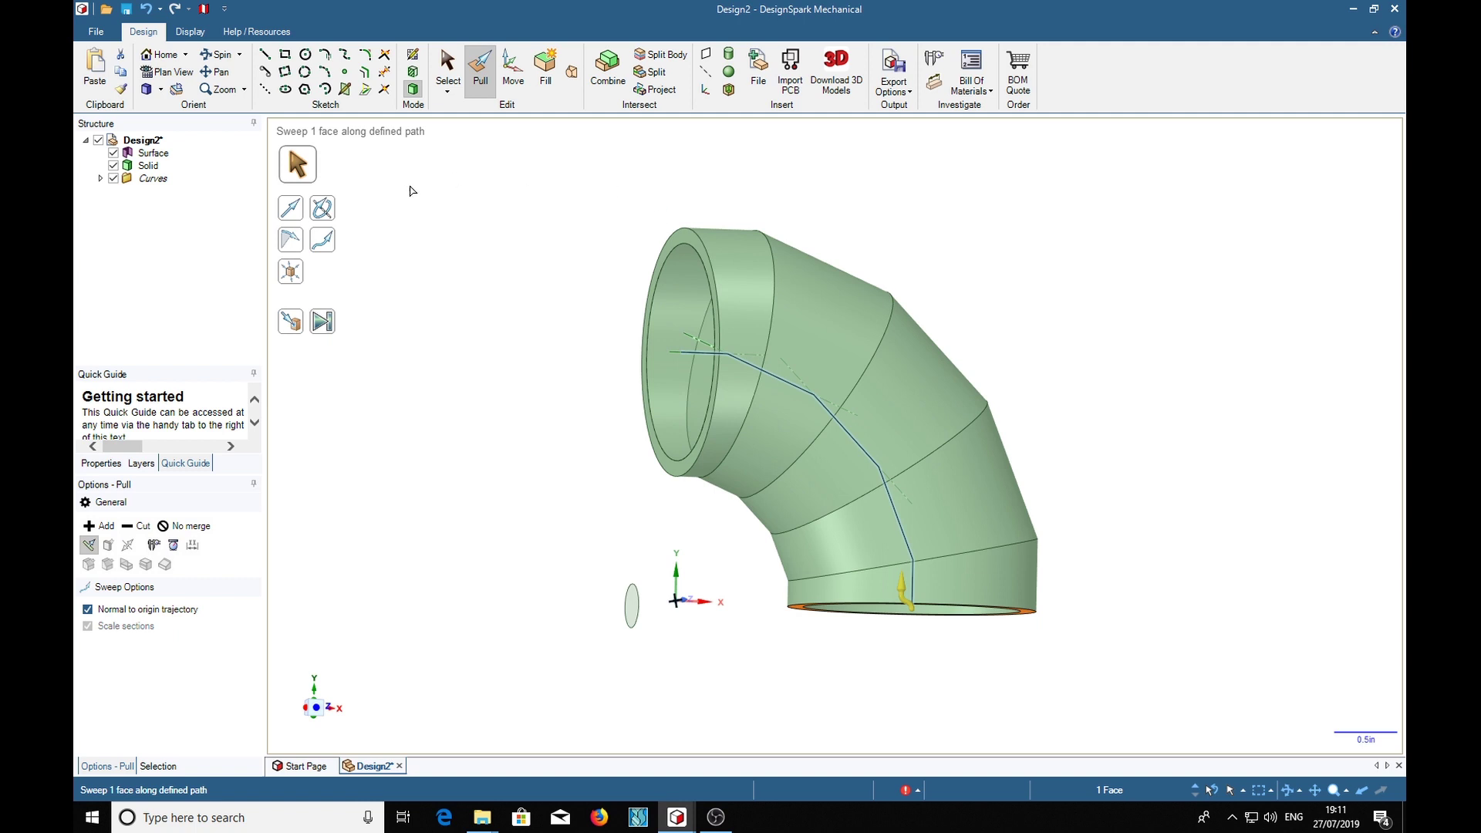
click(448, 69)
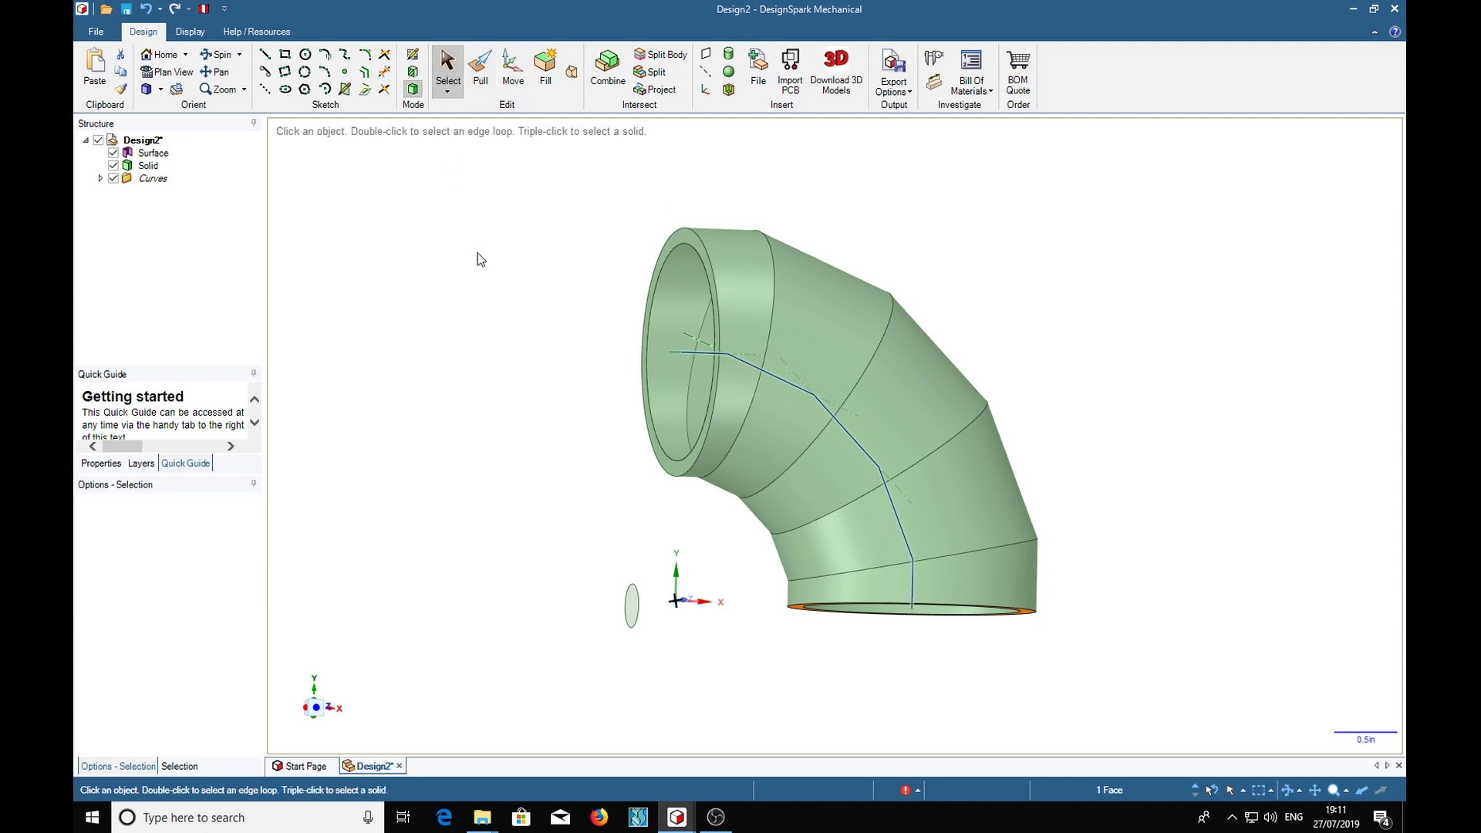
click(684, 237)
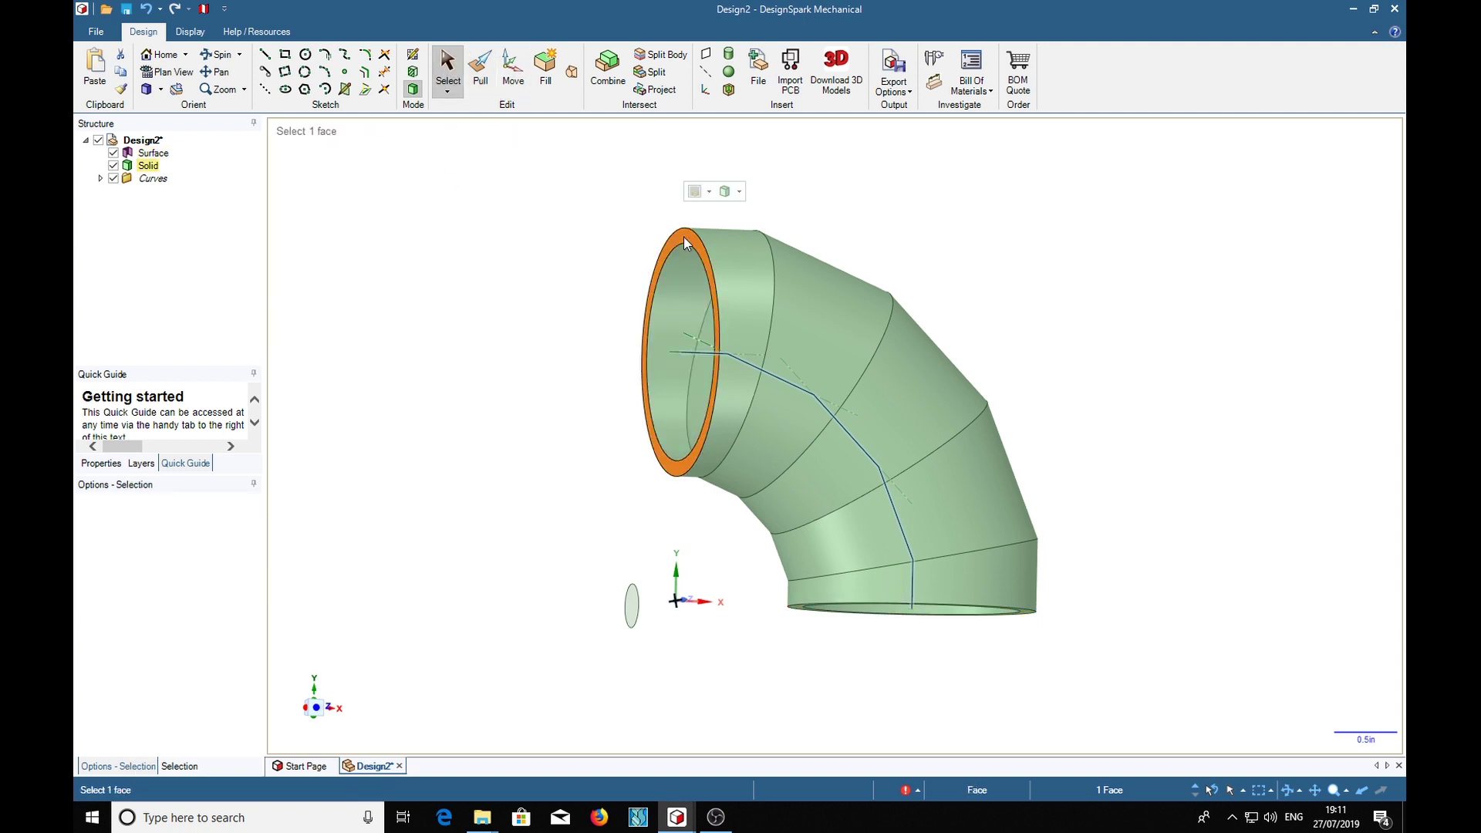
click(708, 54)
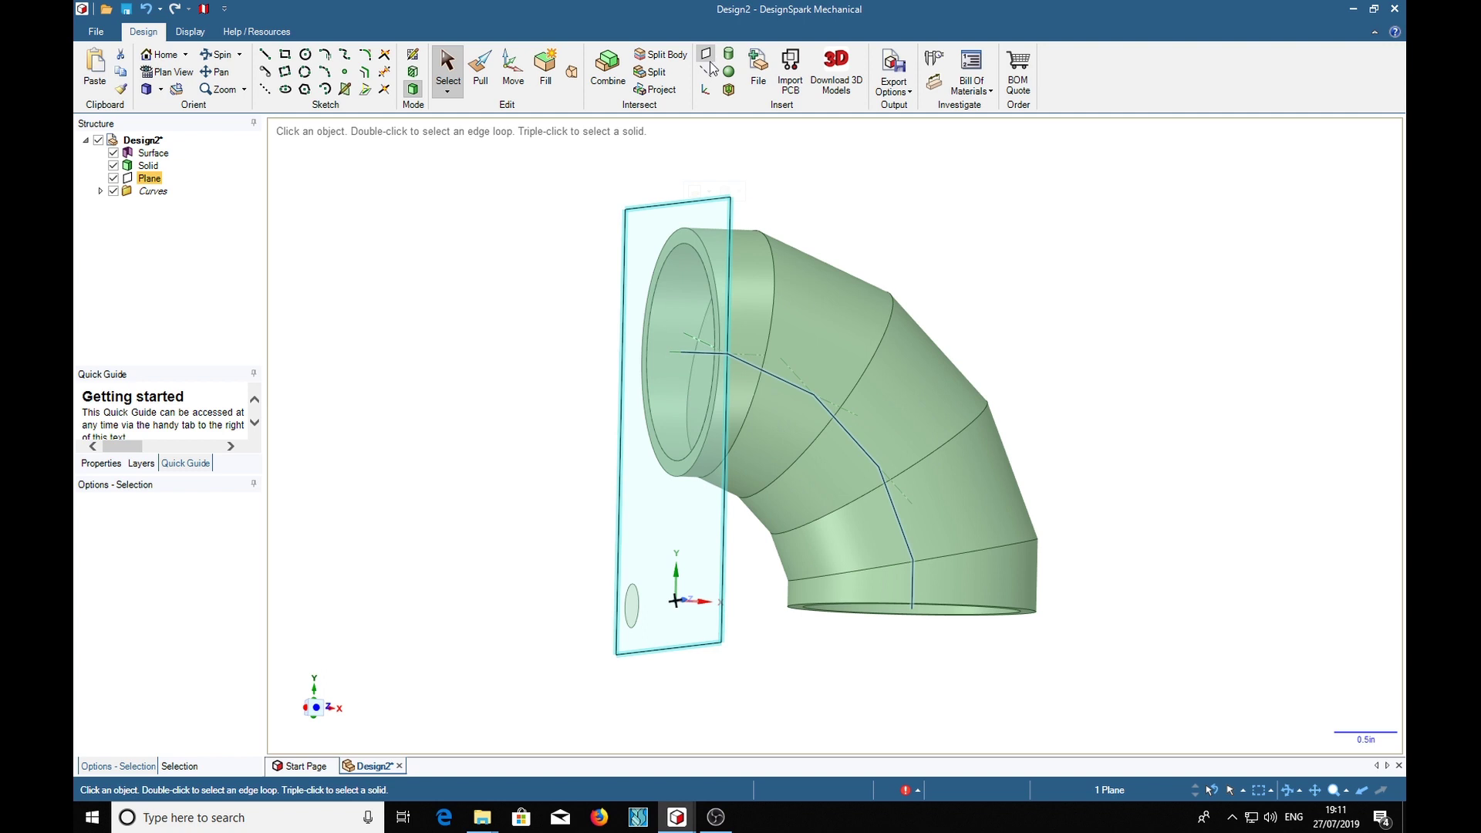
- Create datum planes through each of the four joint edges between the elbow's sections
click(770, 248)
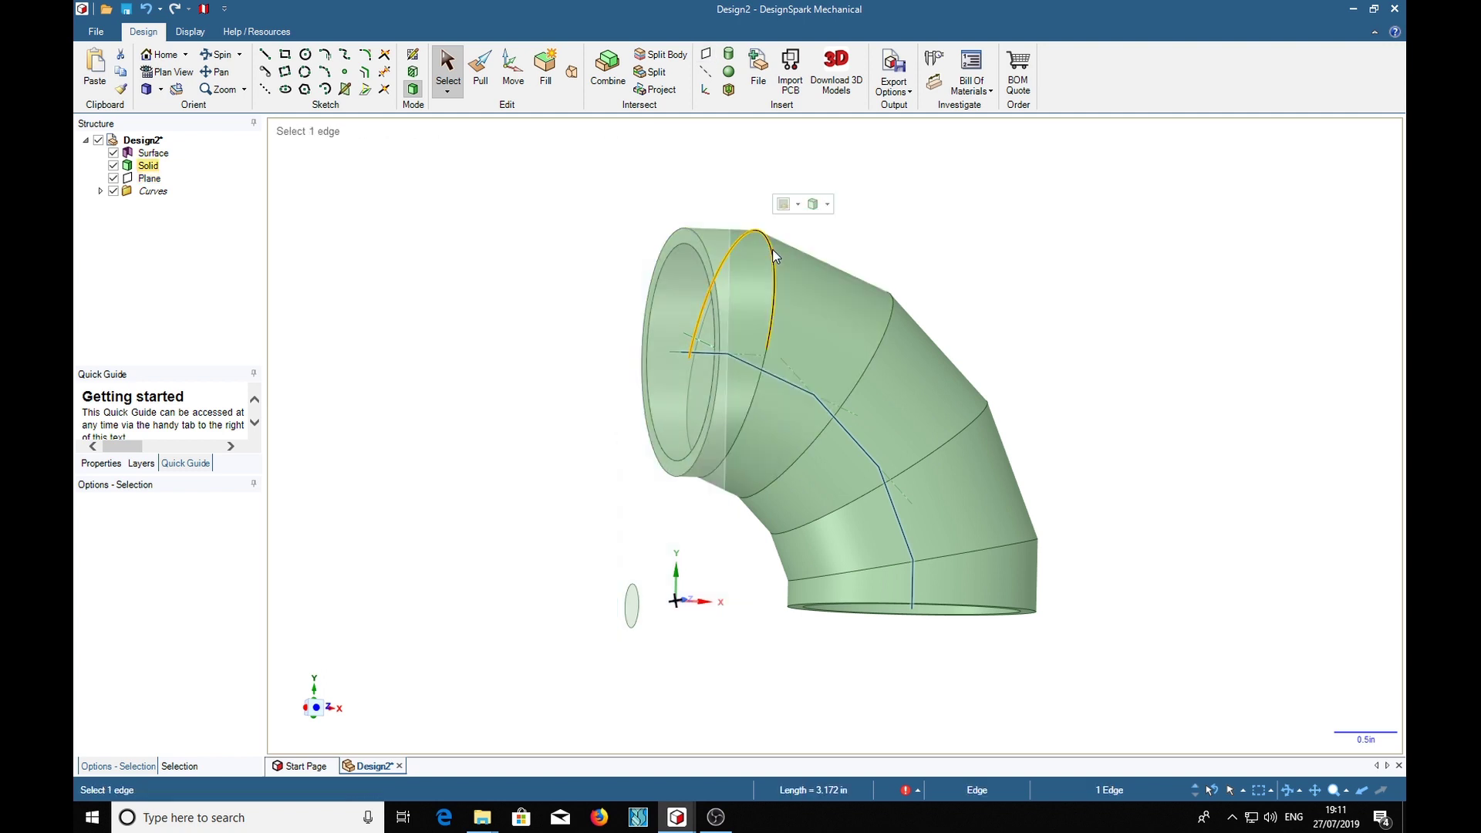
click(708, 54)
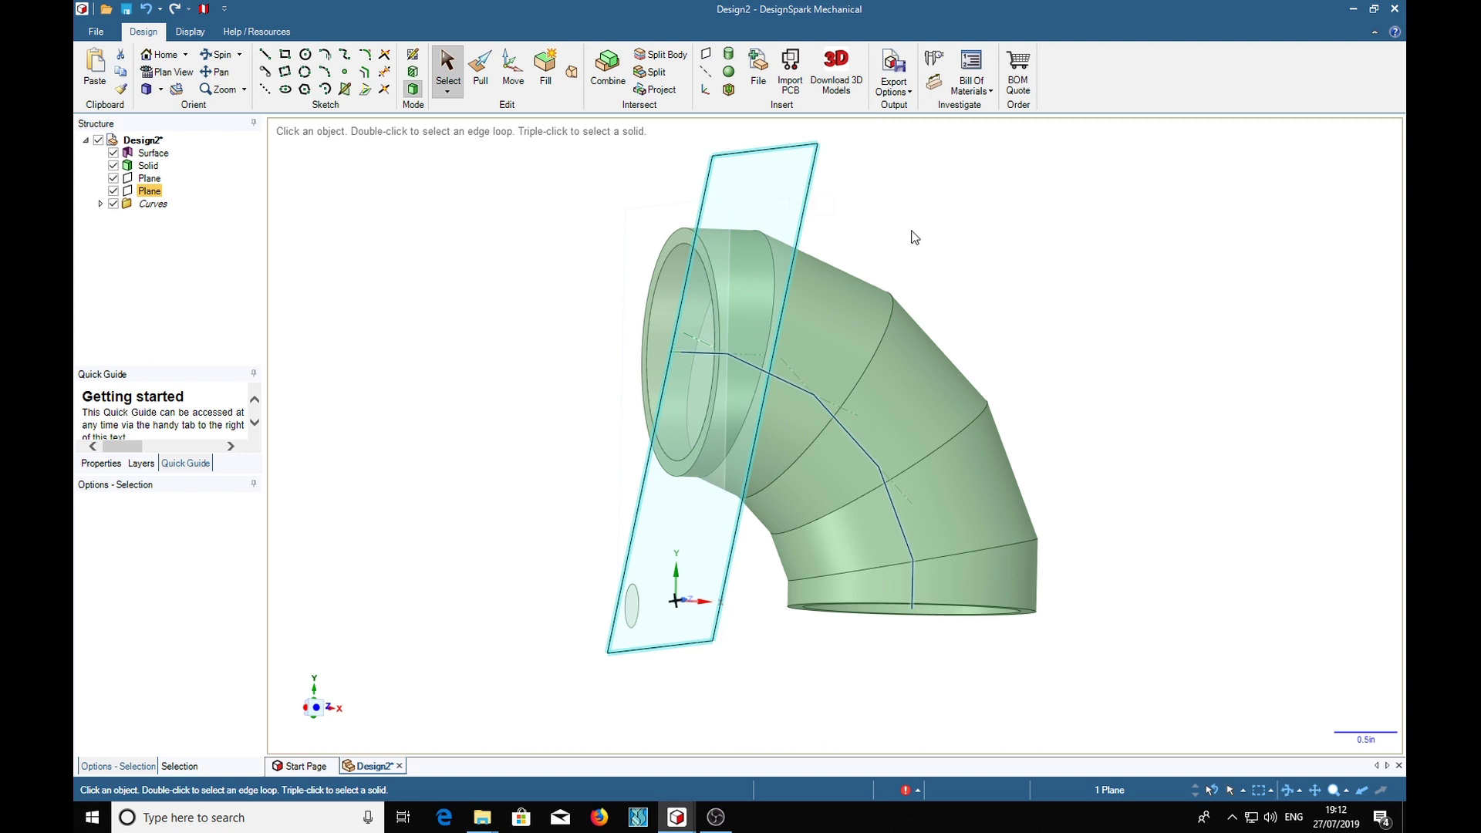
click(895, 308)
click(708, 54)
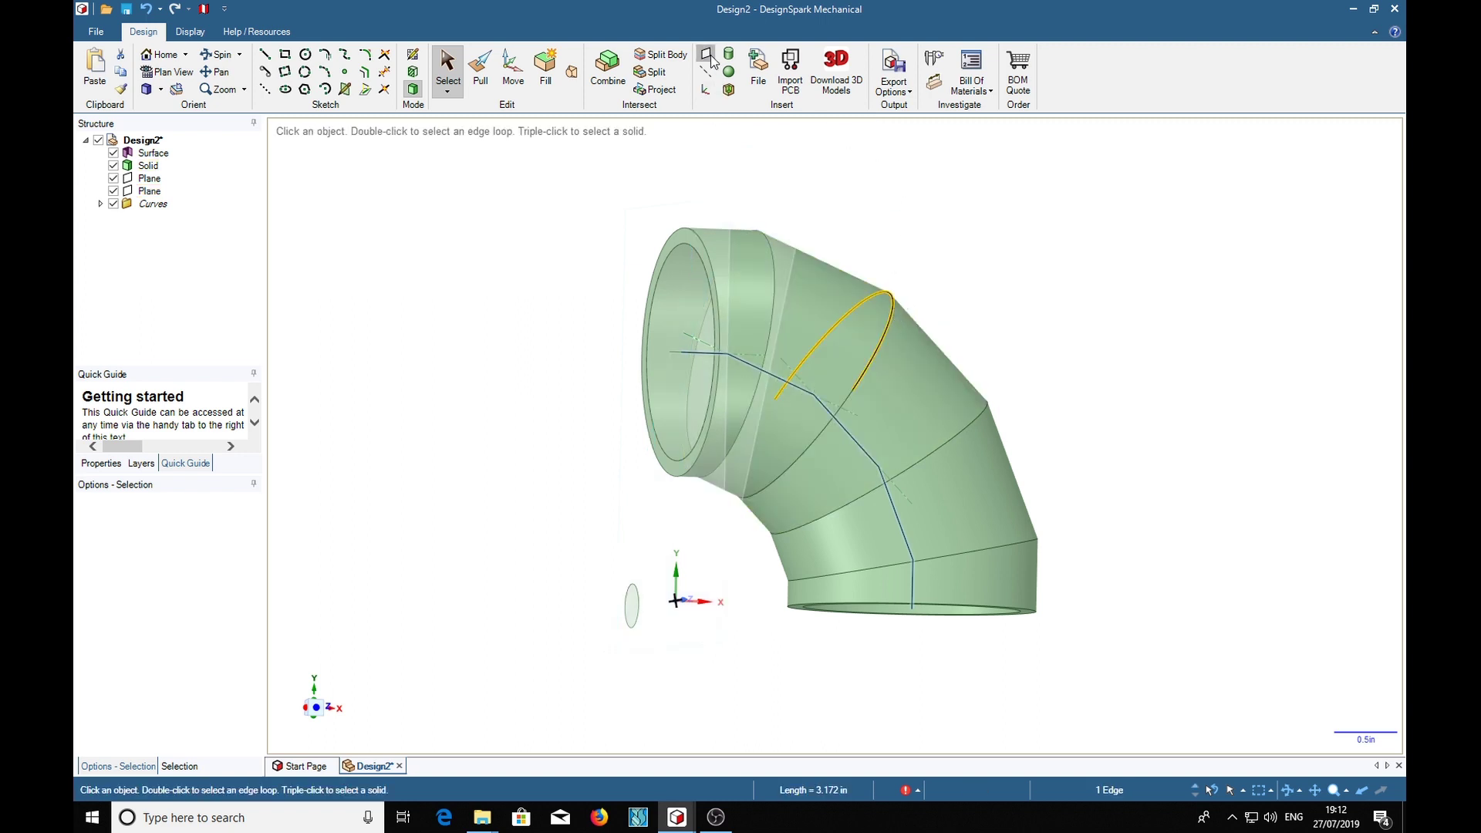
click(978, 423)
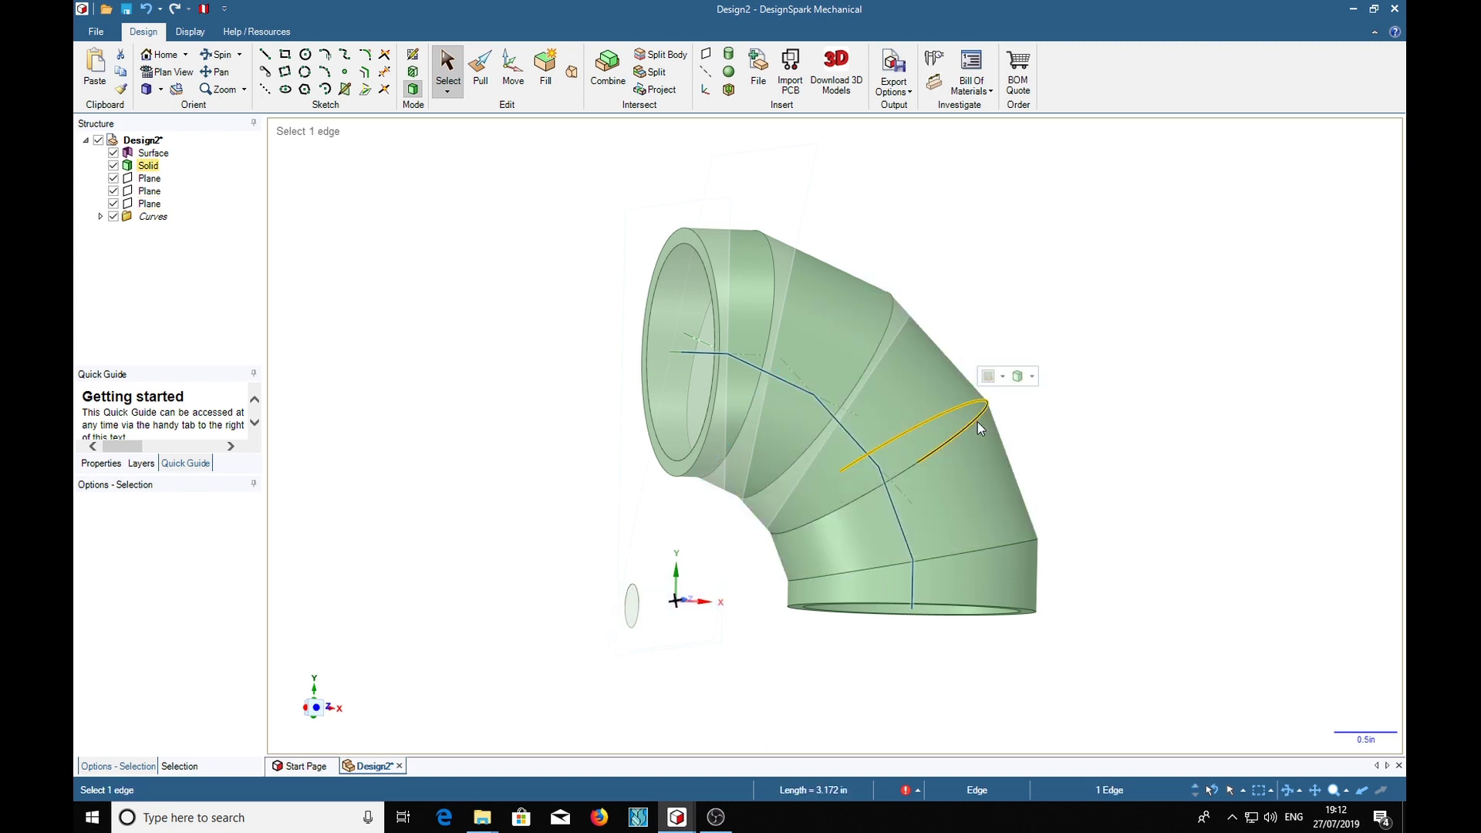
click(708, 56)
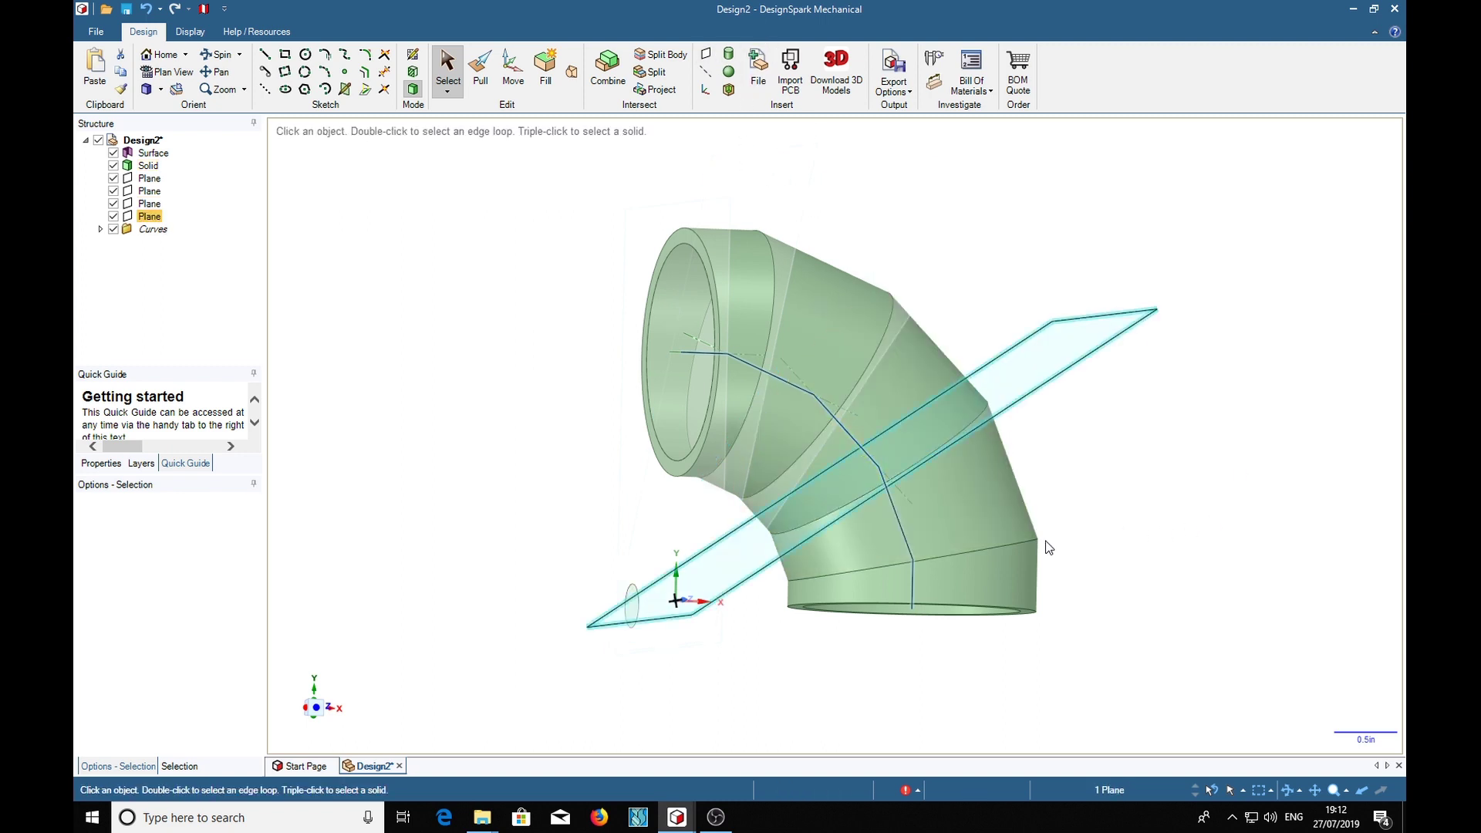
click(999, 552)
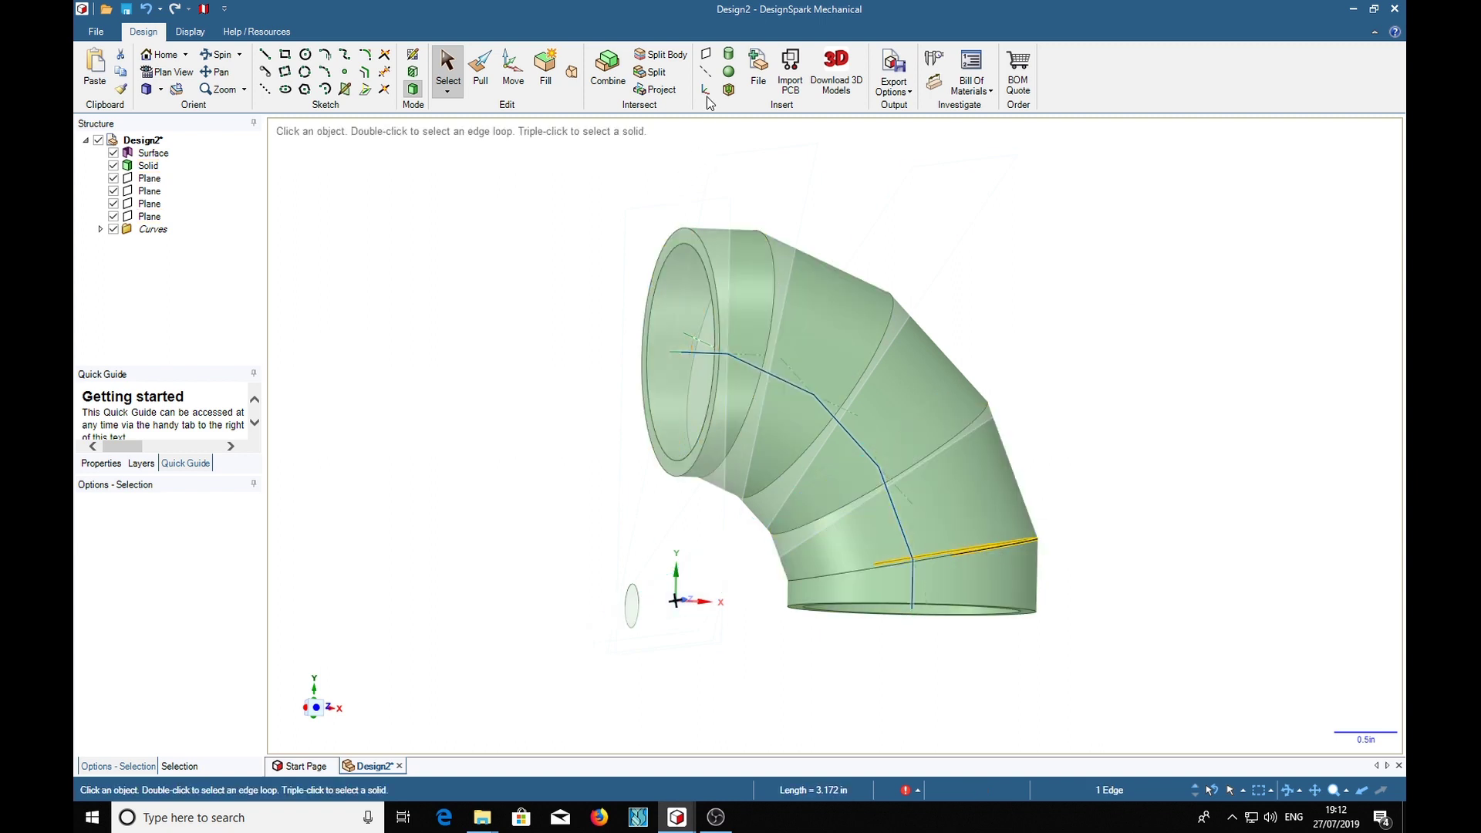
click(707, 54)
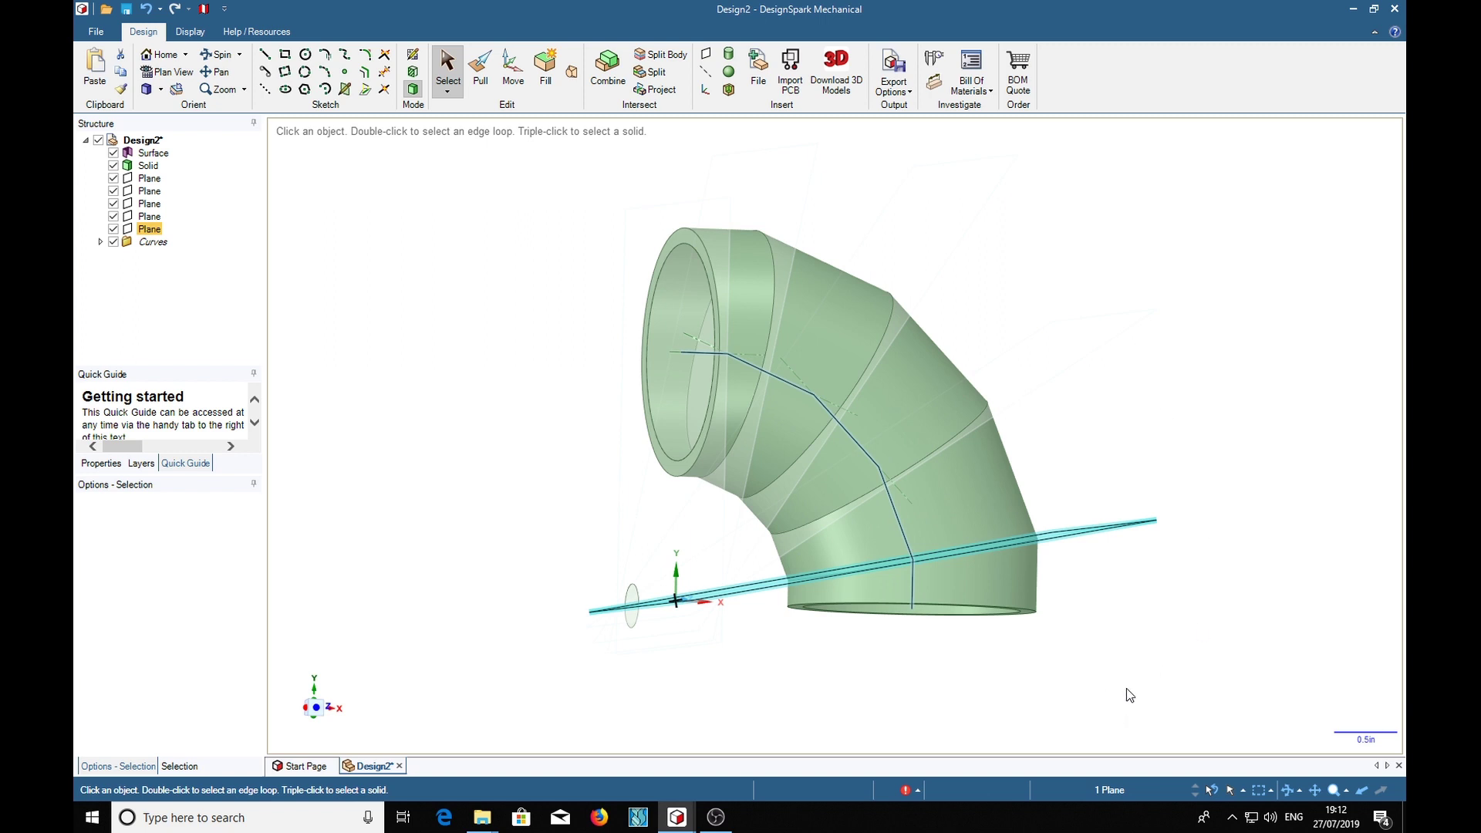
- Add a datum plane on the elbow's bottom end ring face
middle_drag(1126, 688, 1115, 642)
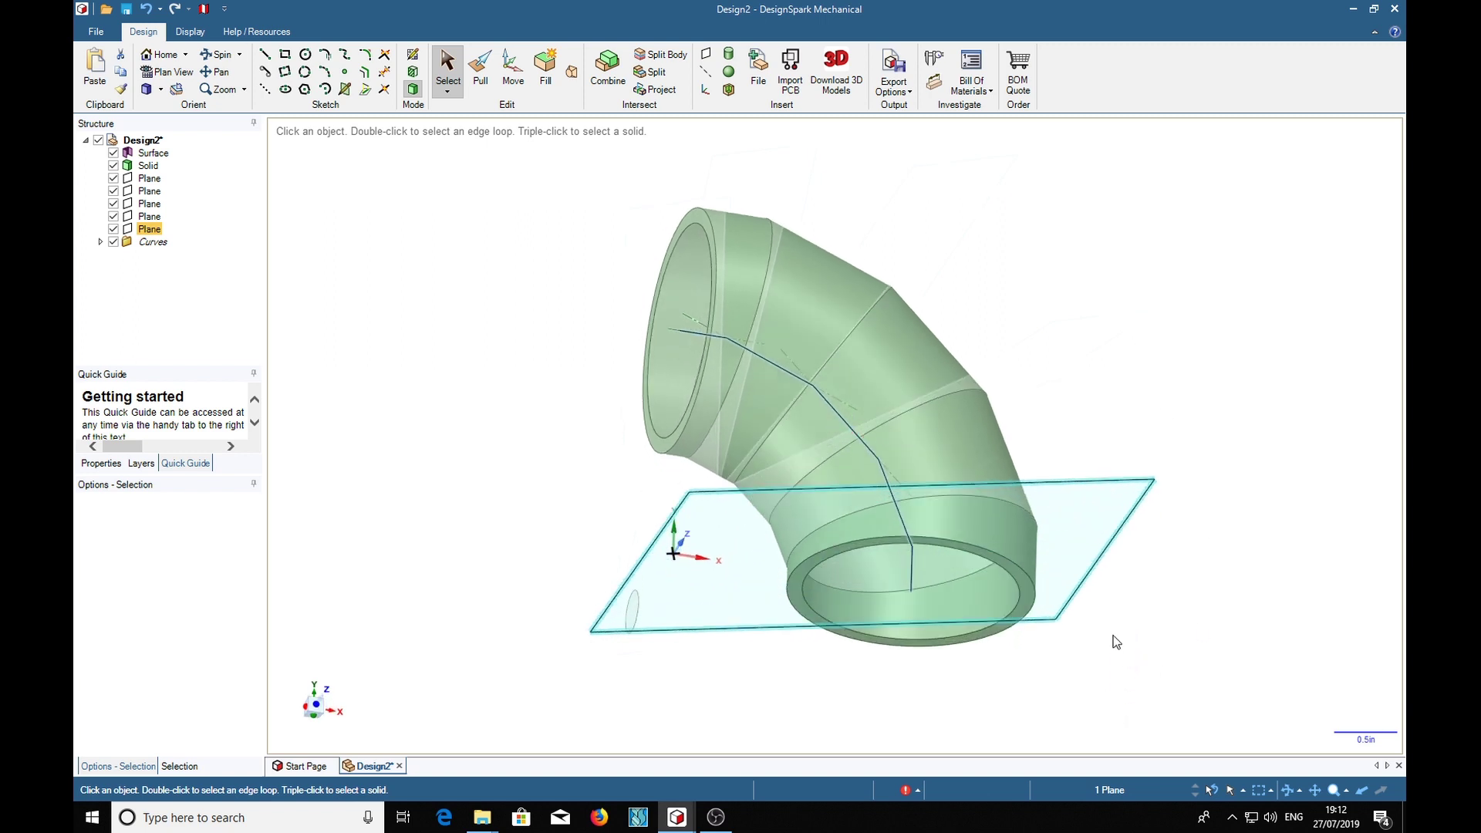
click(952, 650)
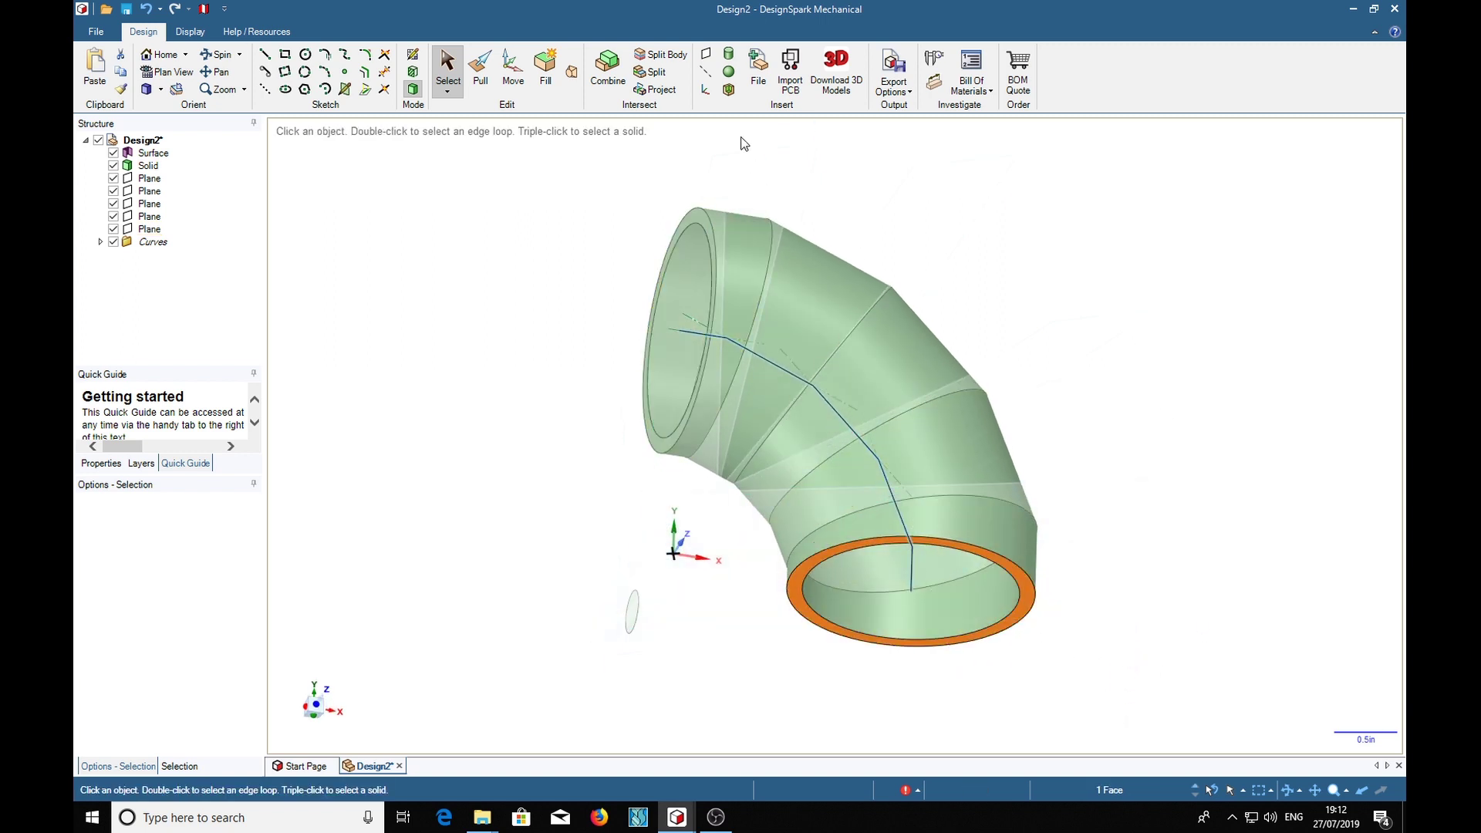
click(706, 54)
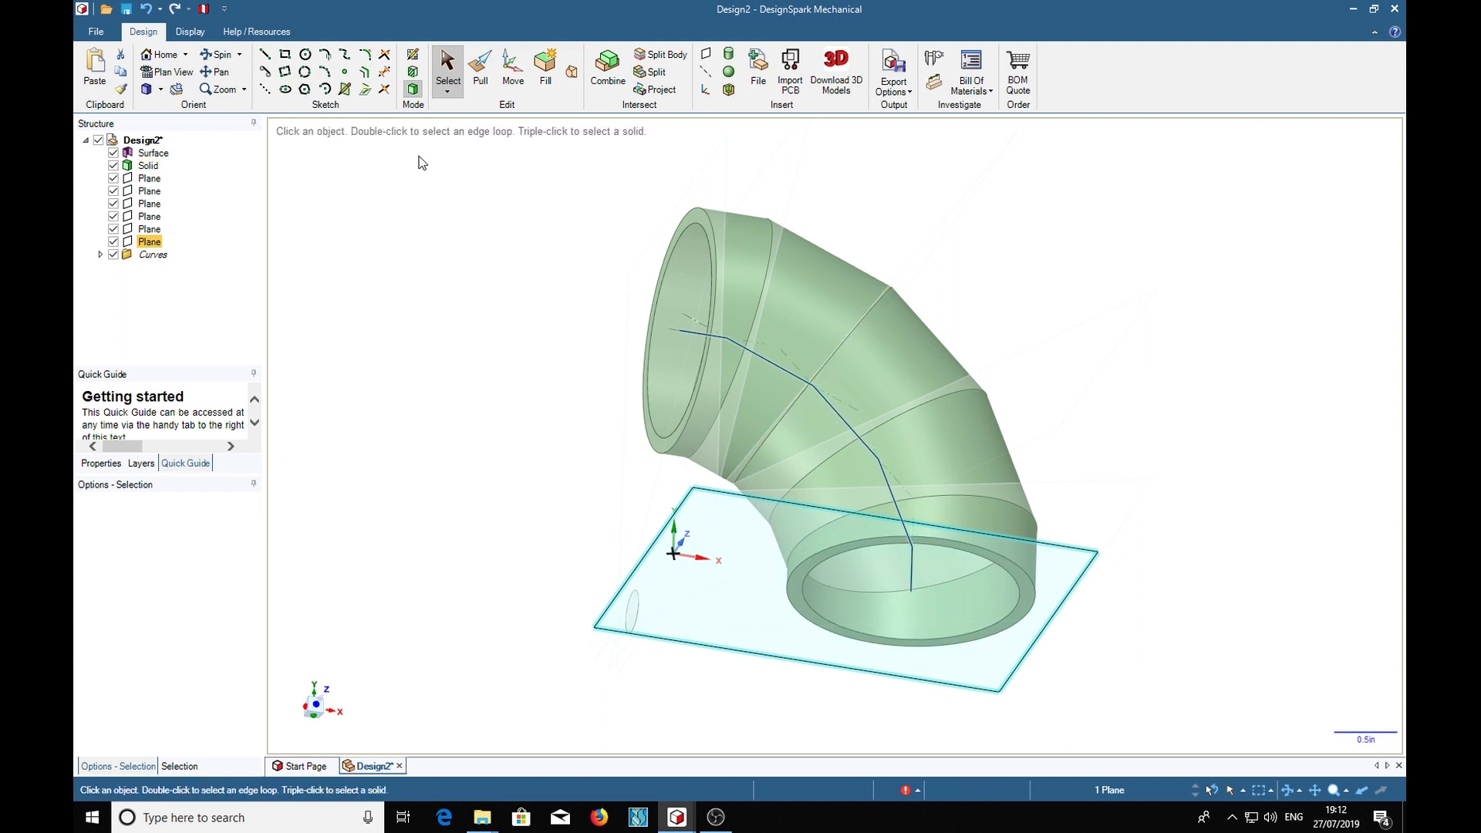
- Select the bottom ring face with Pull, then cancel so the elbow stays unchanged
click(482, 71)
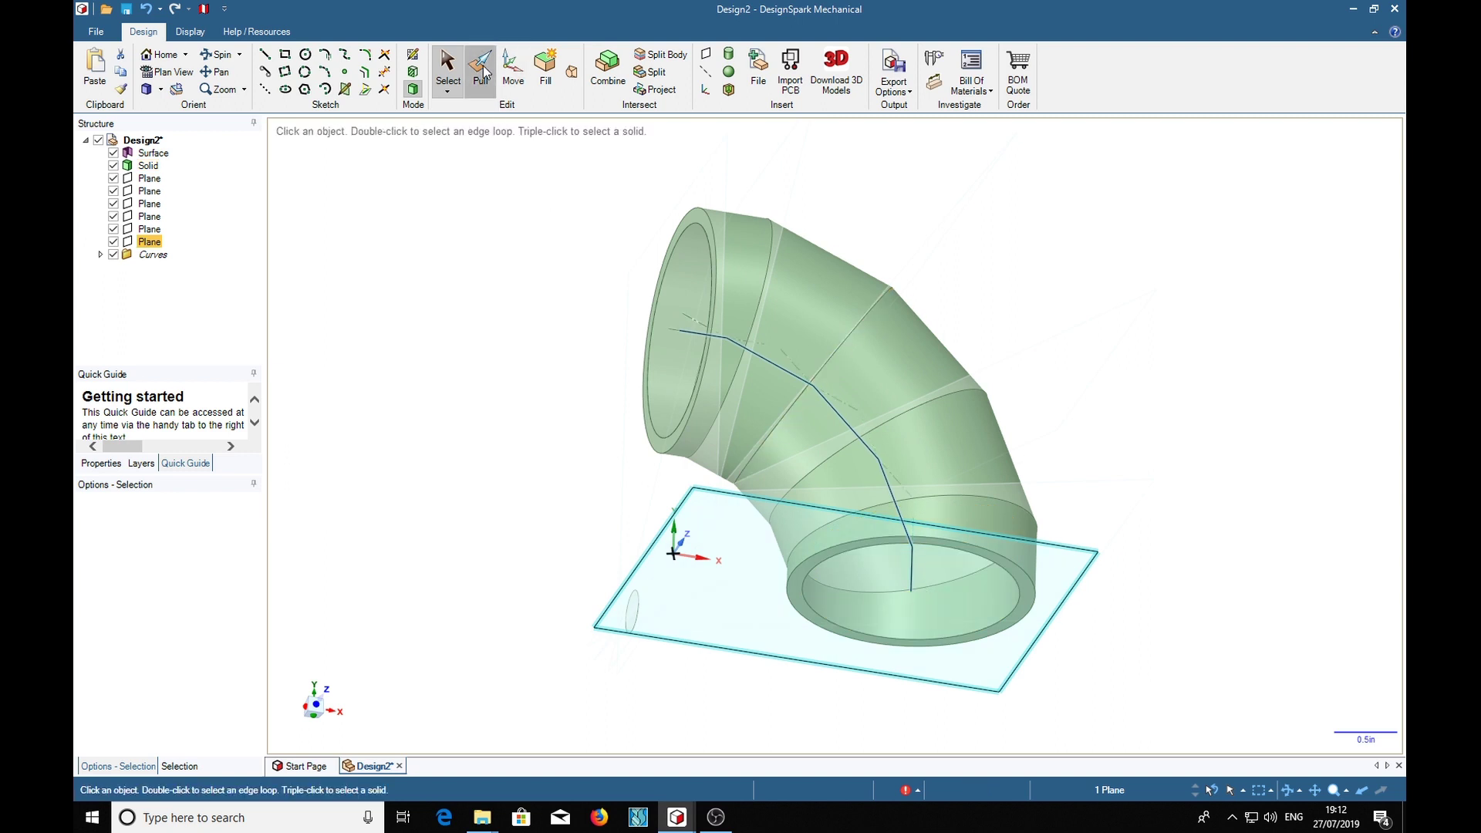
click(1026, 608)
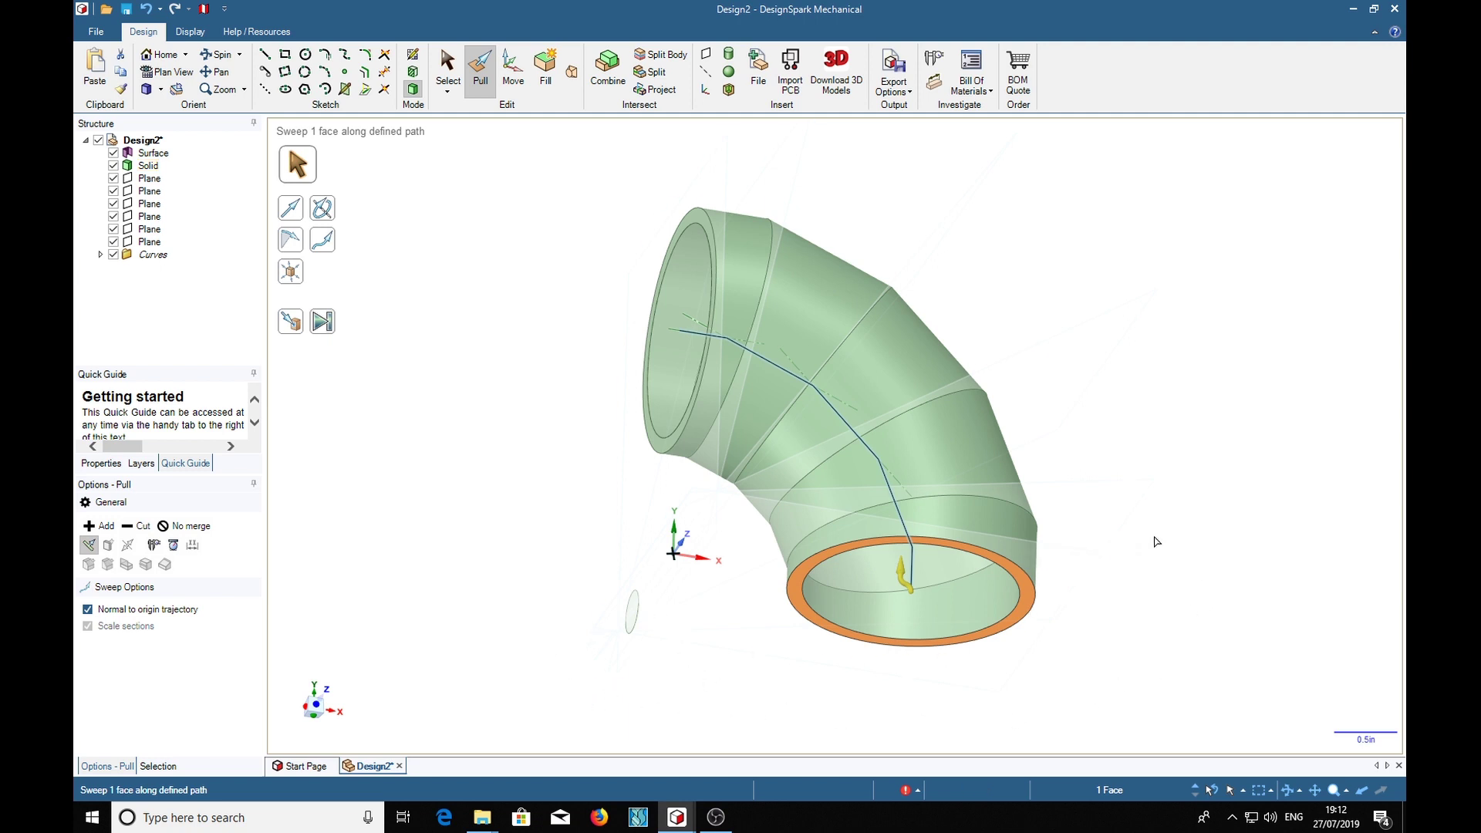
key(Escape)
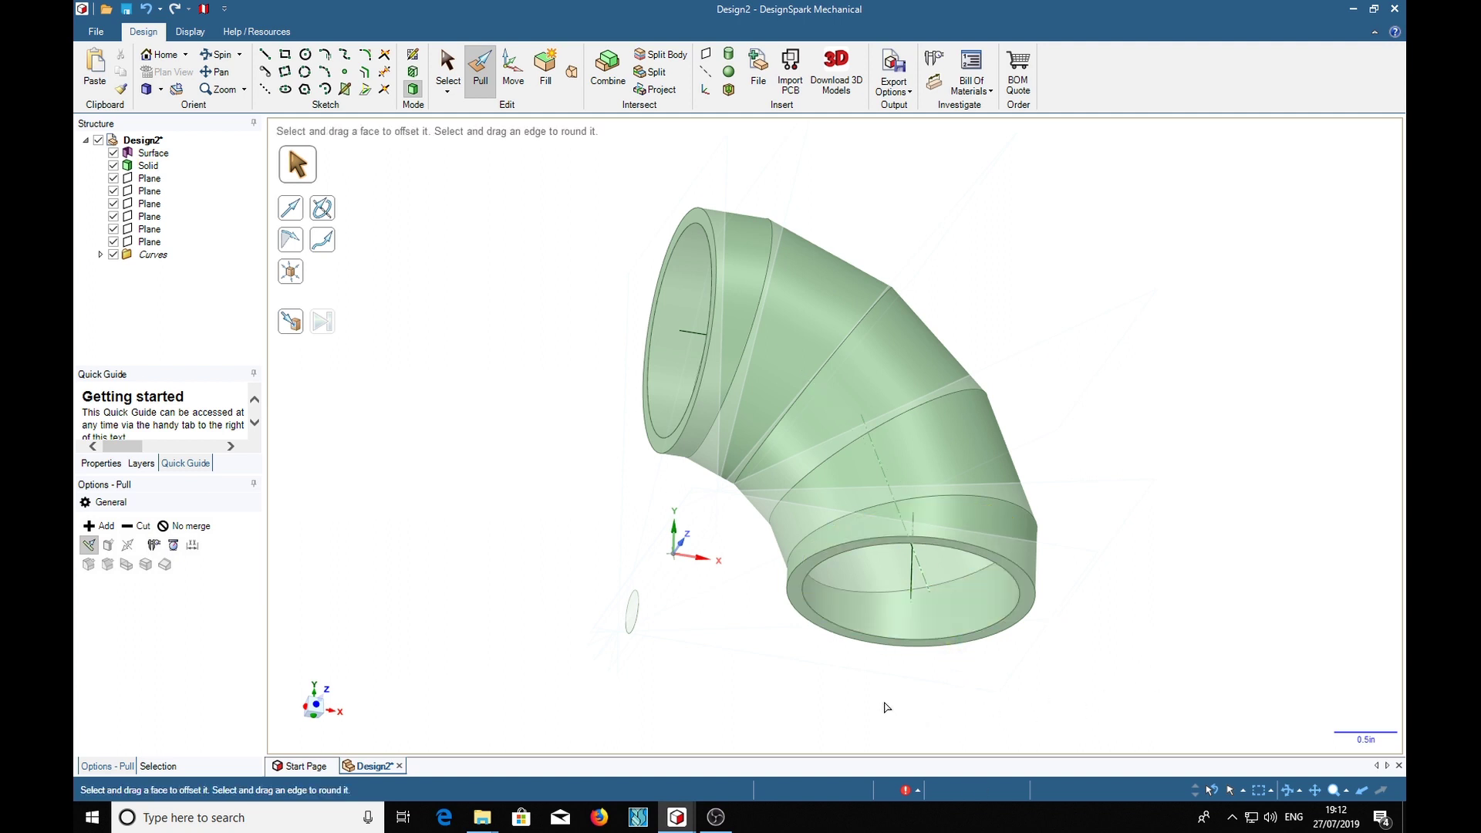
- Pull the elbow's open end face outward 0.960in, then view the elbow straight down the Z axis
click(995, 637)
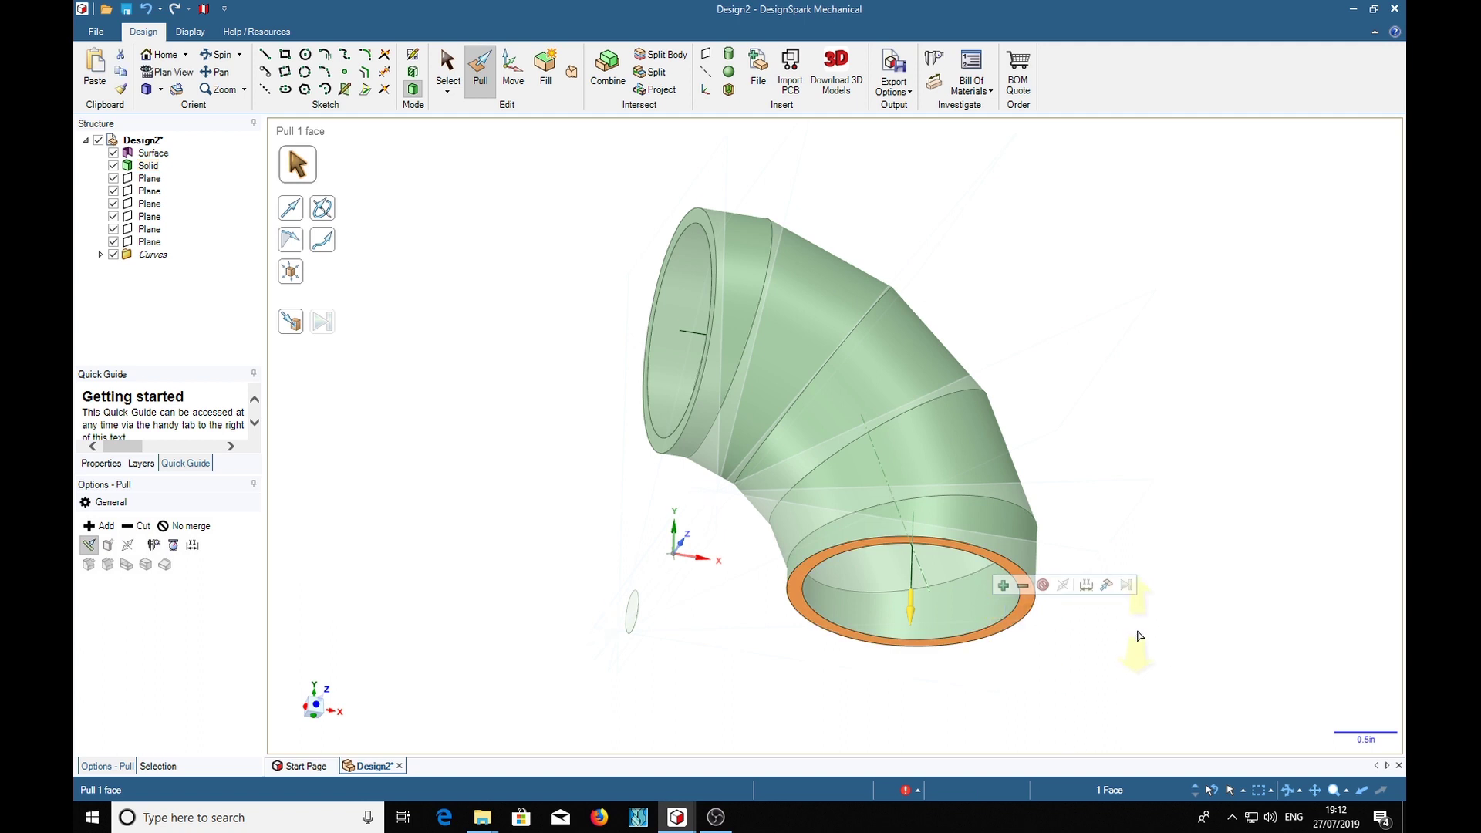
drag(1140, 635, 1141, 717)
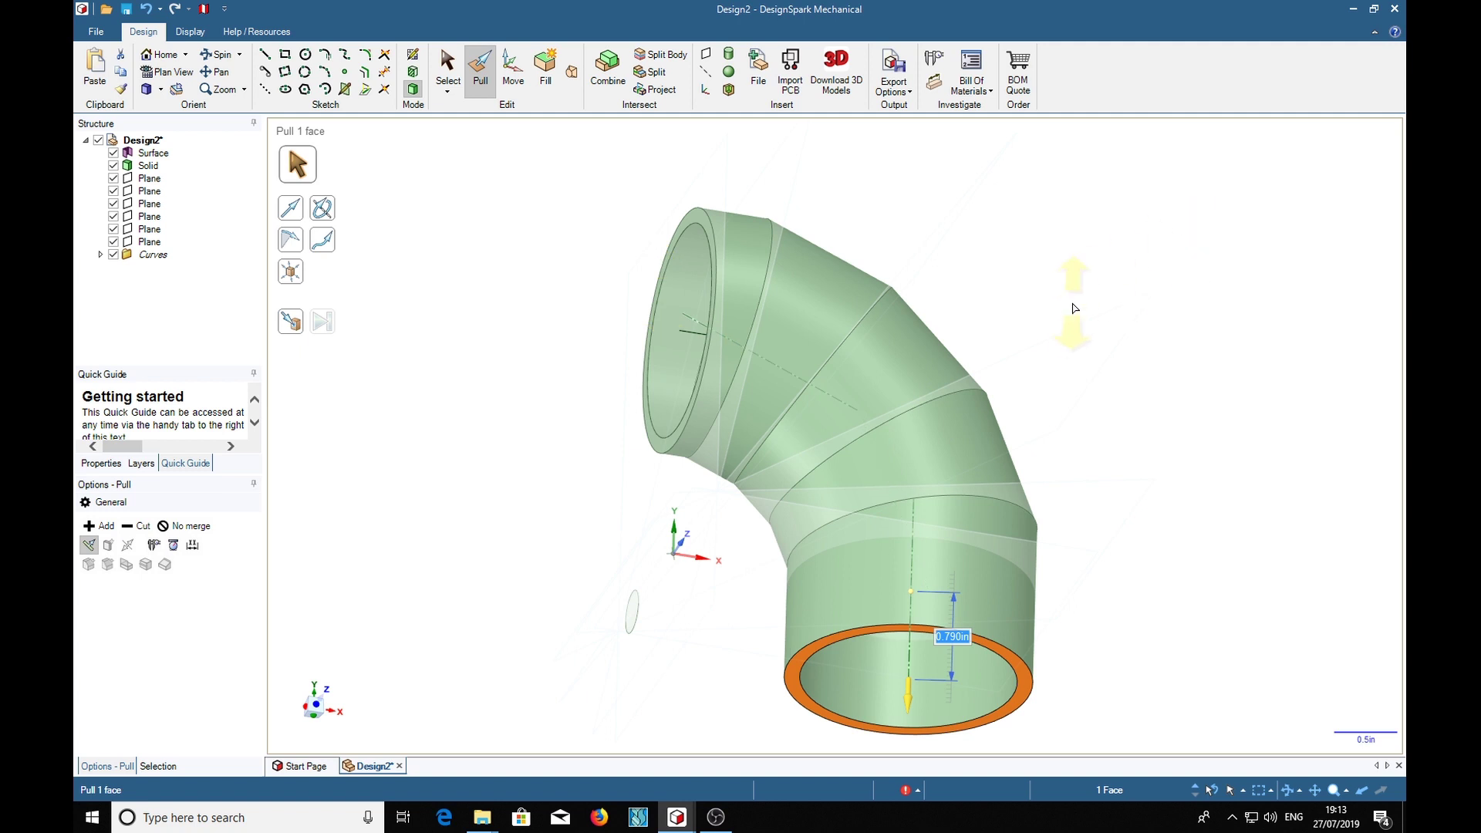
middle_drag(1075, 308, 1008, 307)
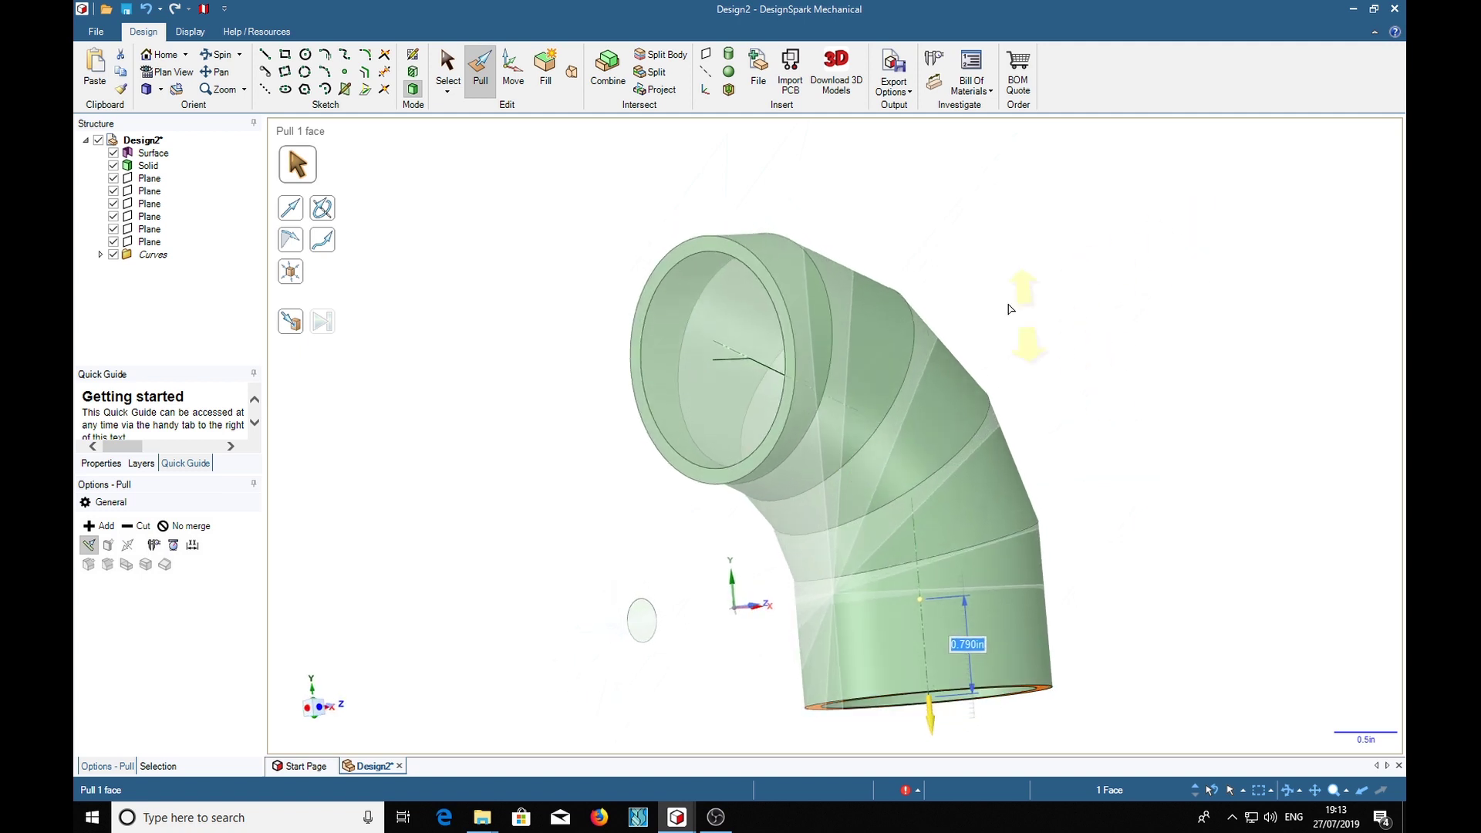
click(707, 251)
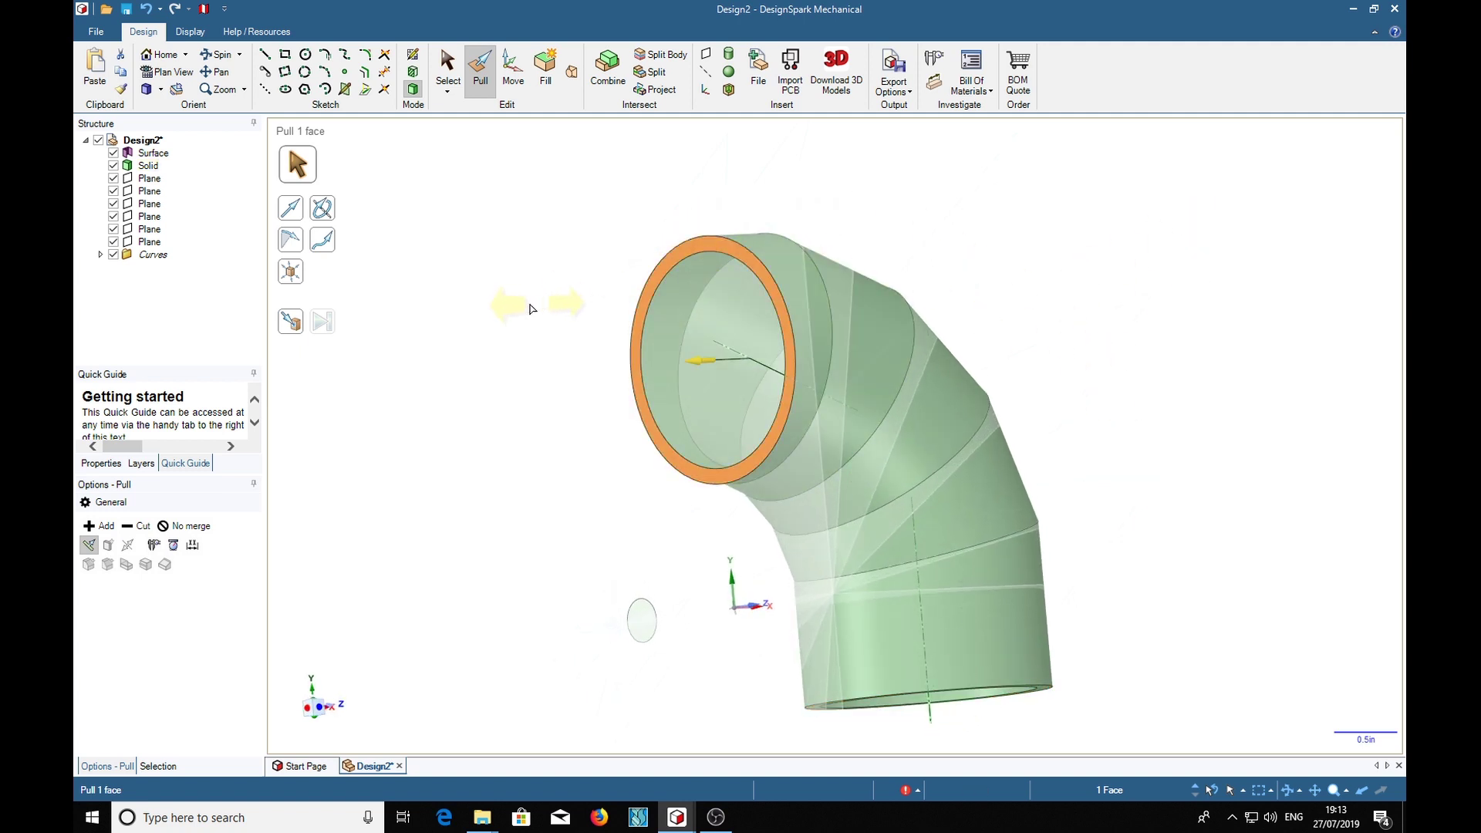
drag(530, 309, 456, 328)
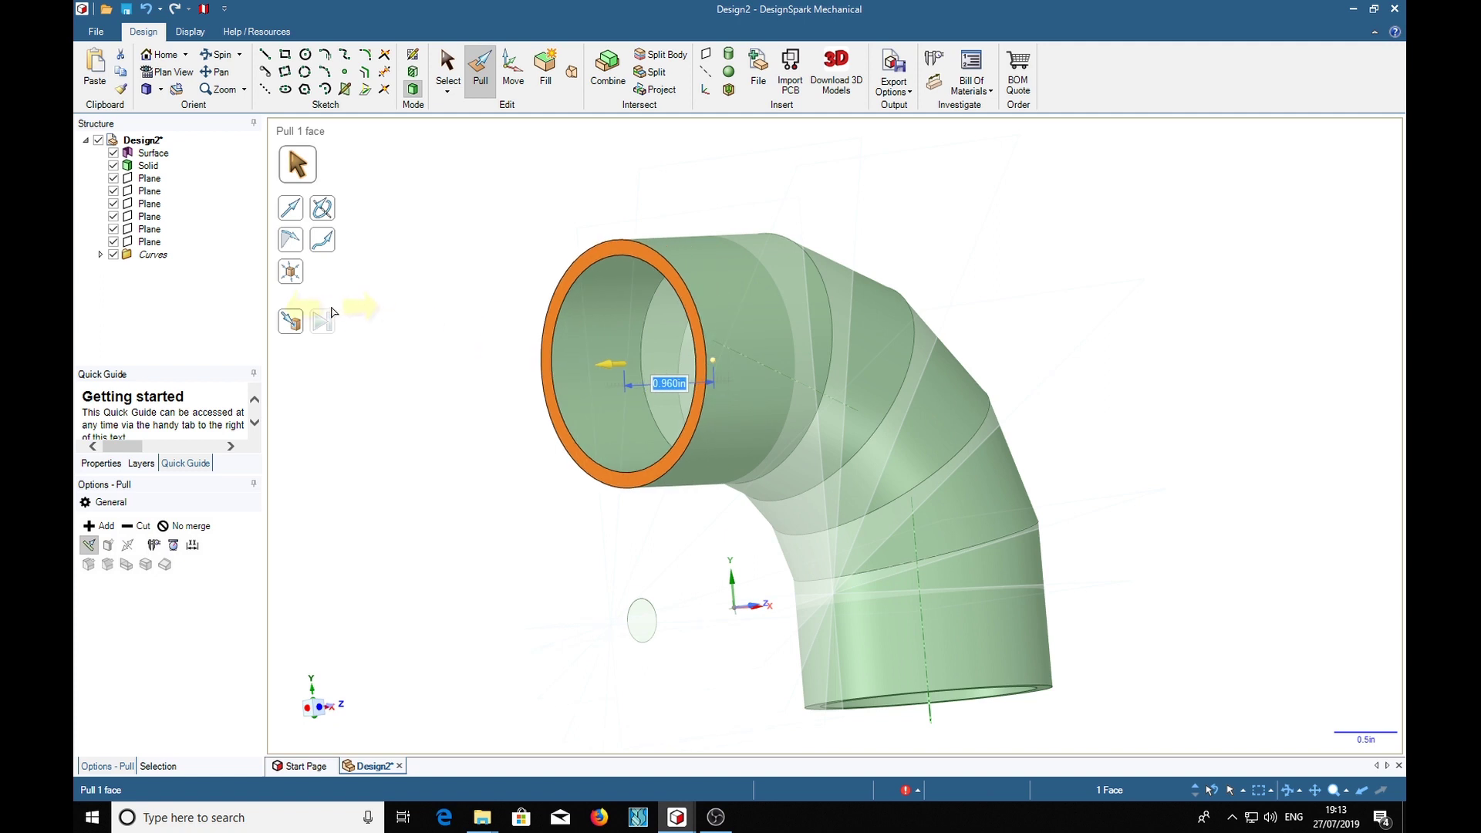
middle_drag(1022, 229, 995, 243)
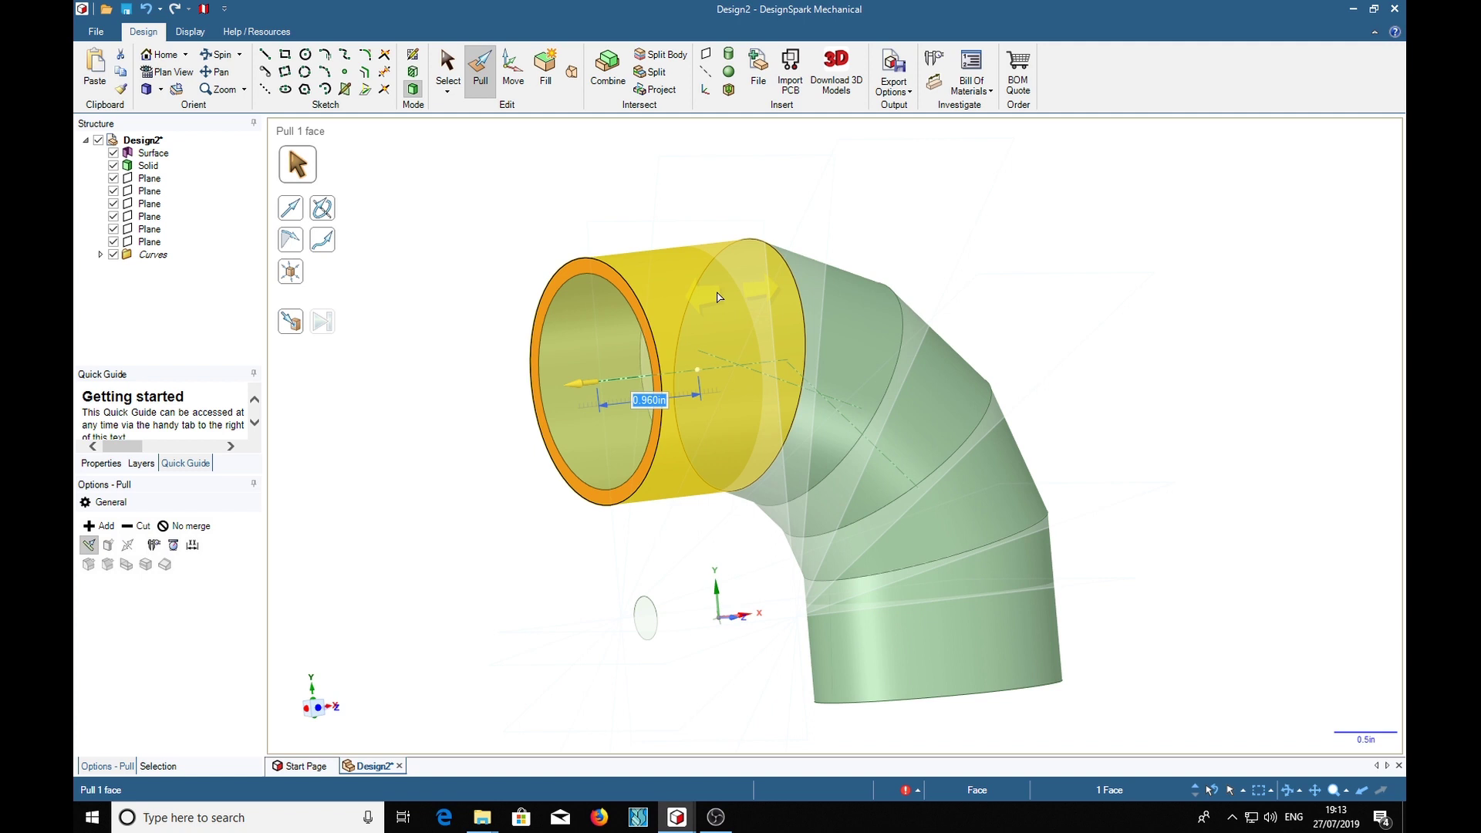
click(319, 709)
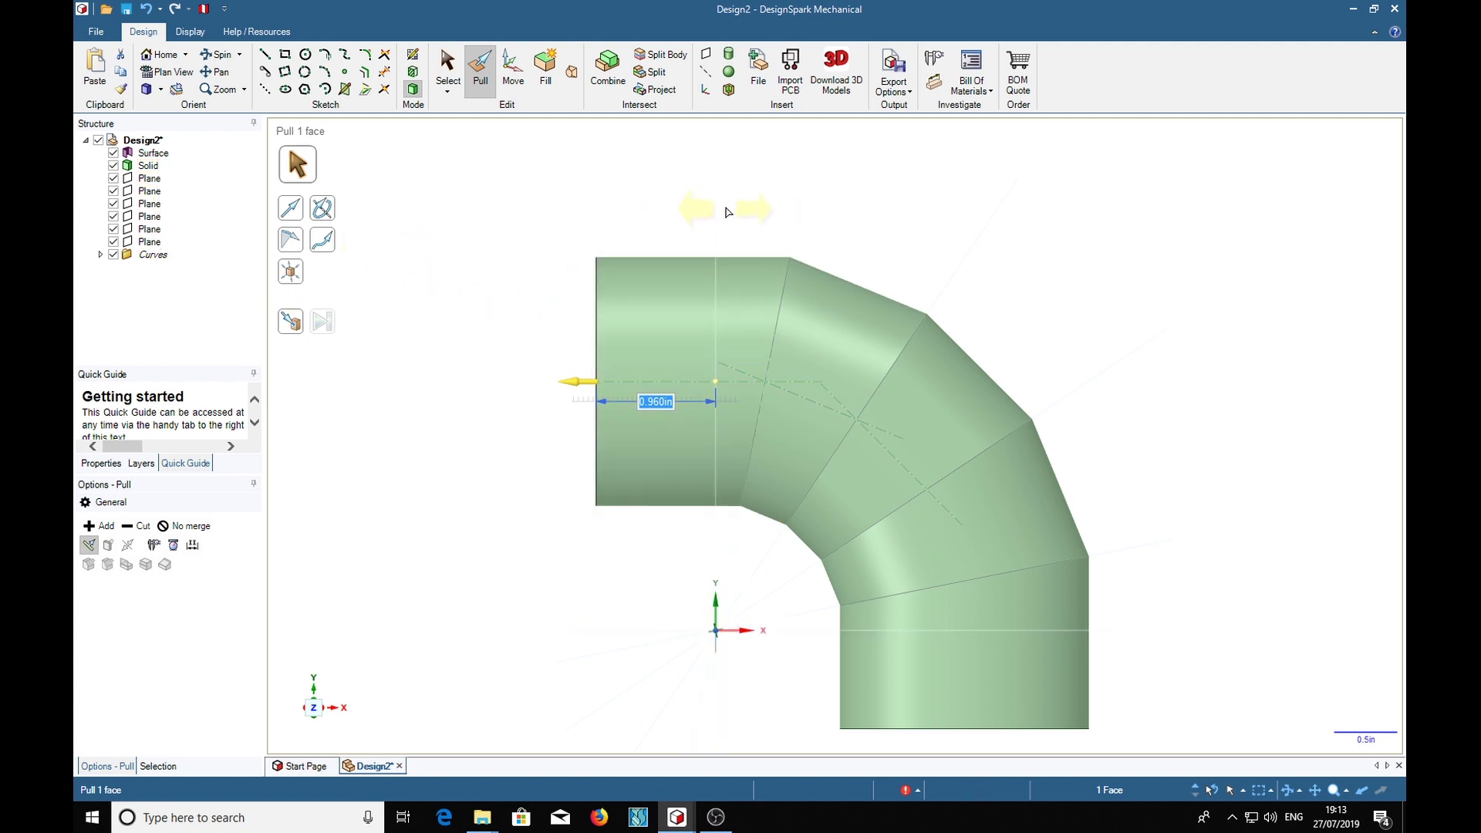
- Split the pipe body at the first two joint planes with Split Body
click(660, 58)
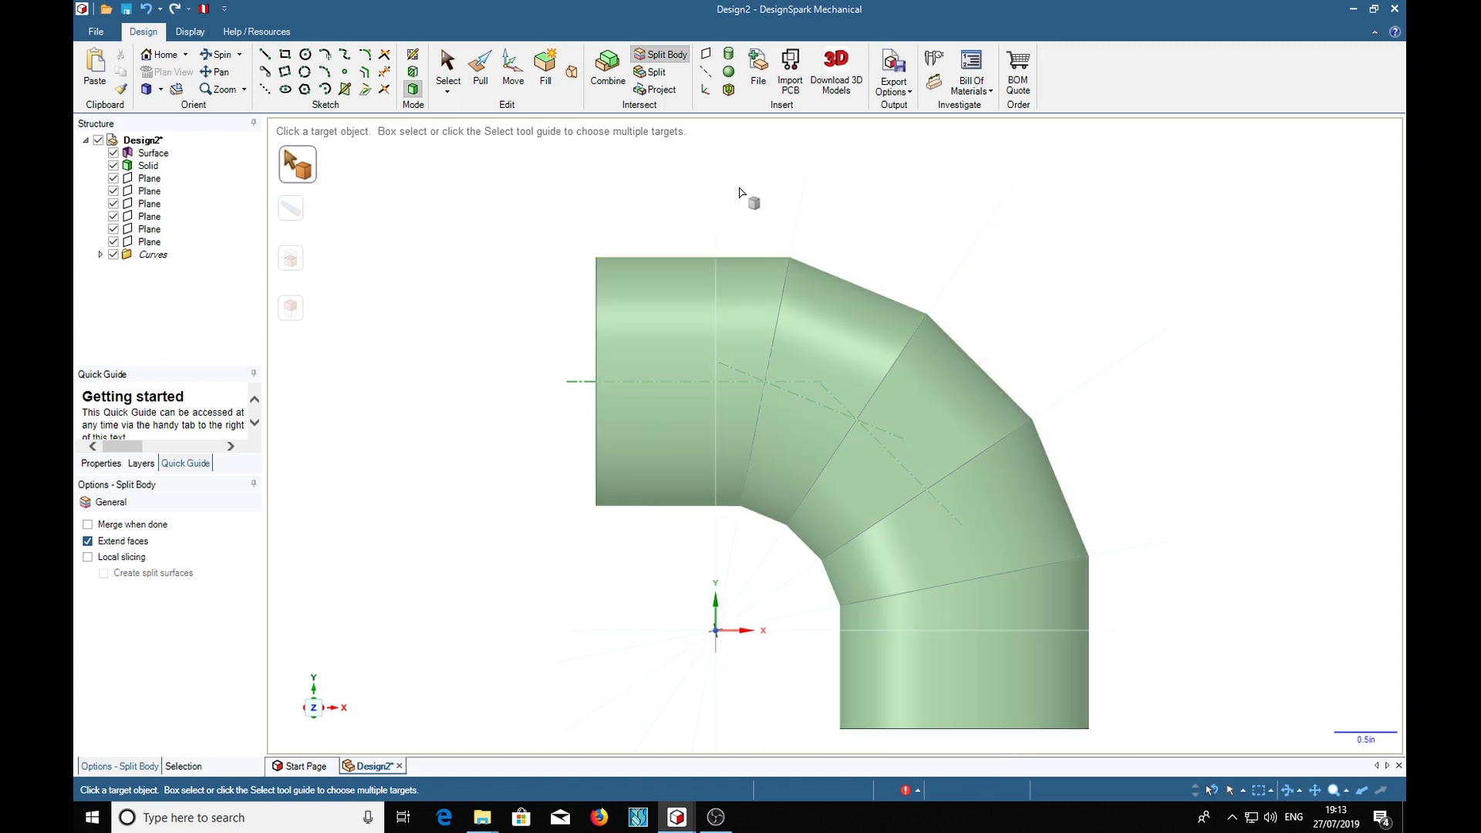
click(646, 327)
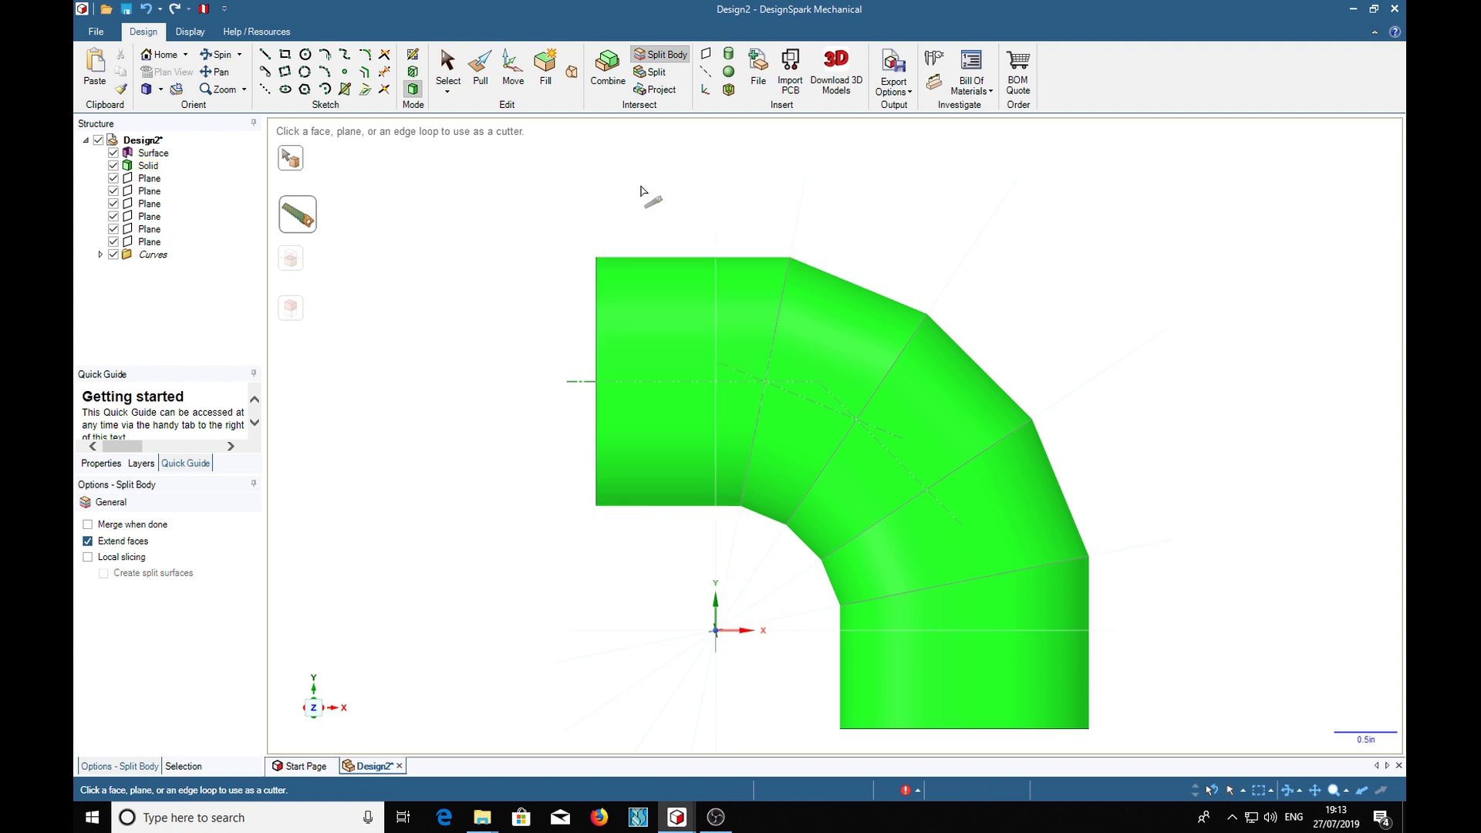
click(716, 243)
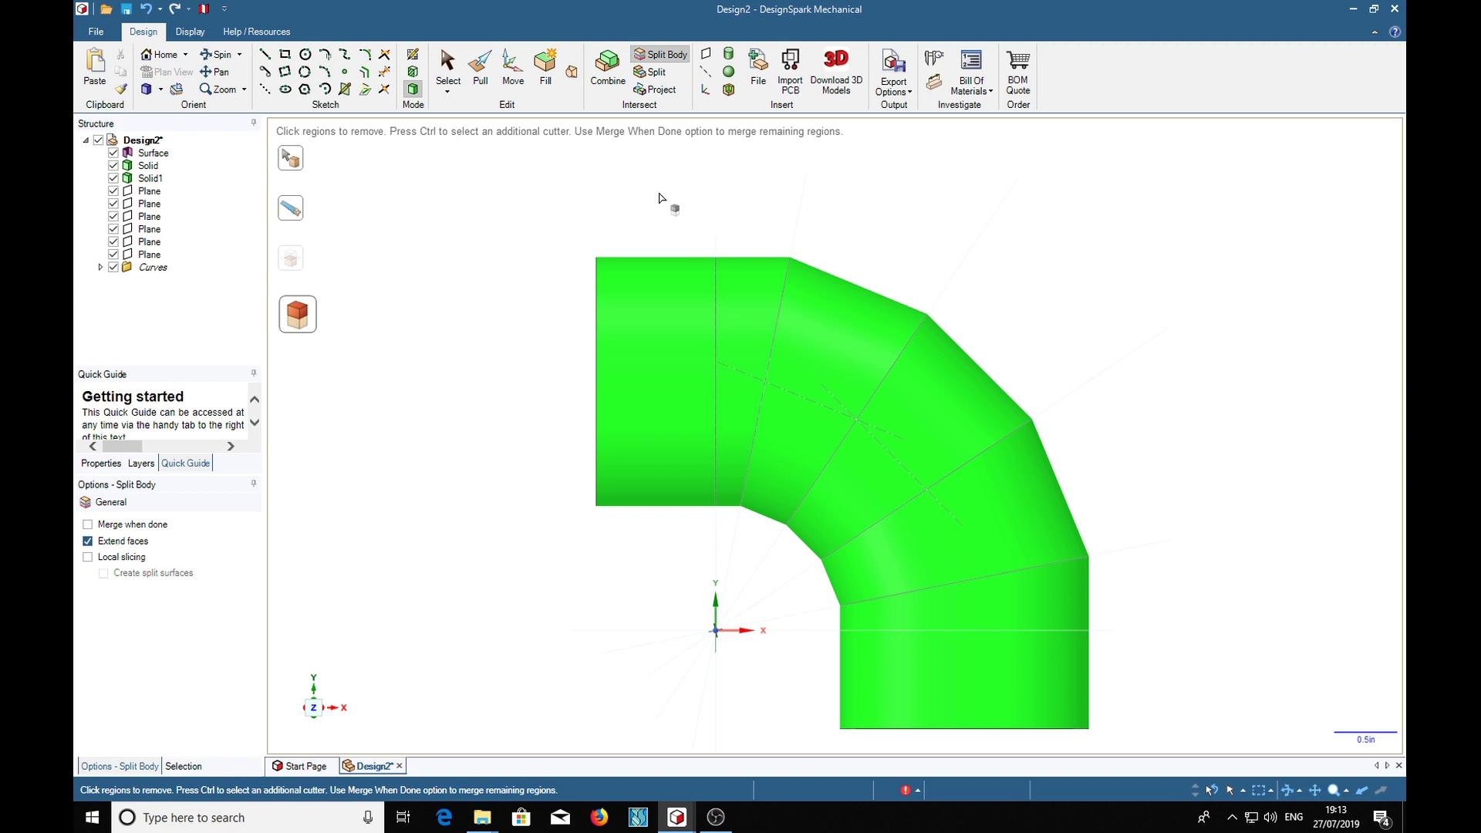
key(Escape)
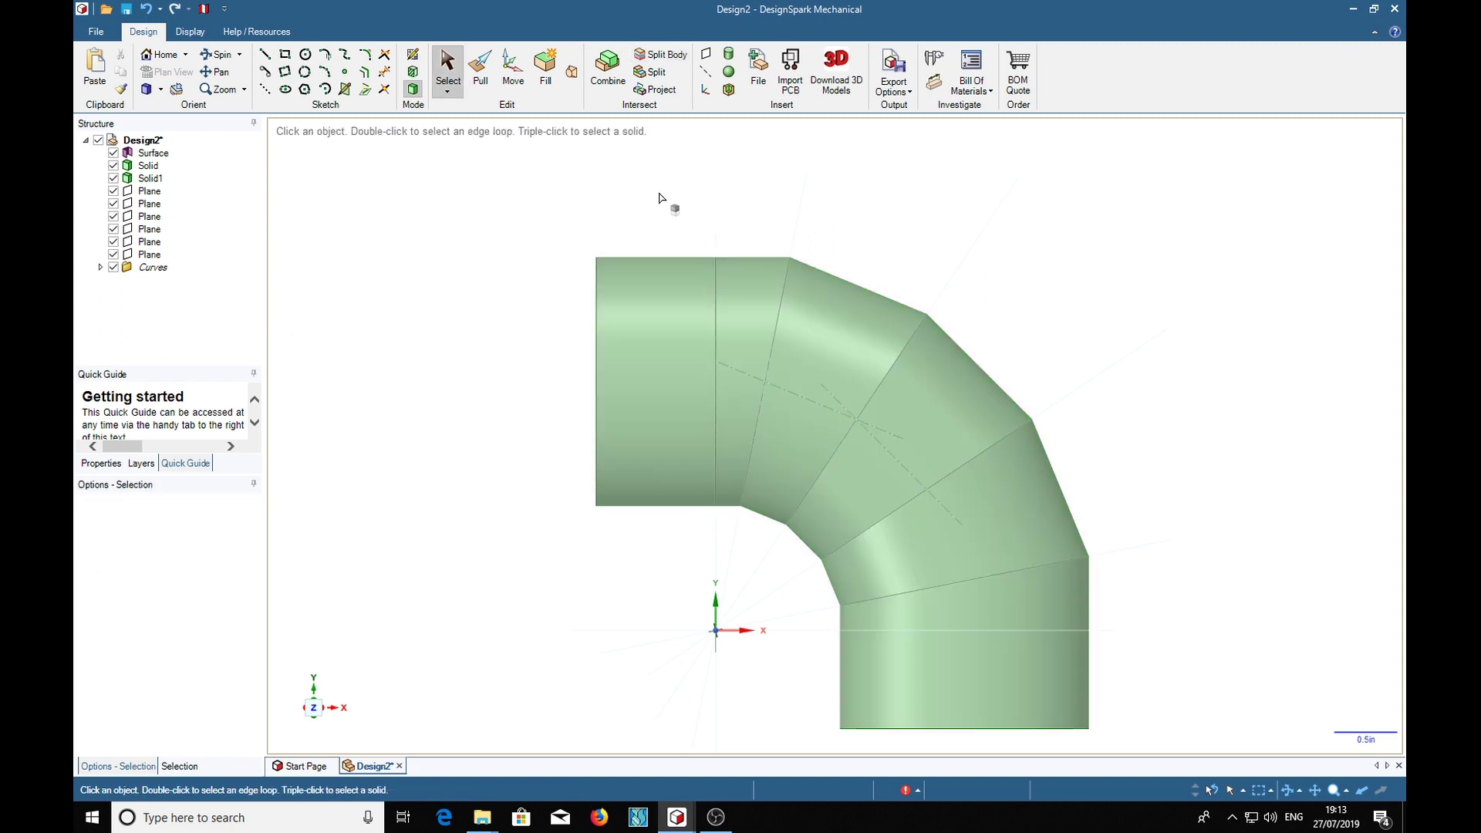
click(660, 54)
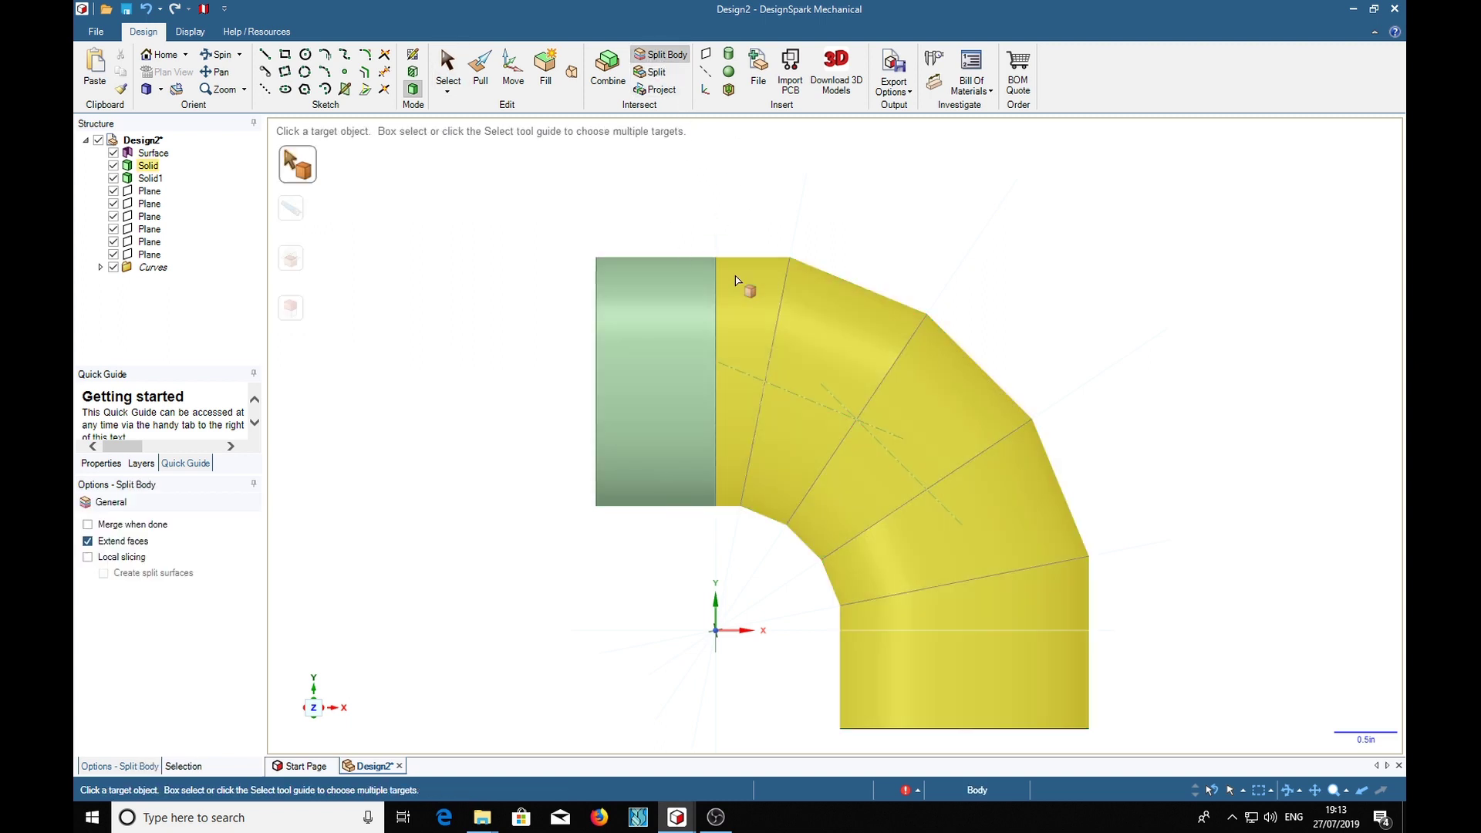
click(749, 302)
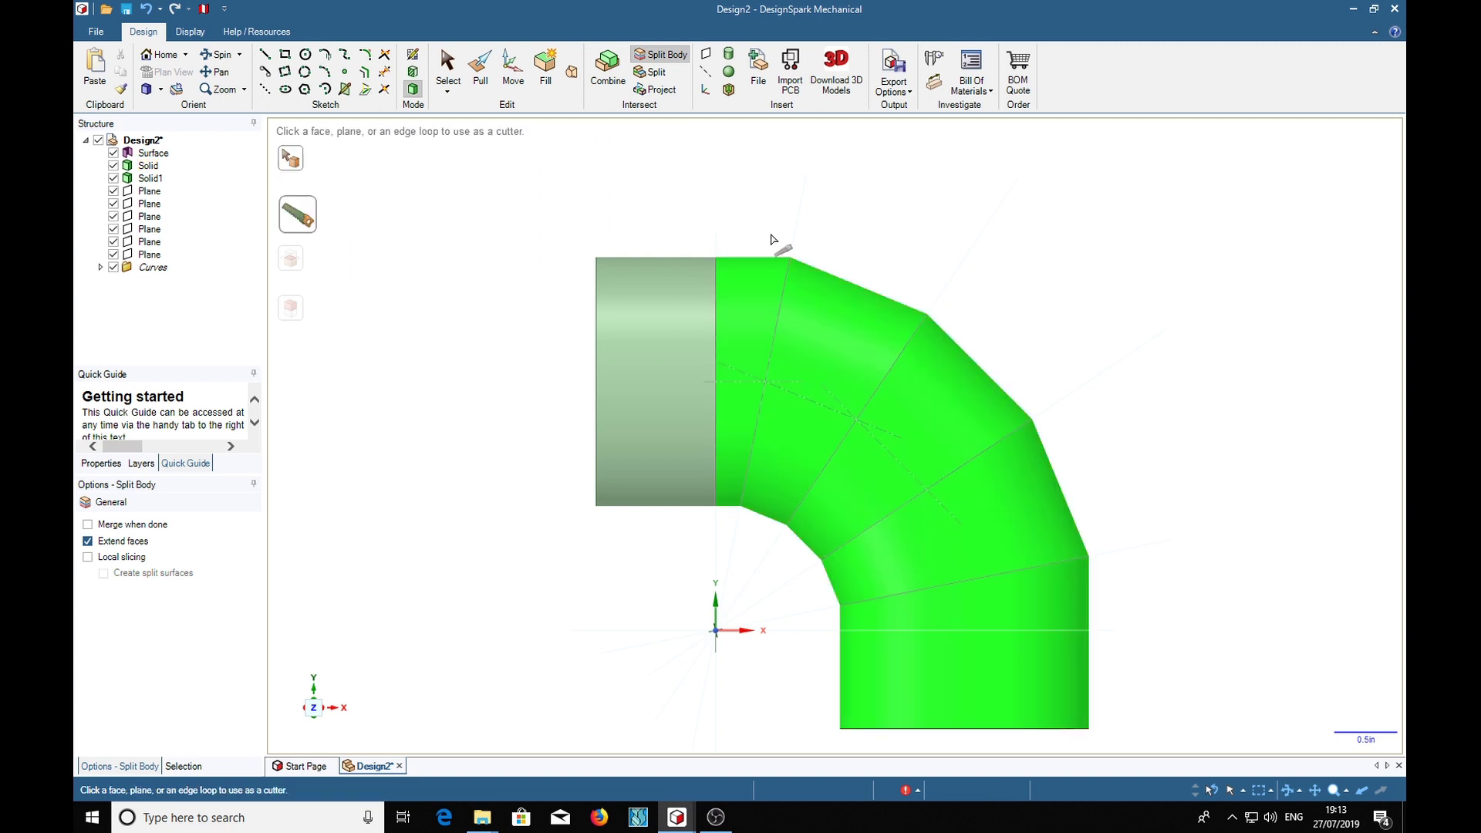
click(794, 239)
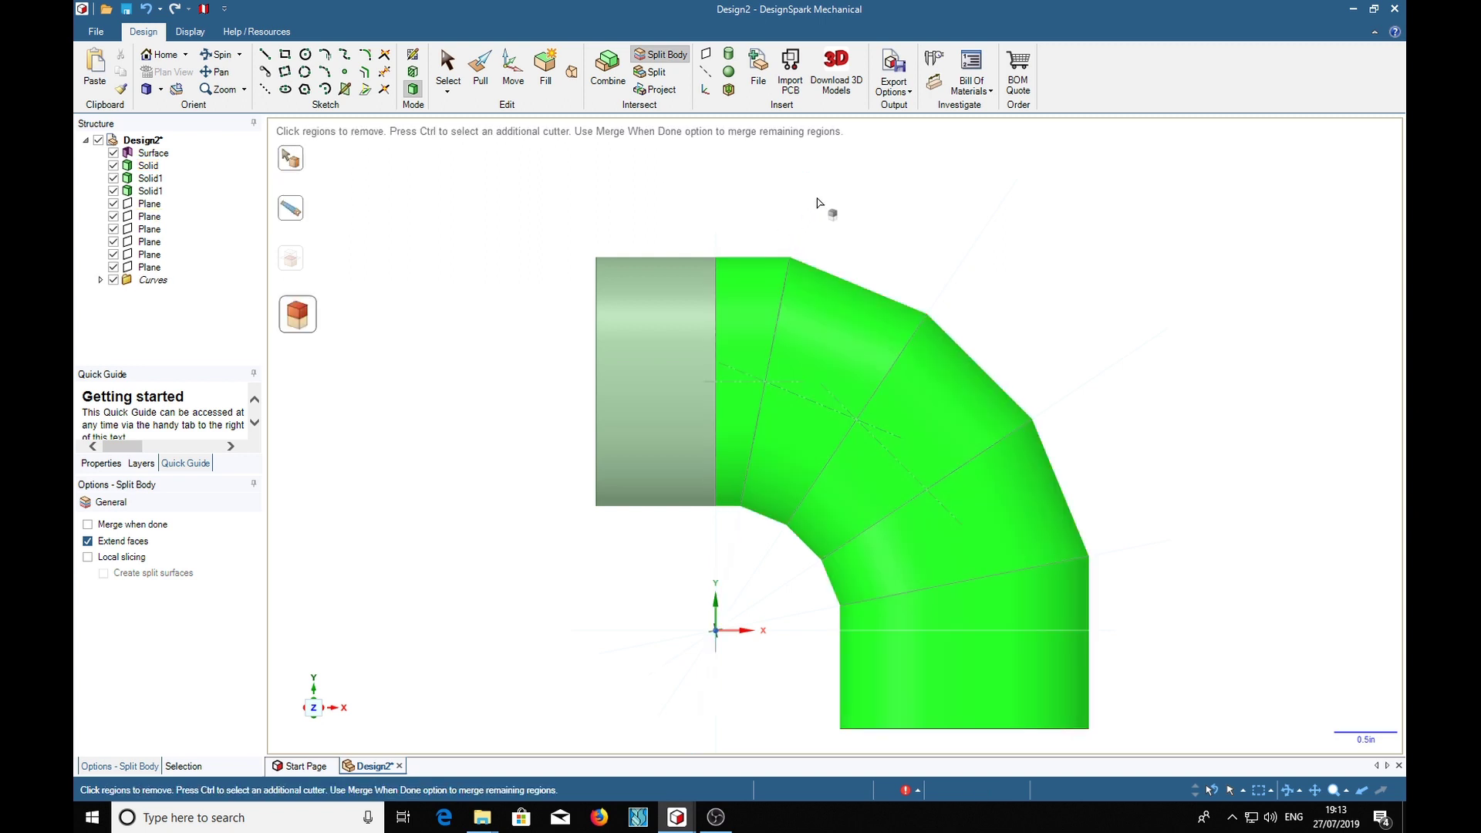
key(Escape)
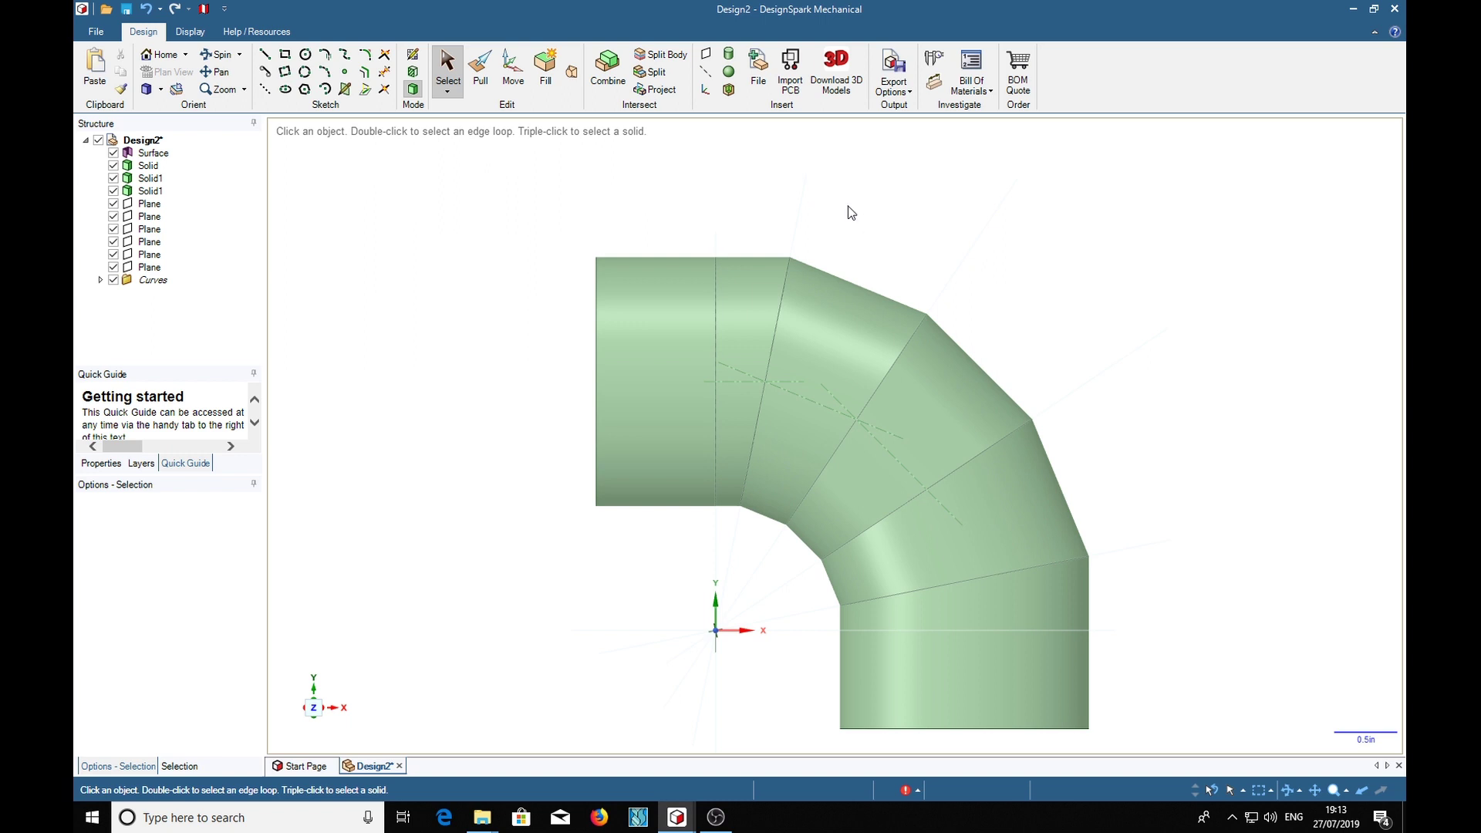
- Split the remaining bend body at the joint between the lower segments
click(652, 56)
click(840, 328)
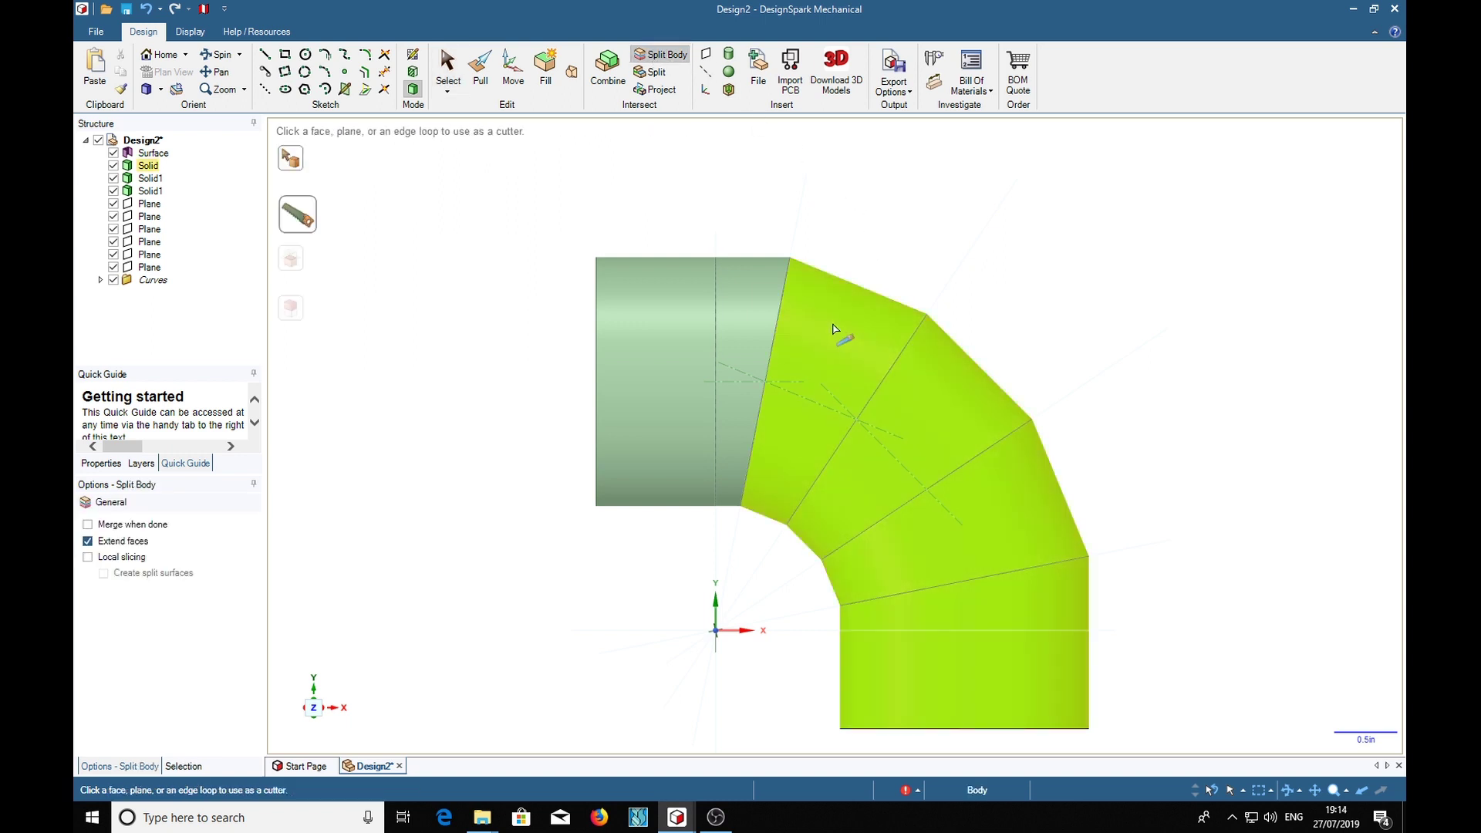
click(940, 309)
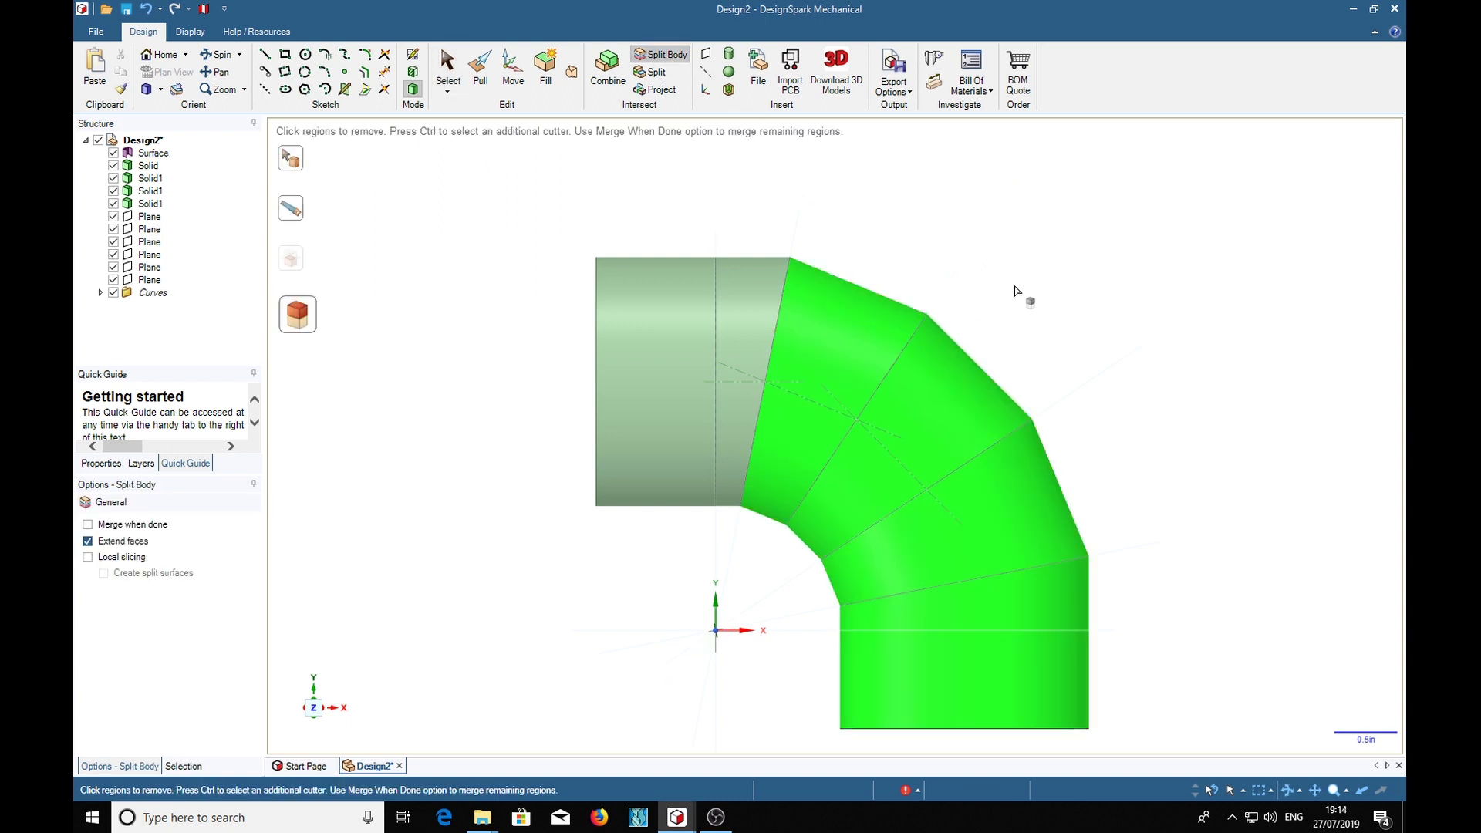
click(692, 185)
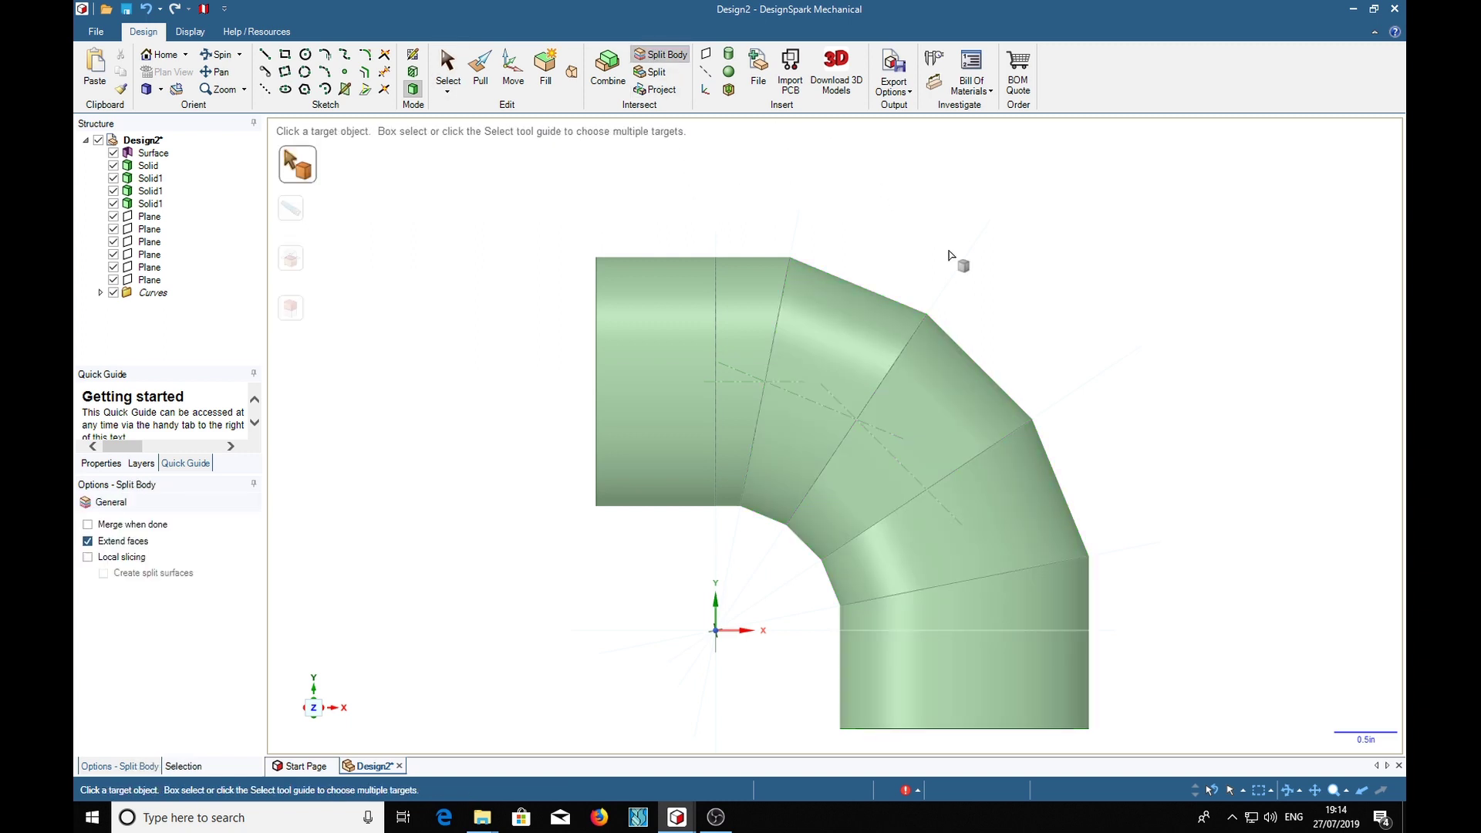
click(962, 395)
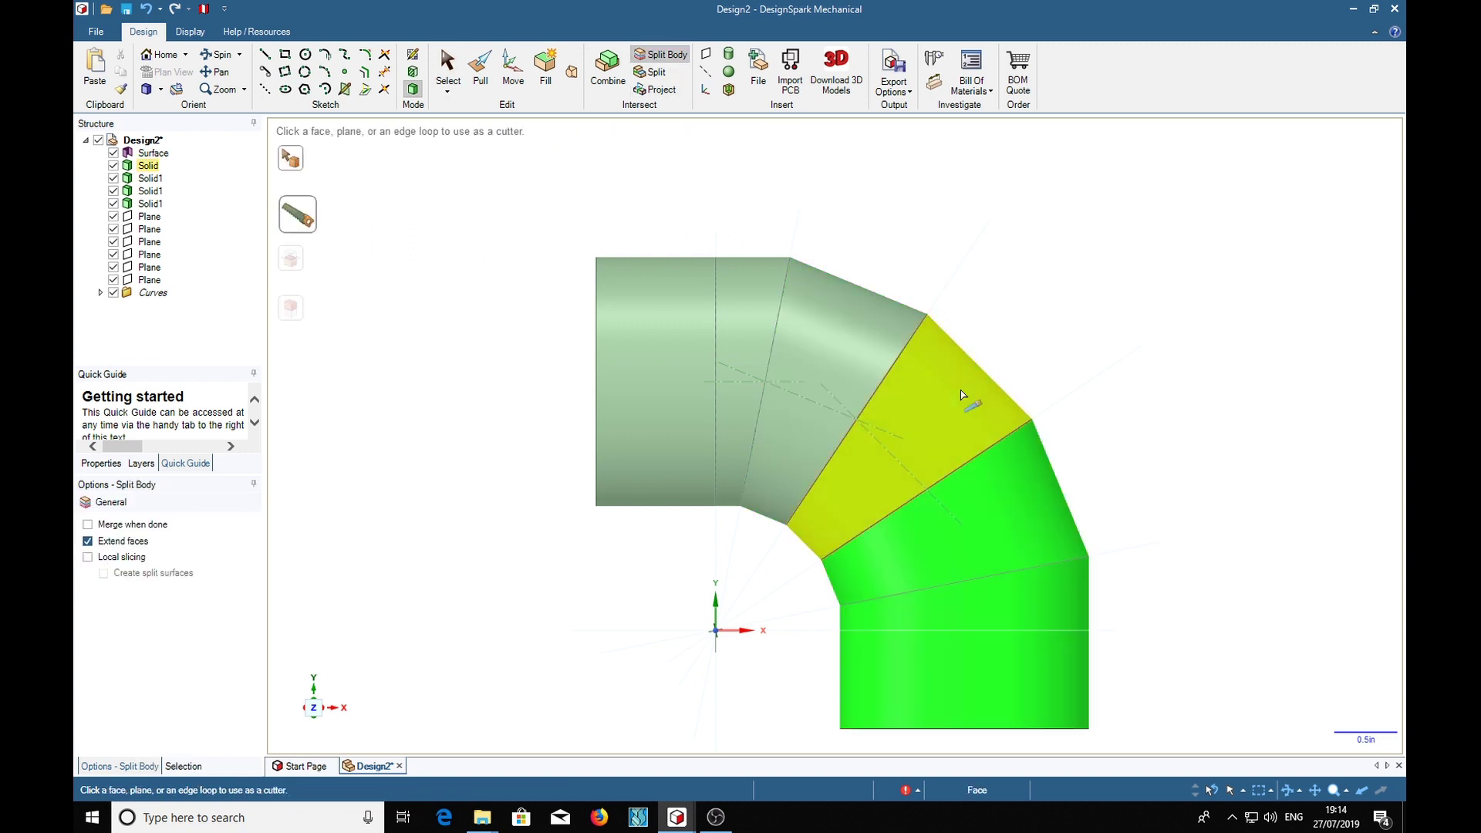
click(1032, 423)
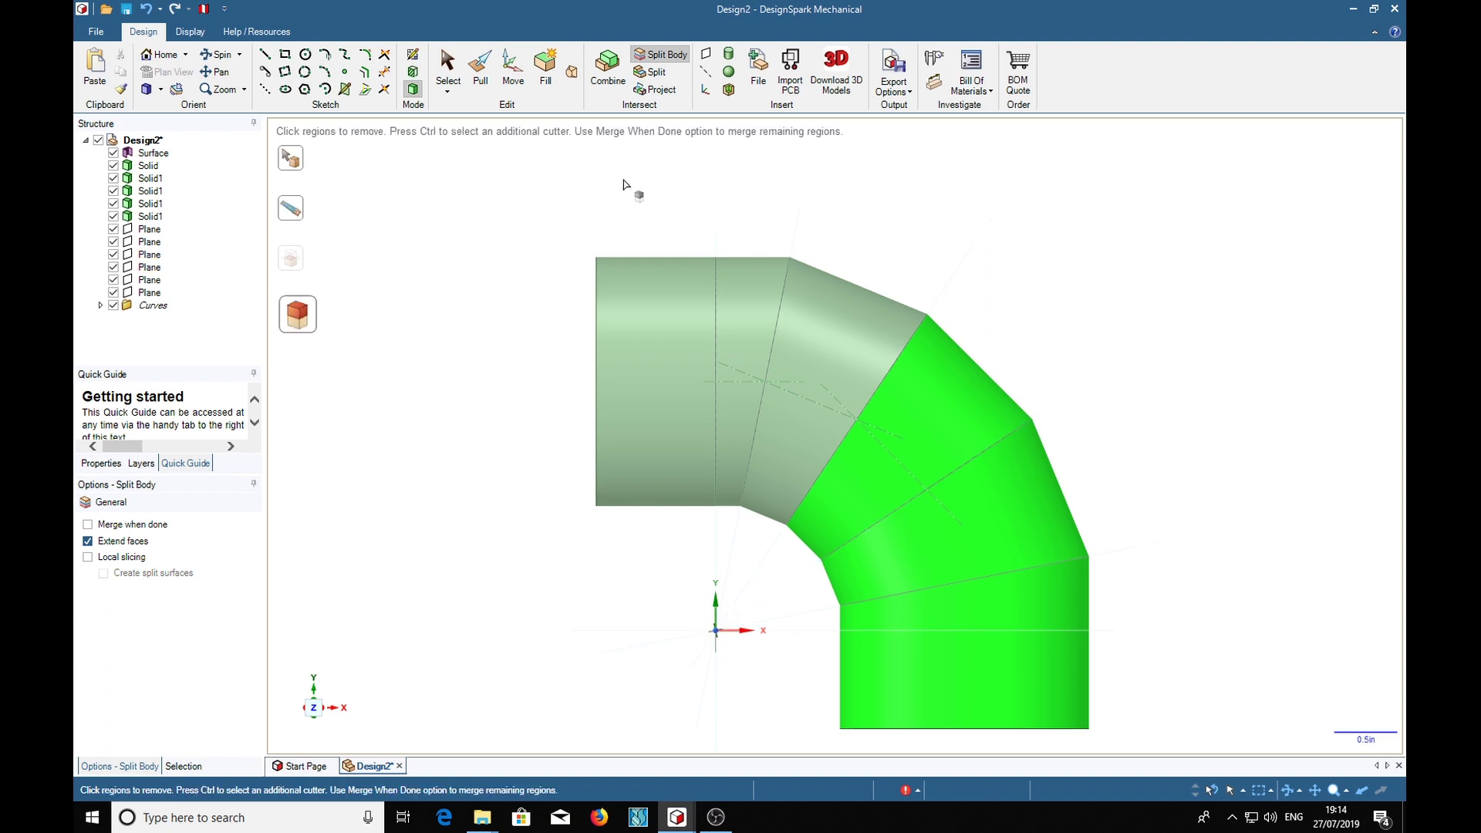
key(Escape)
- Cut the lower elbow and bottom straight section at their planes, leaving seven solids
click(660, 54)
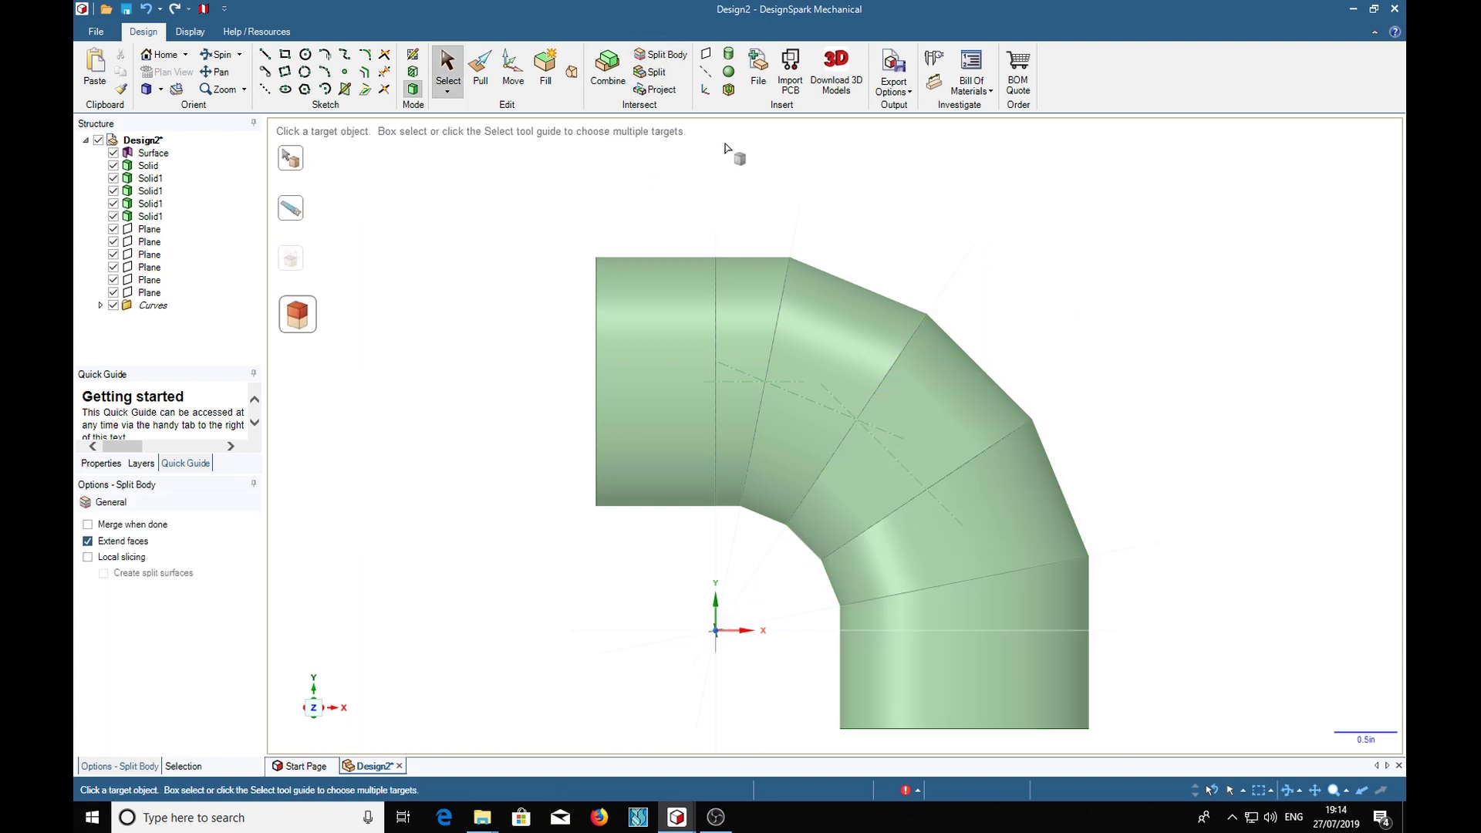
click(1036, 503)
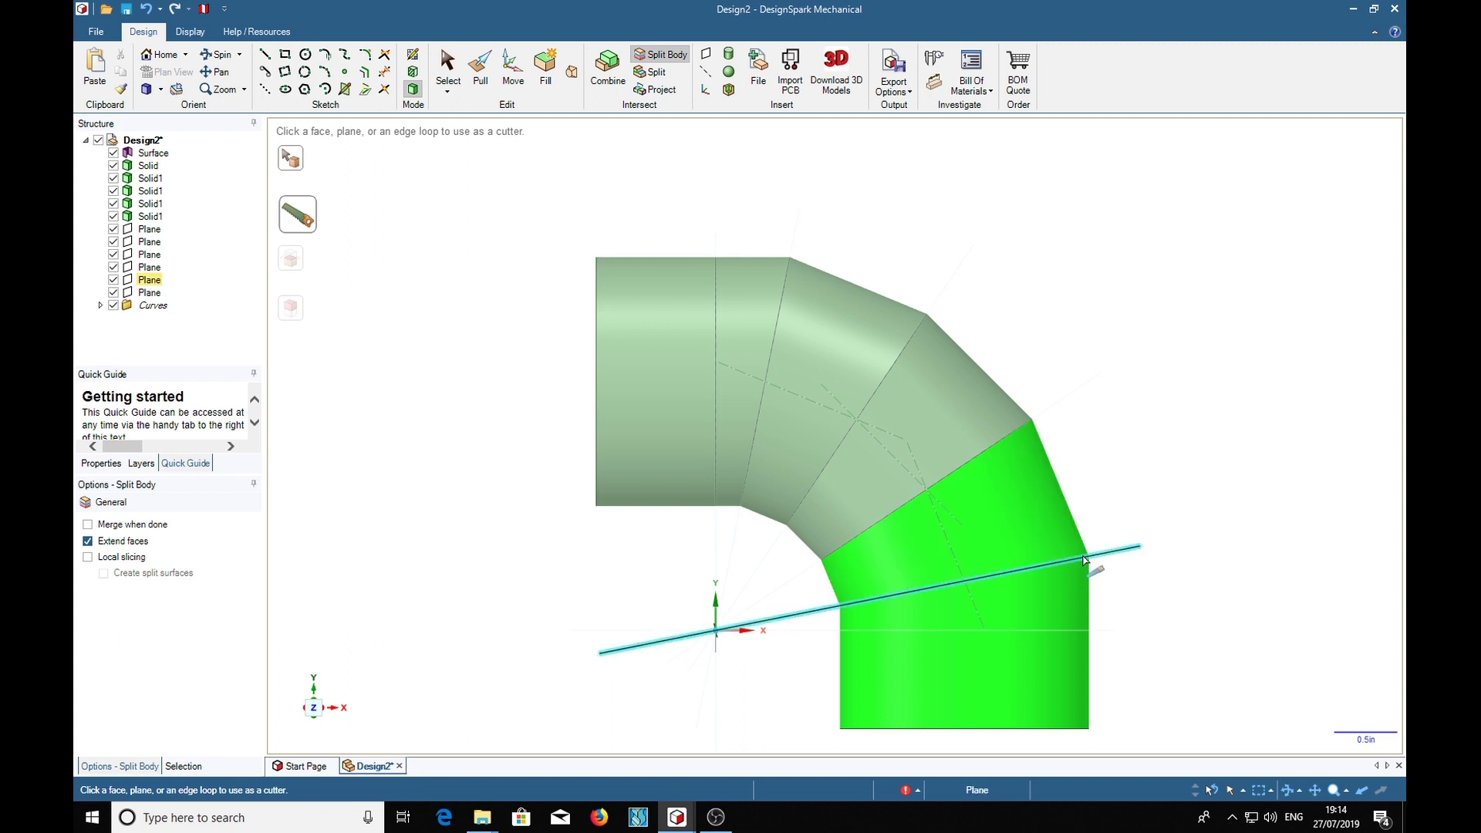
click(1084, 559)
key(Escape)
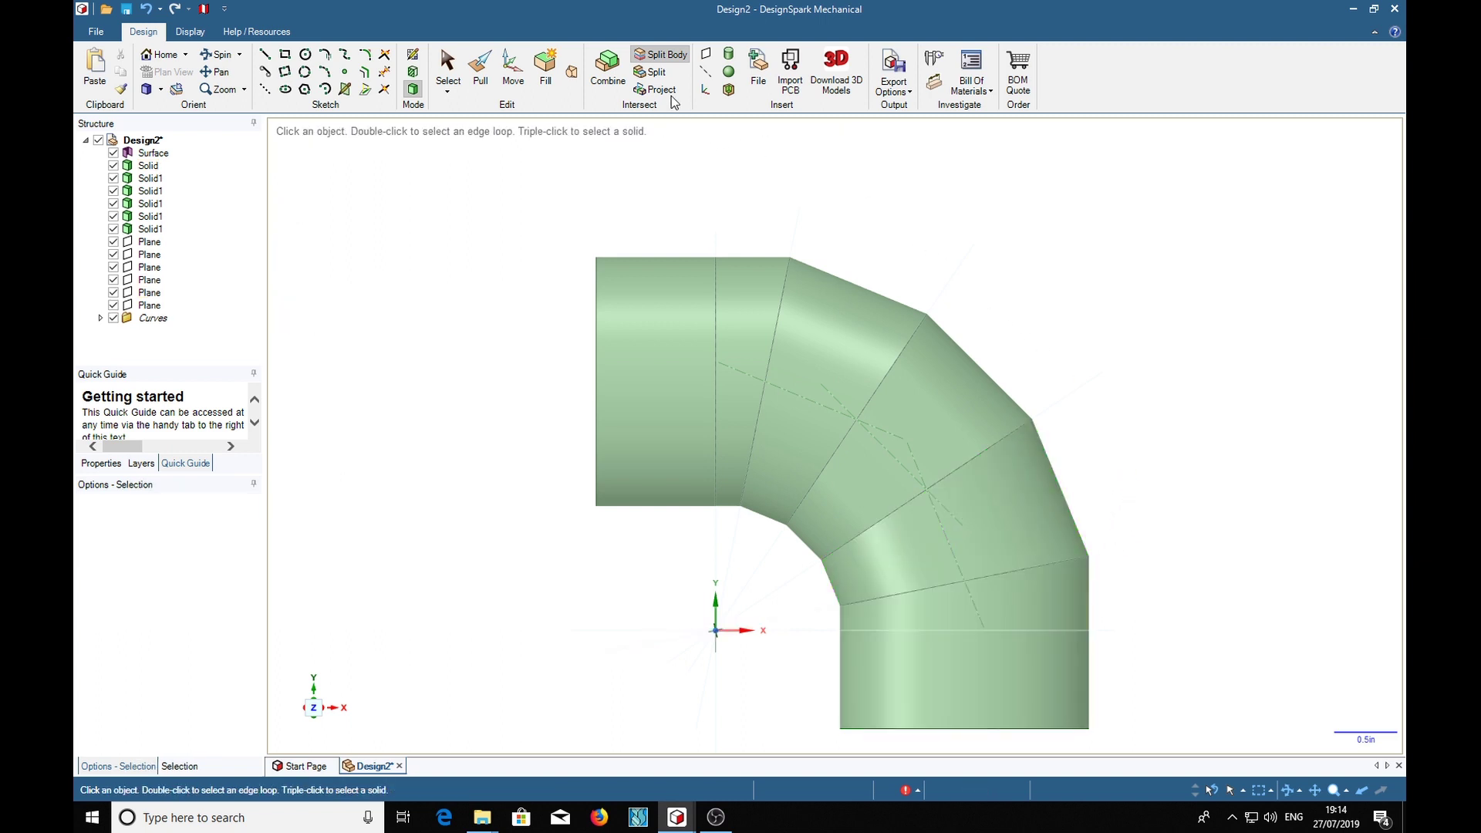
click(665, 56)
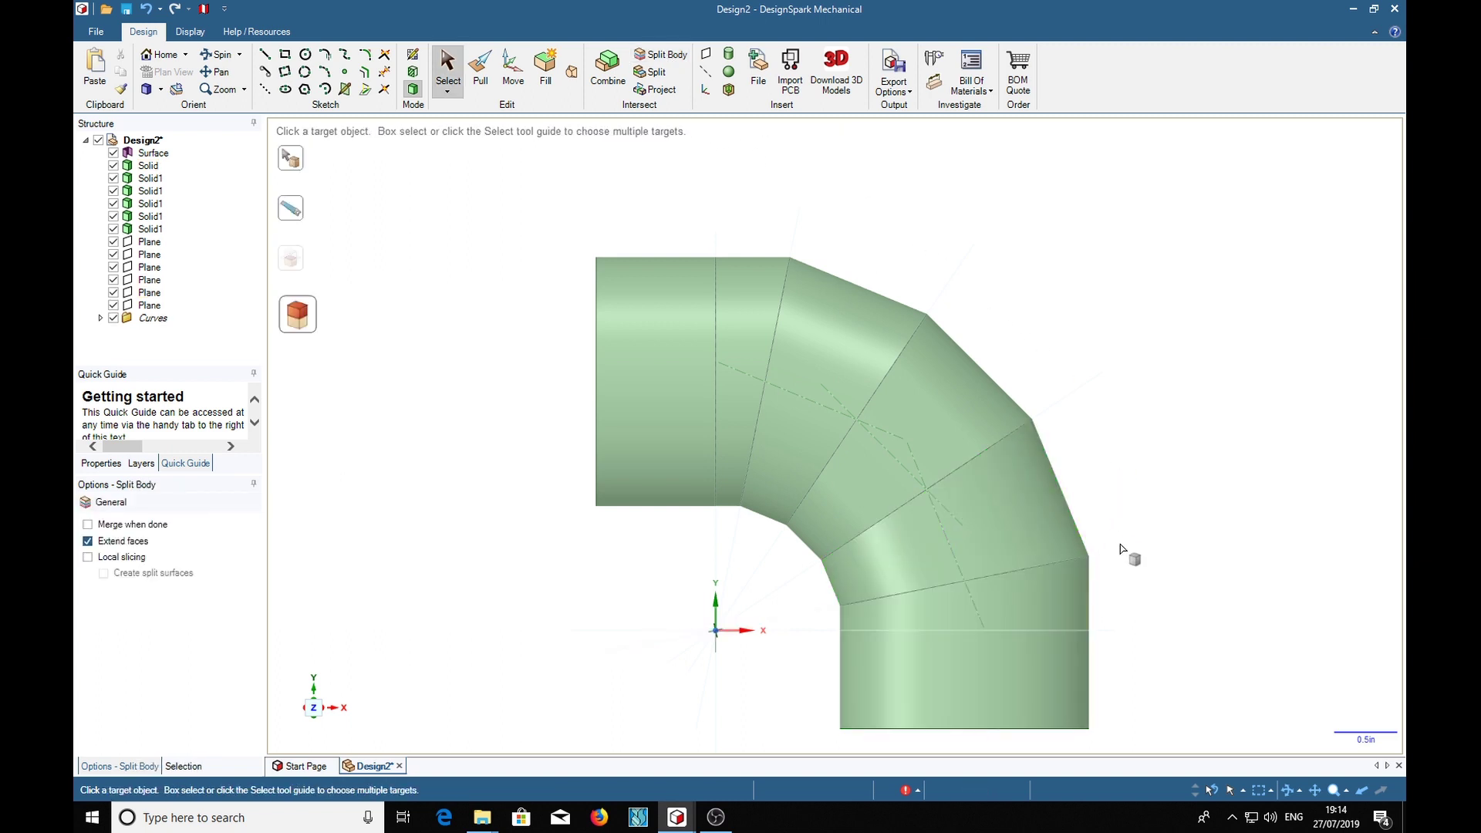
click(1069, 627)
click(1073, 630)
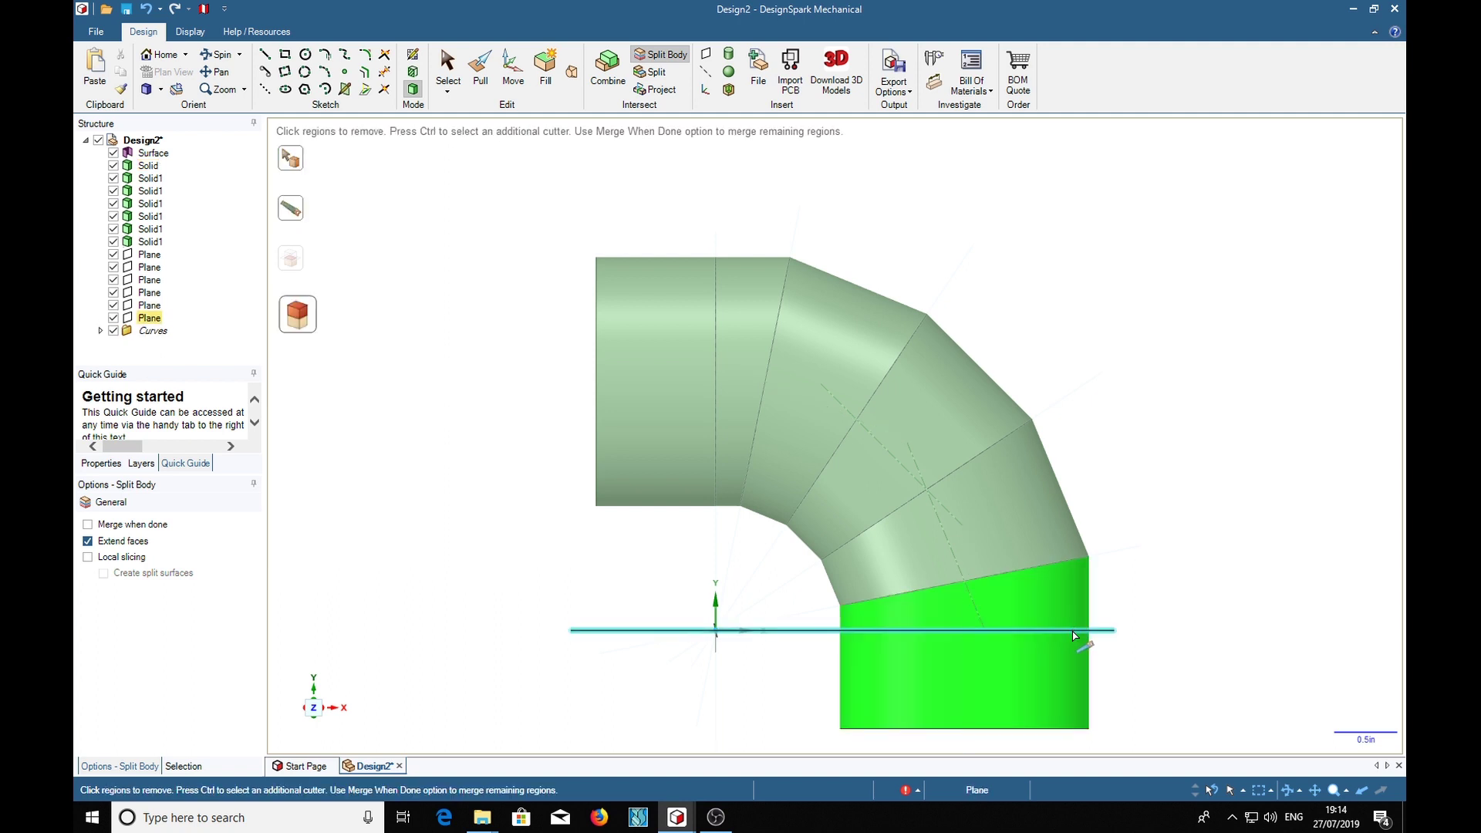
click(1202, 440)
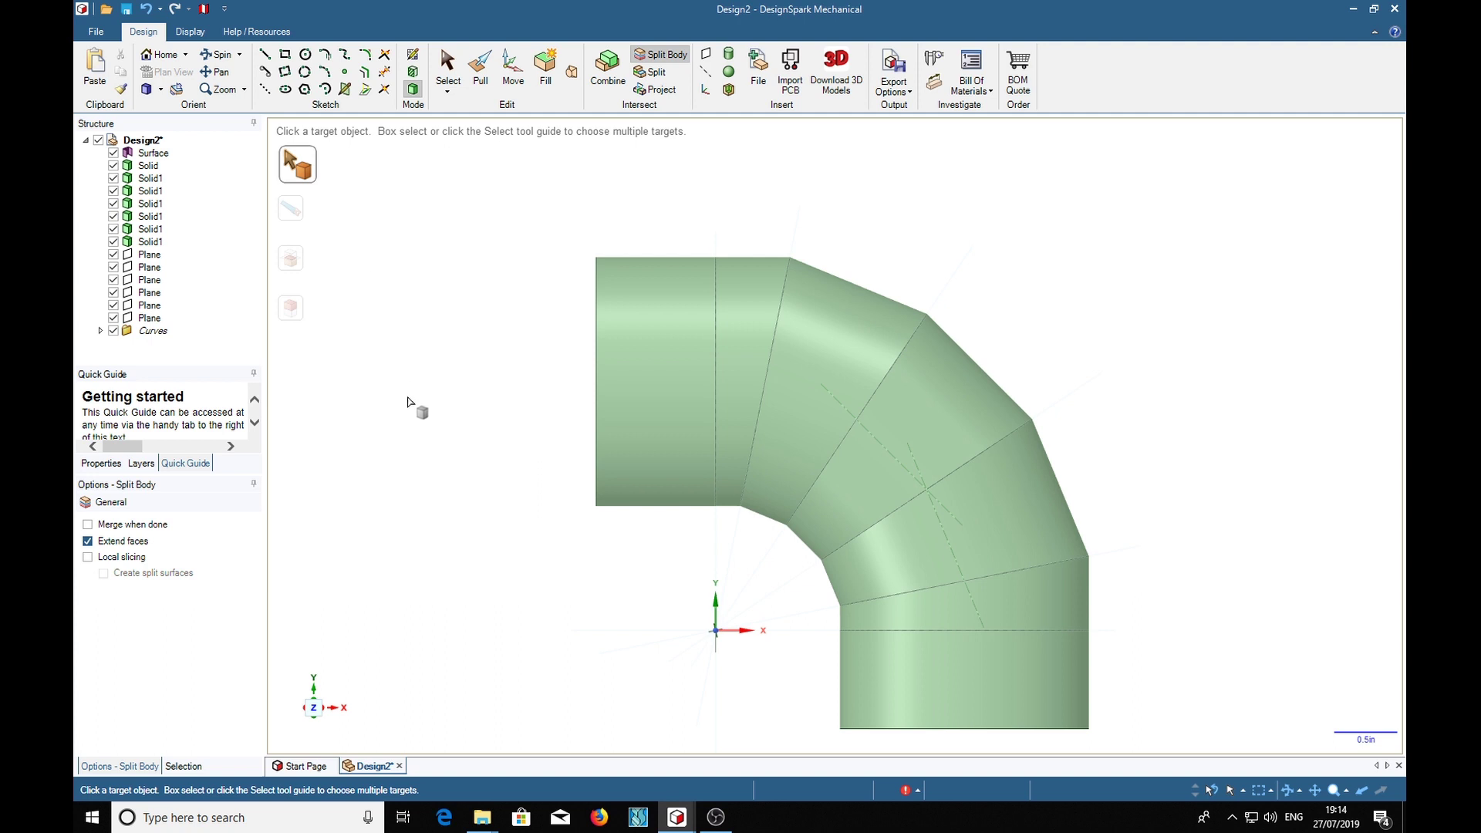
shift+middle_drag(1109, 394, 1121, 354)
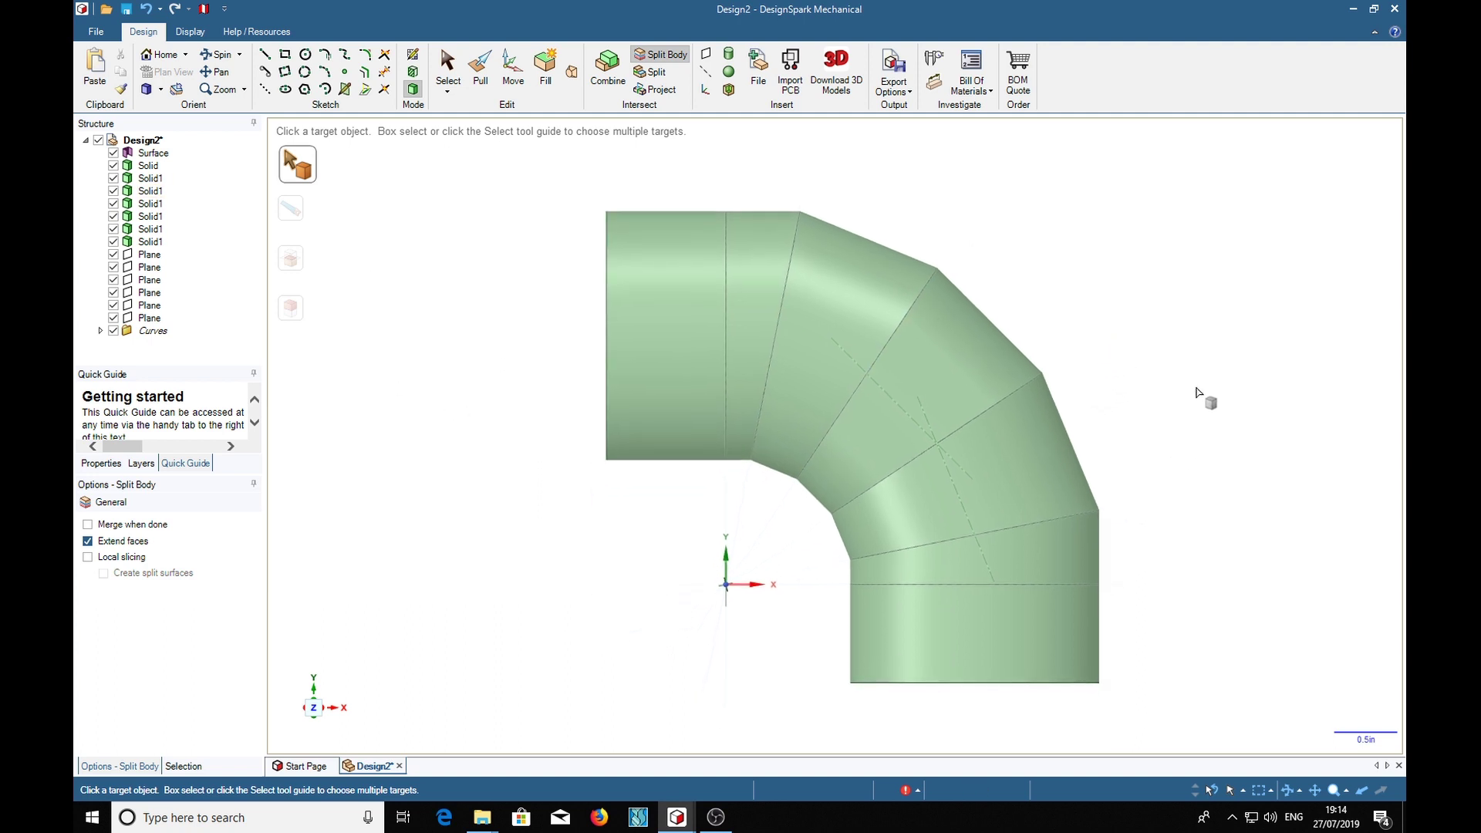
key(Escape)
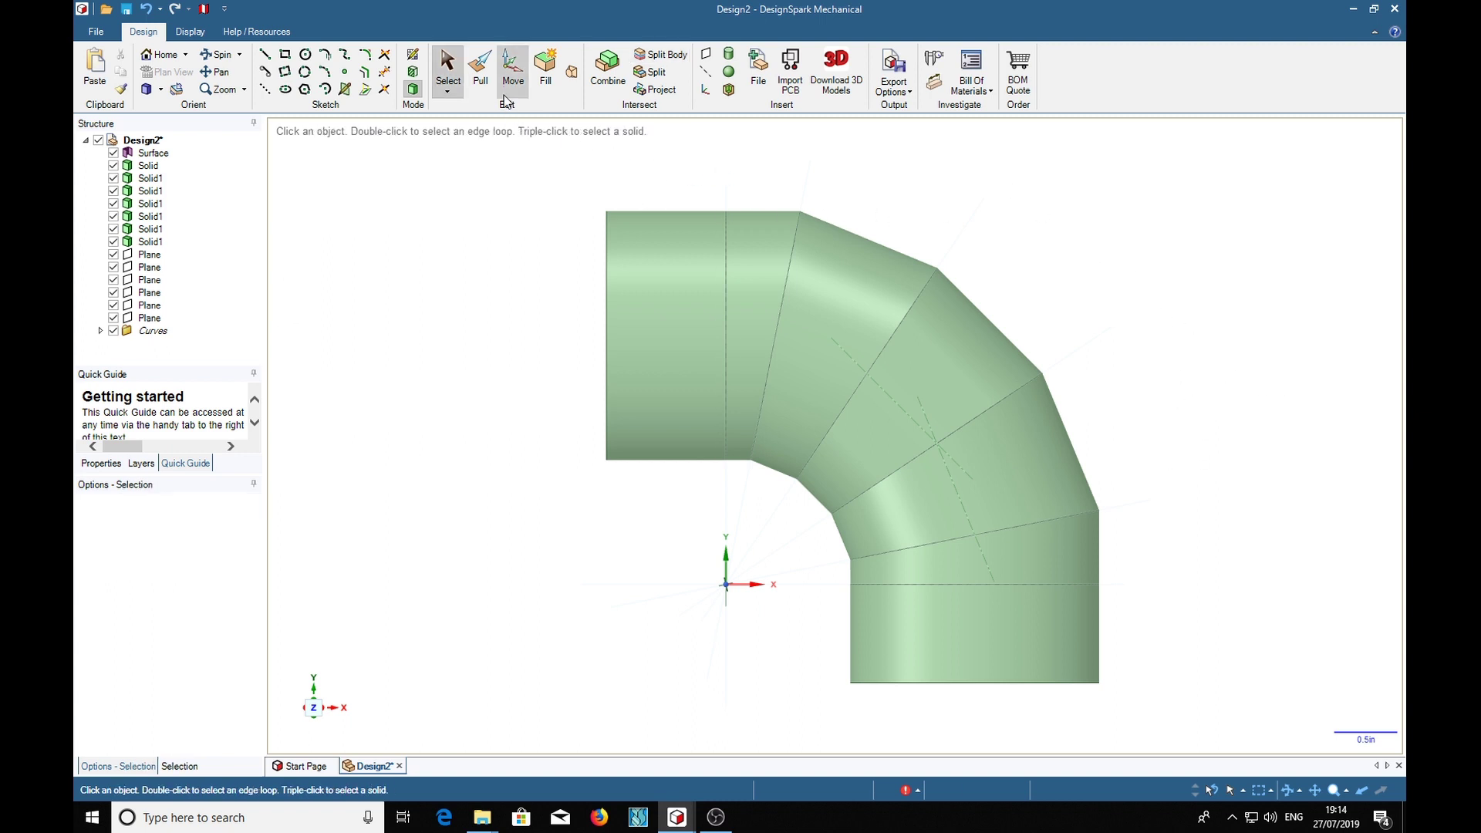
- Move the first straight section 1.730in left, the next 1.300in left, and the first bend section left
click(513, 69)
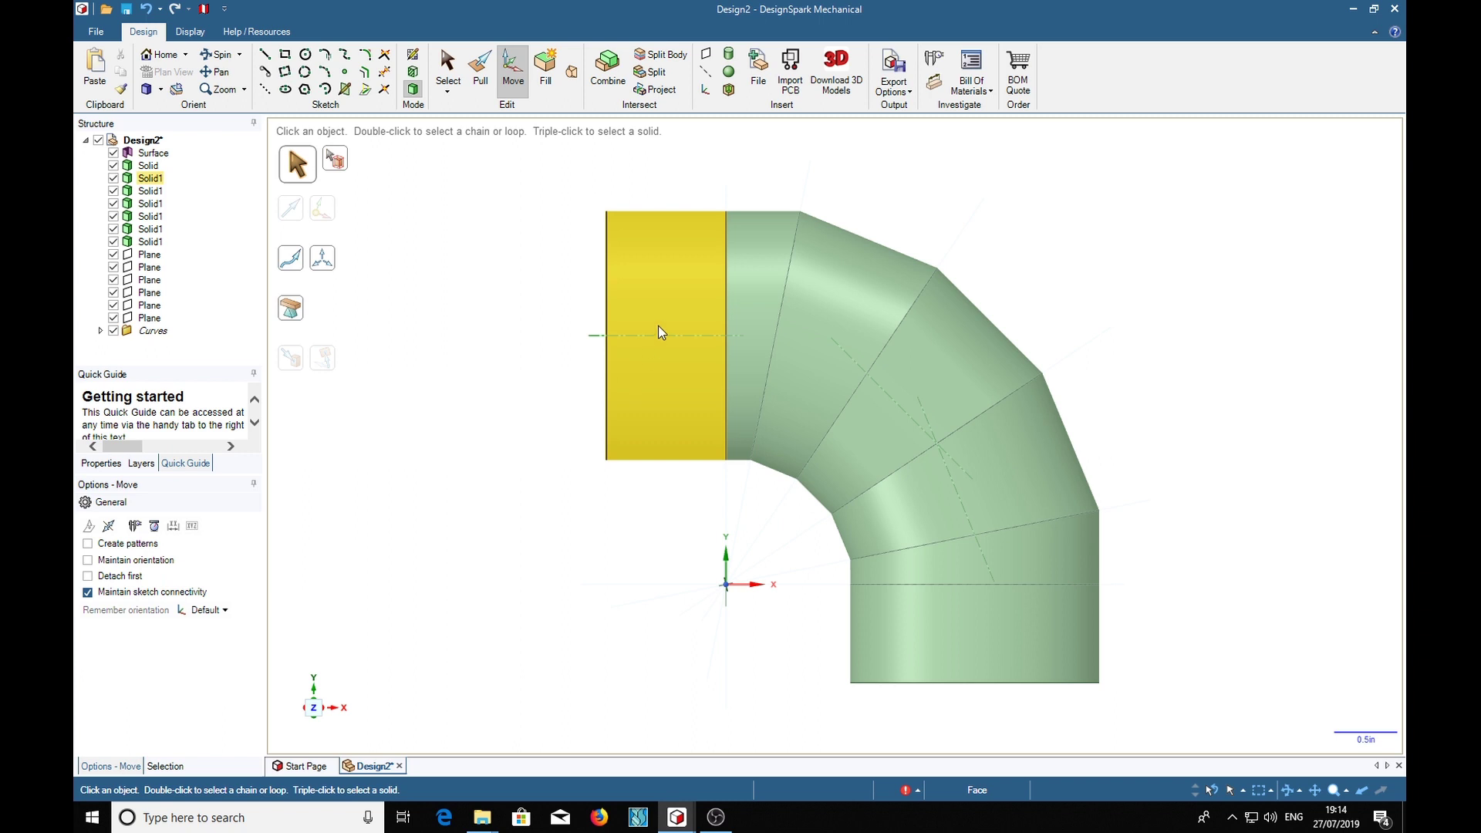
click(162, 183)
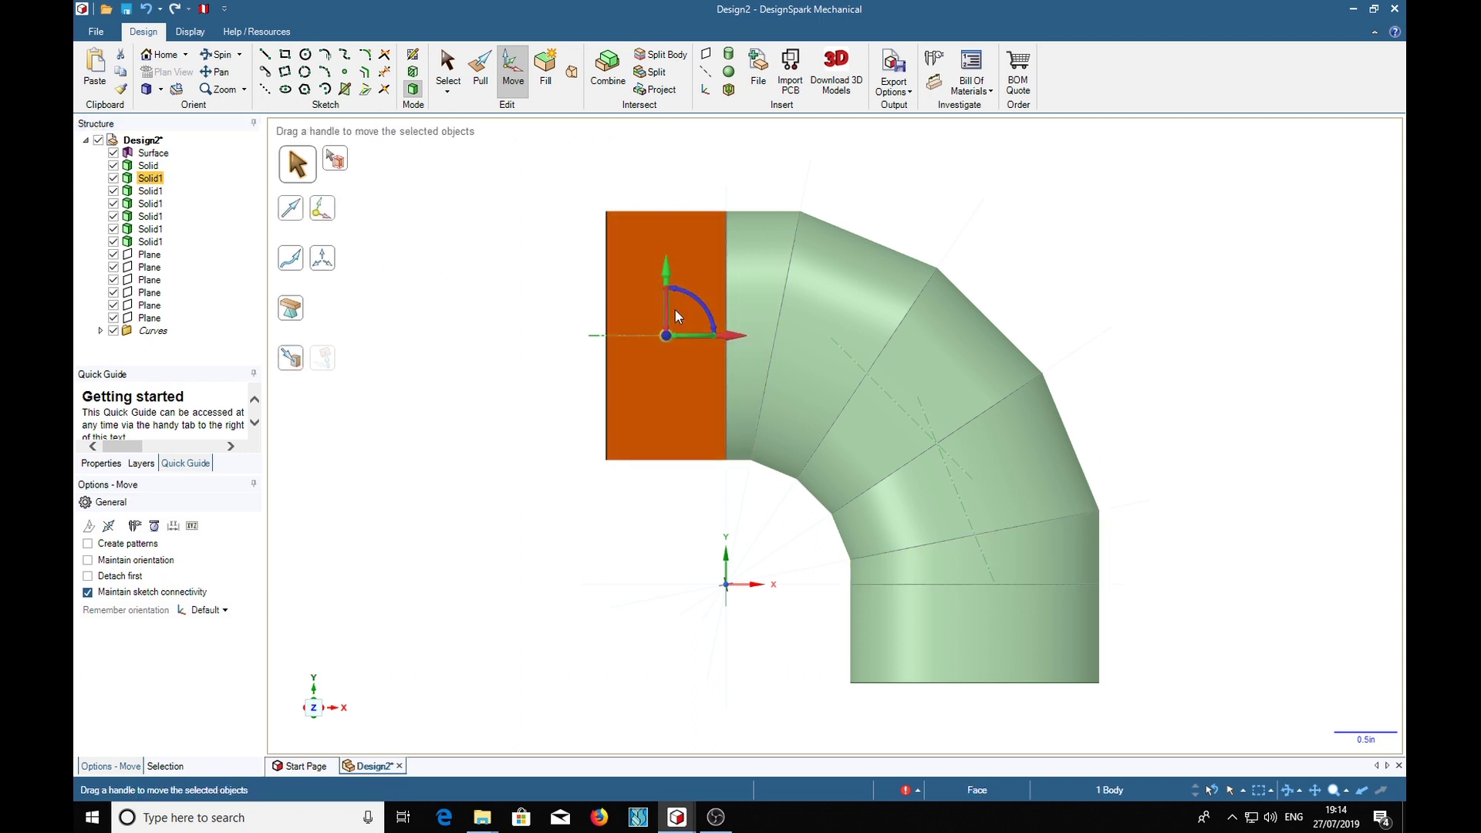
drag(741, 340, 524, 333)
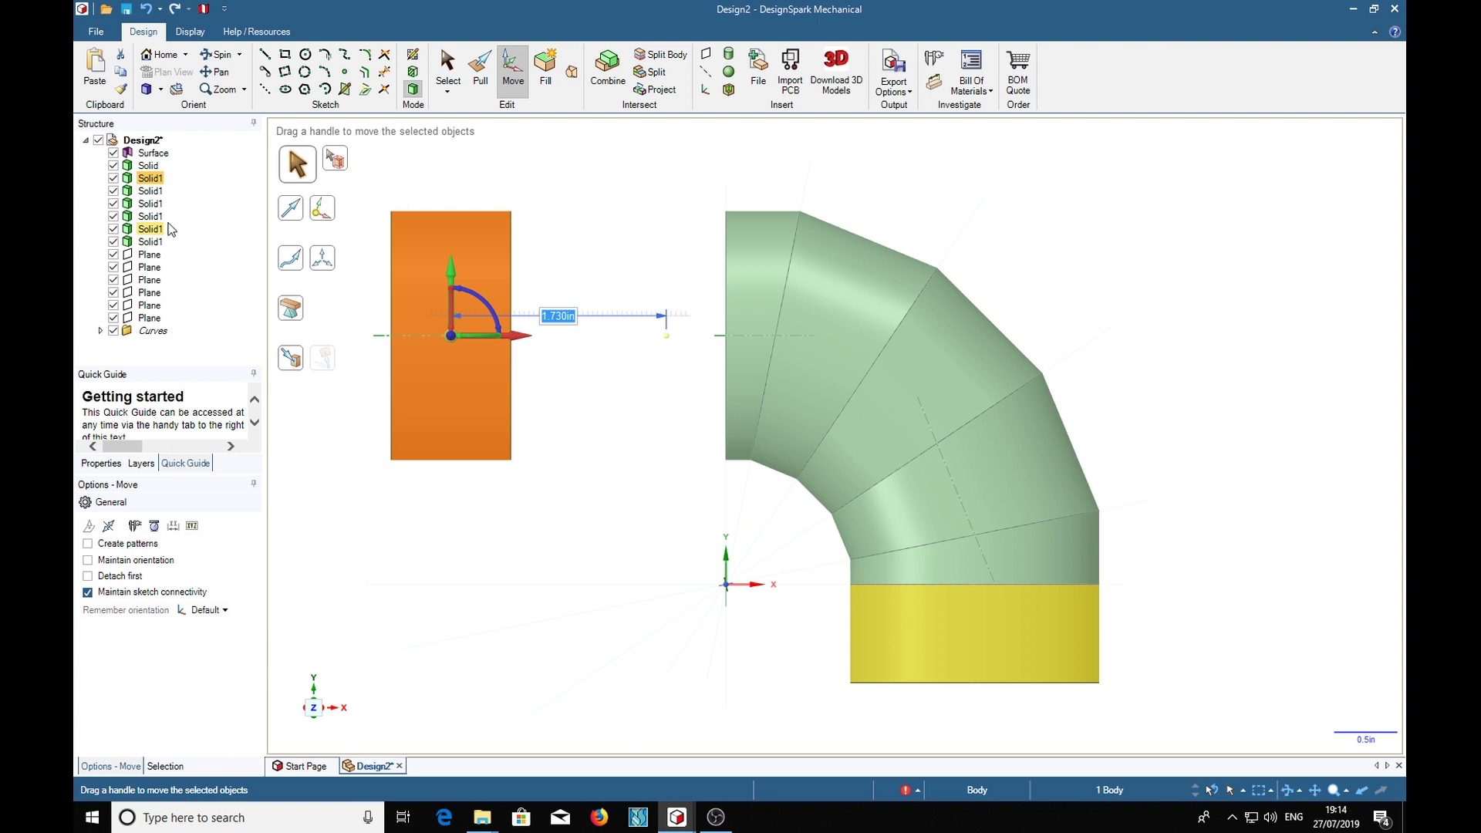
click(733, 359)
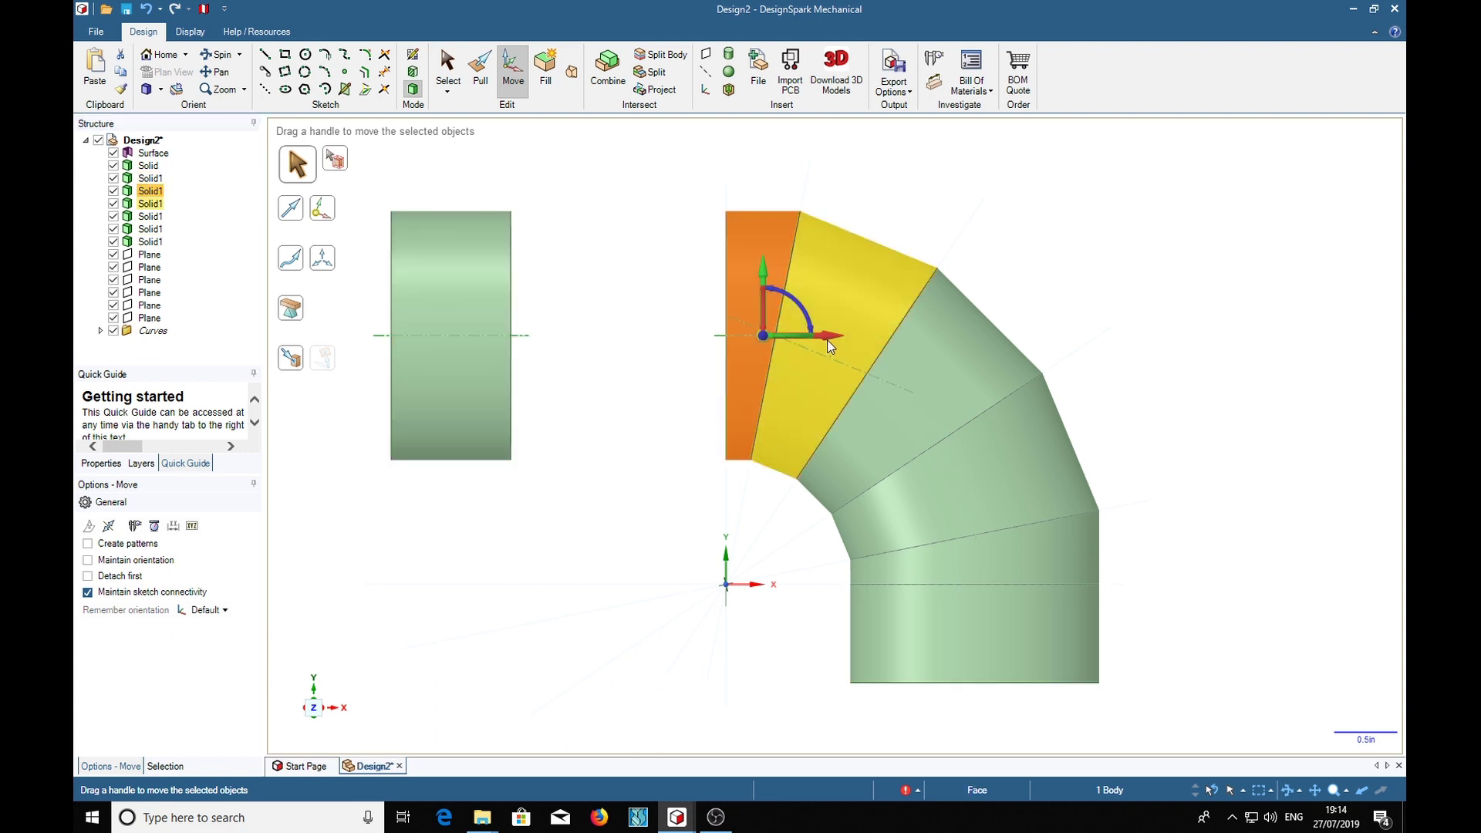
drag(829, 337, 648, 338)
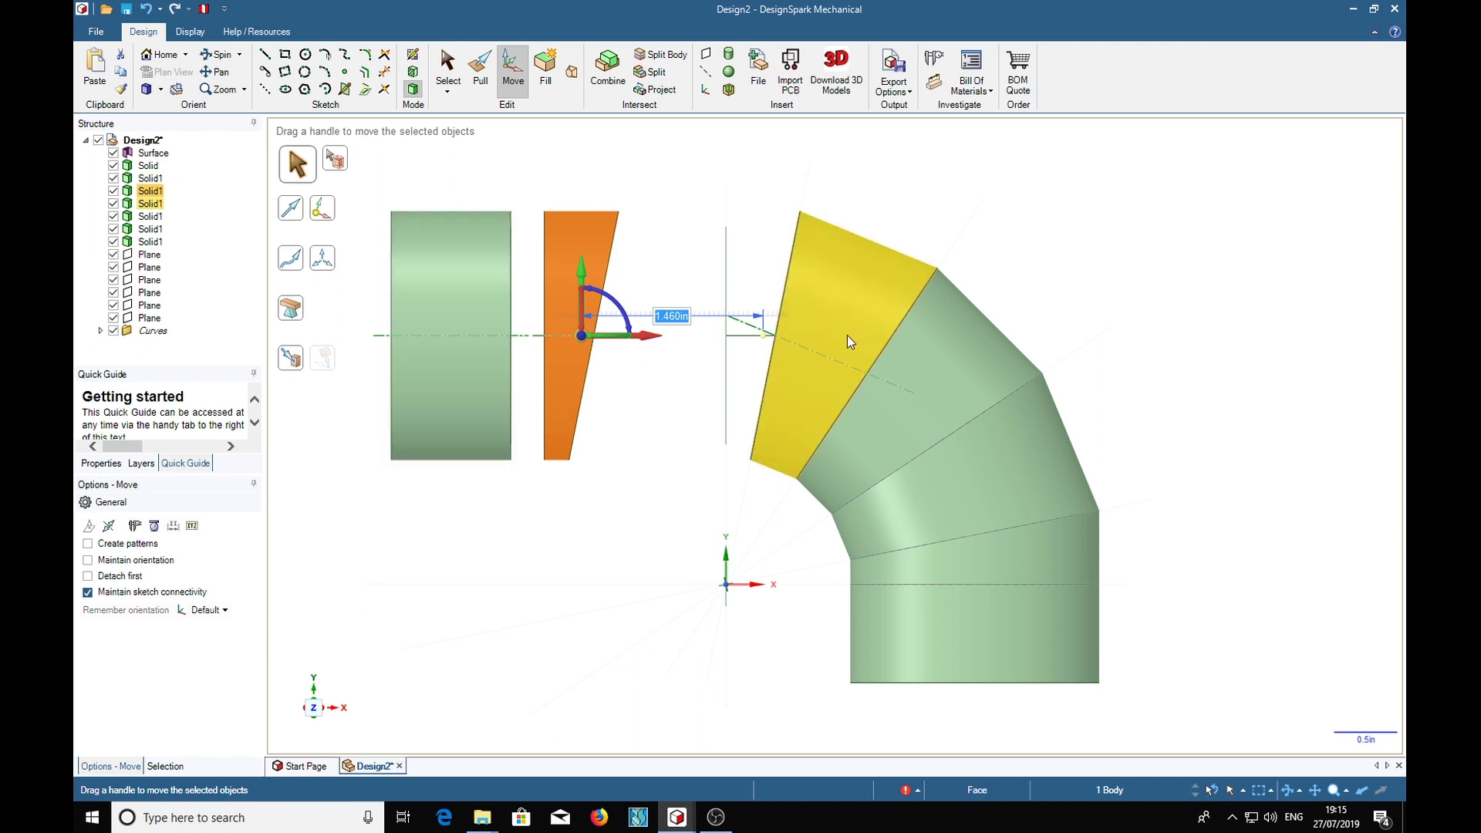
click(152, 204)
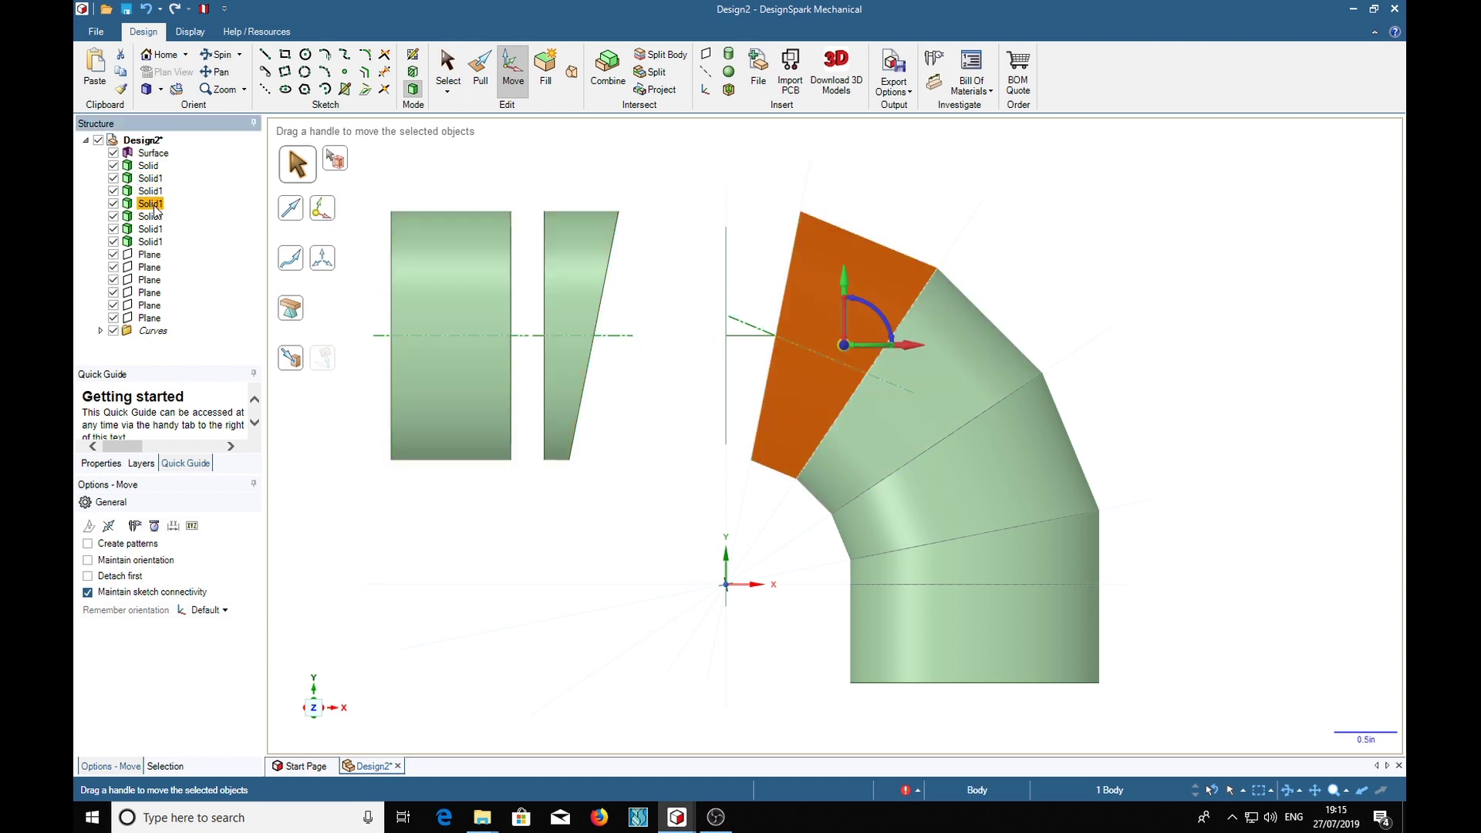
drag(910, 348, 770, 345)
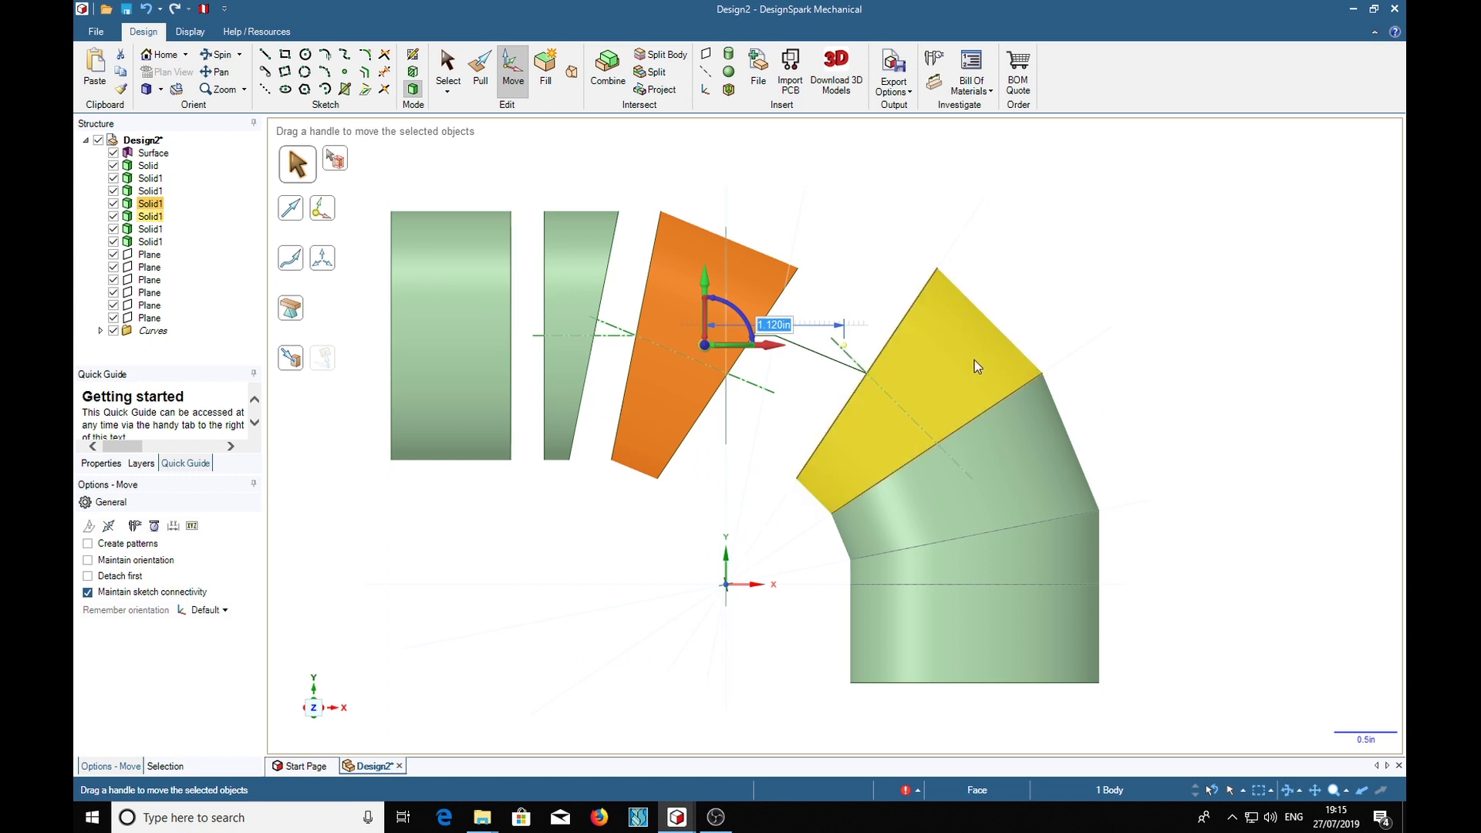
- Shift the upper bend section left, lower bend 0.440in left, bottom 0.460in and wedge 0.220in down
click(945, 382)
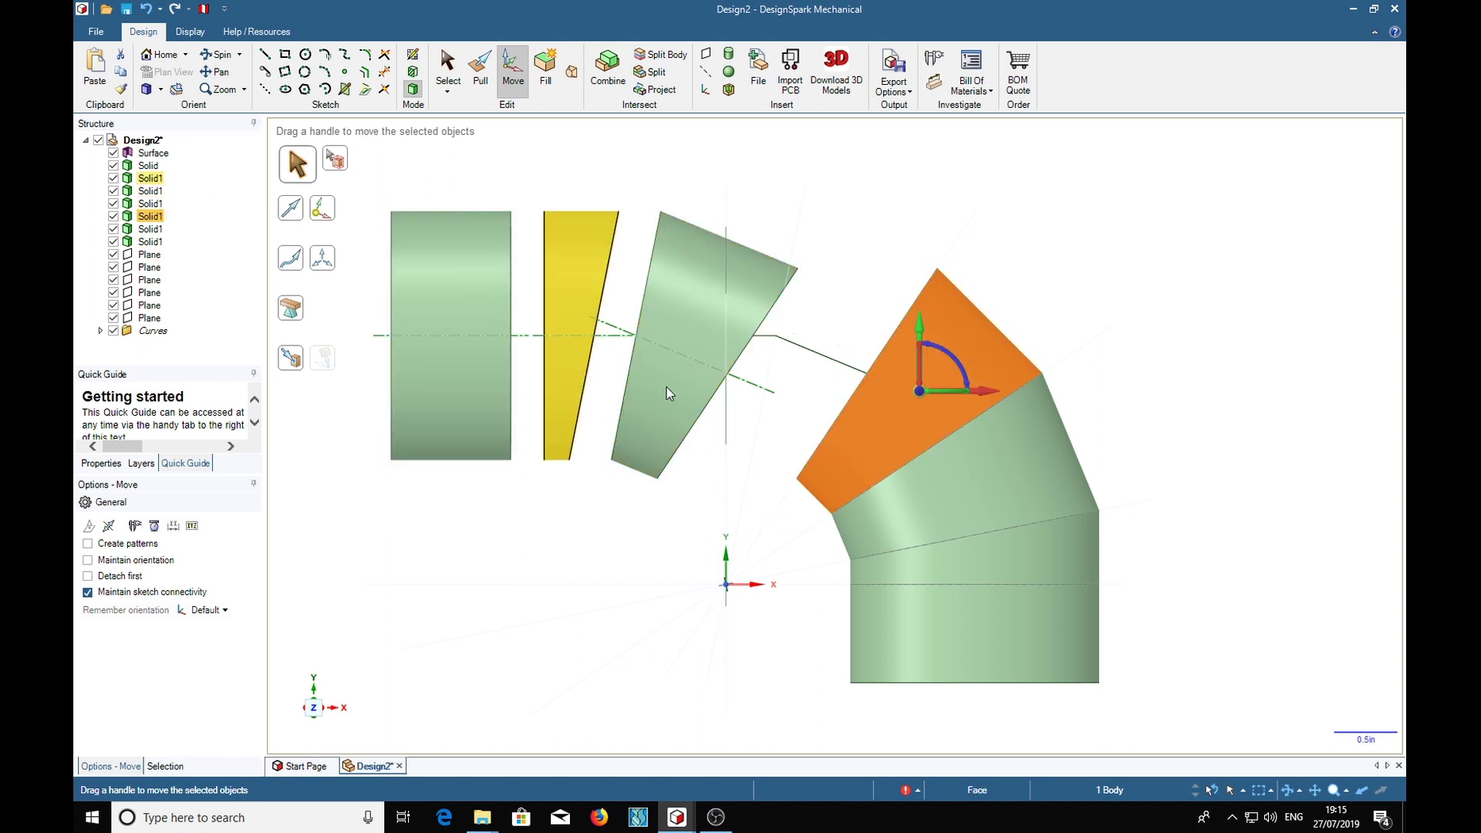
drag(984, 399, 886, 398)
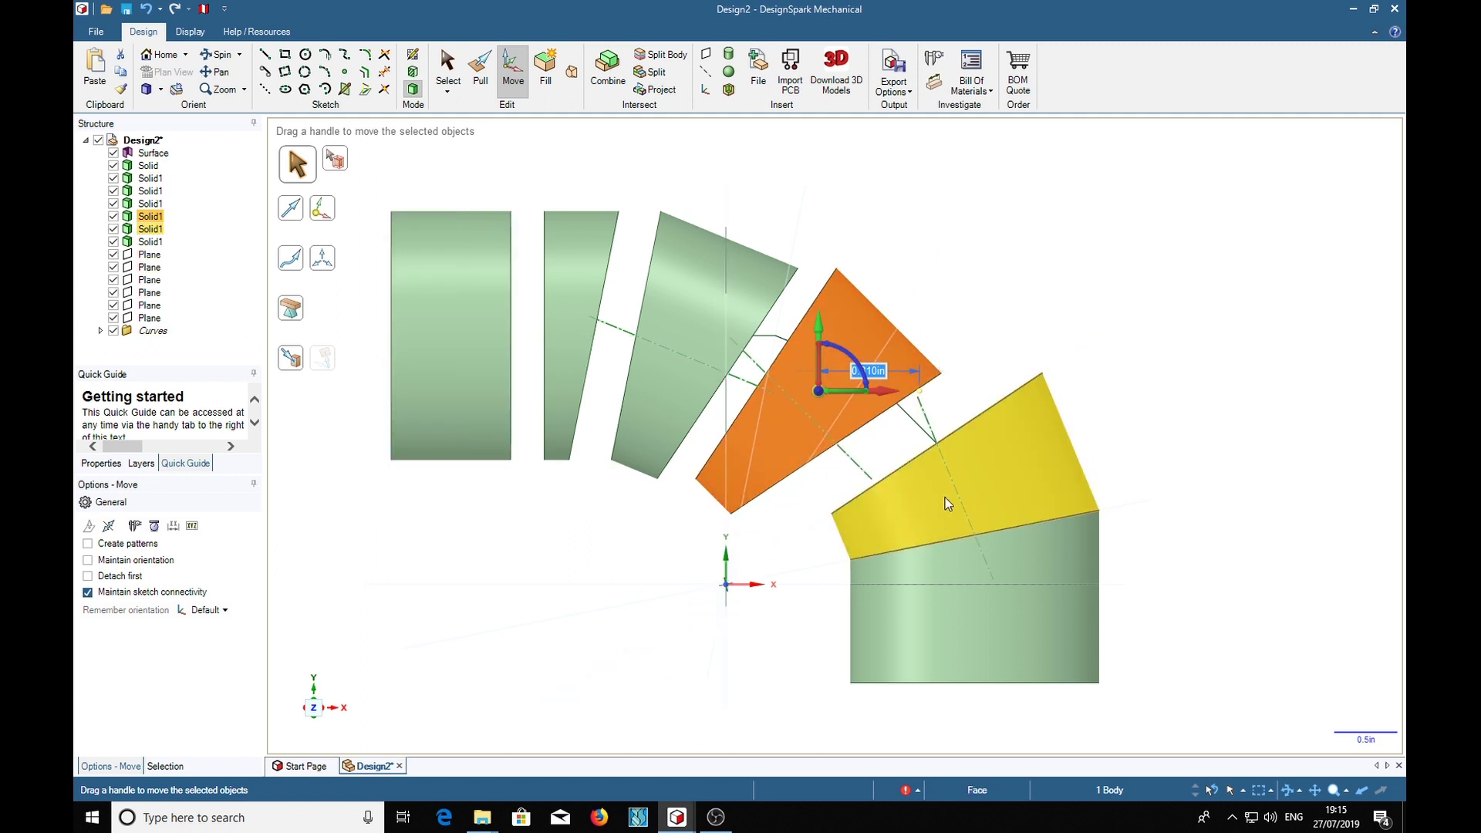
click(928, 471)
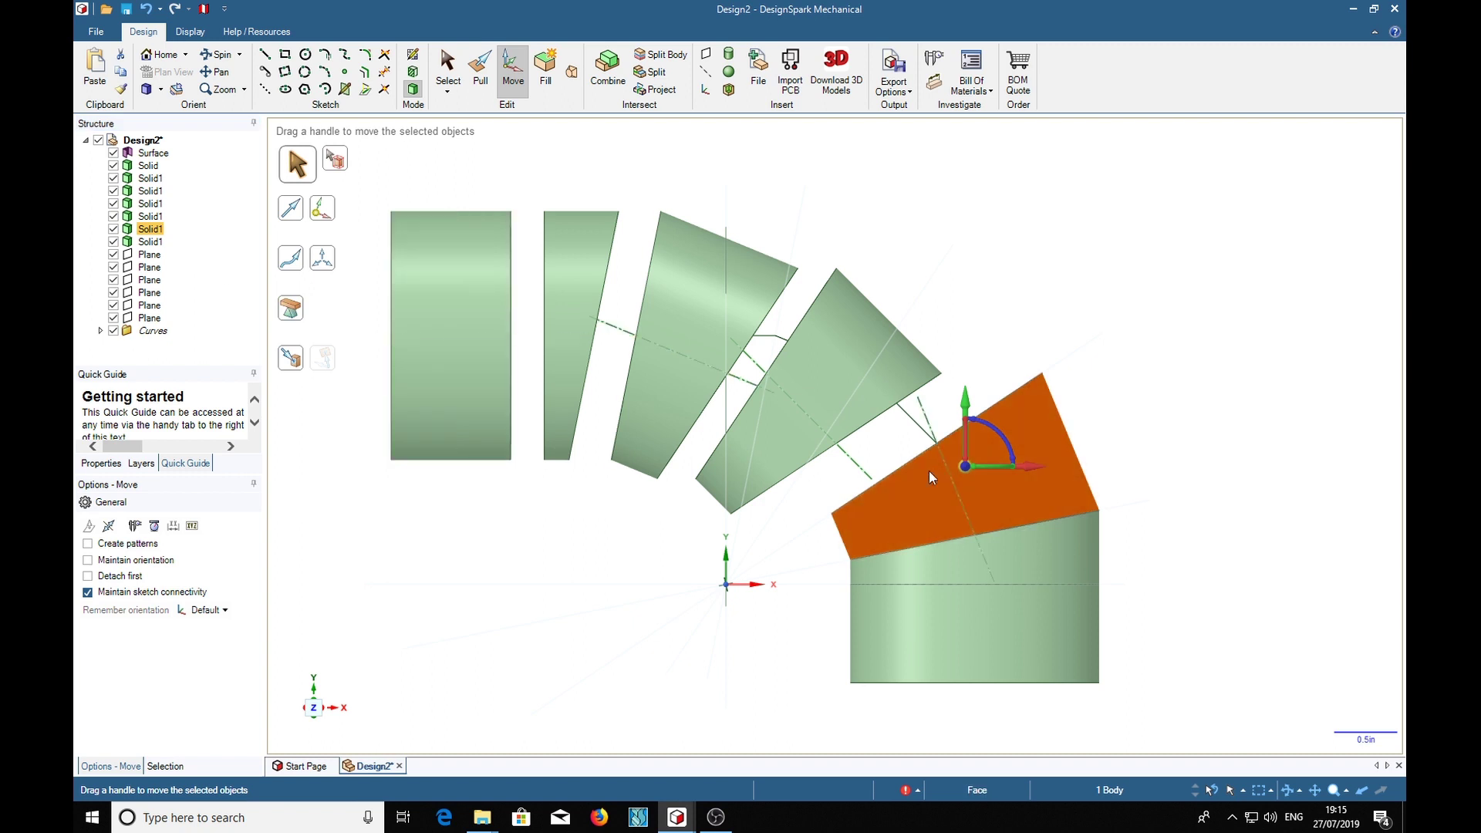
drag(1038, 476, 982, 469)
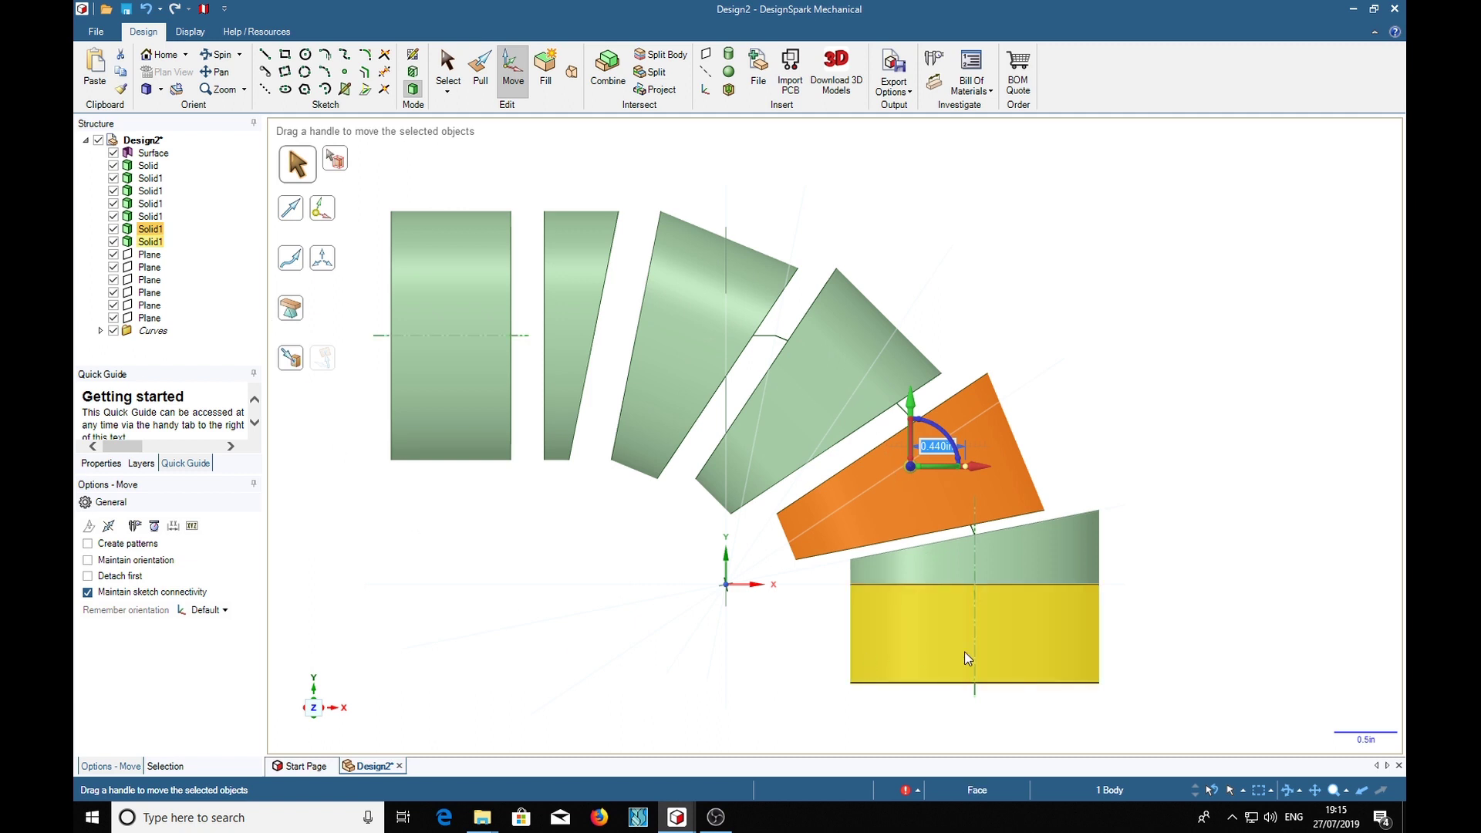
click(155, 242)
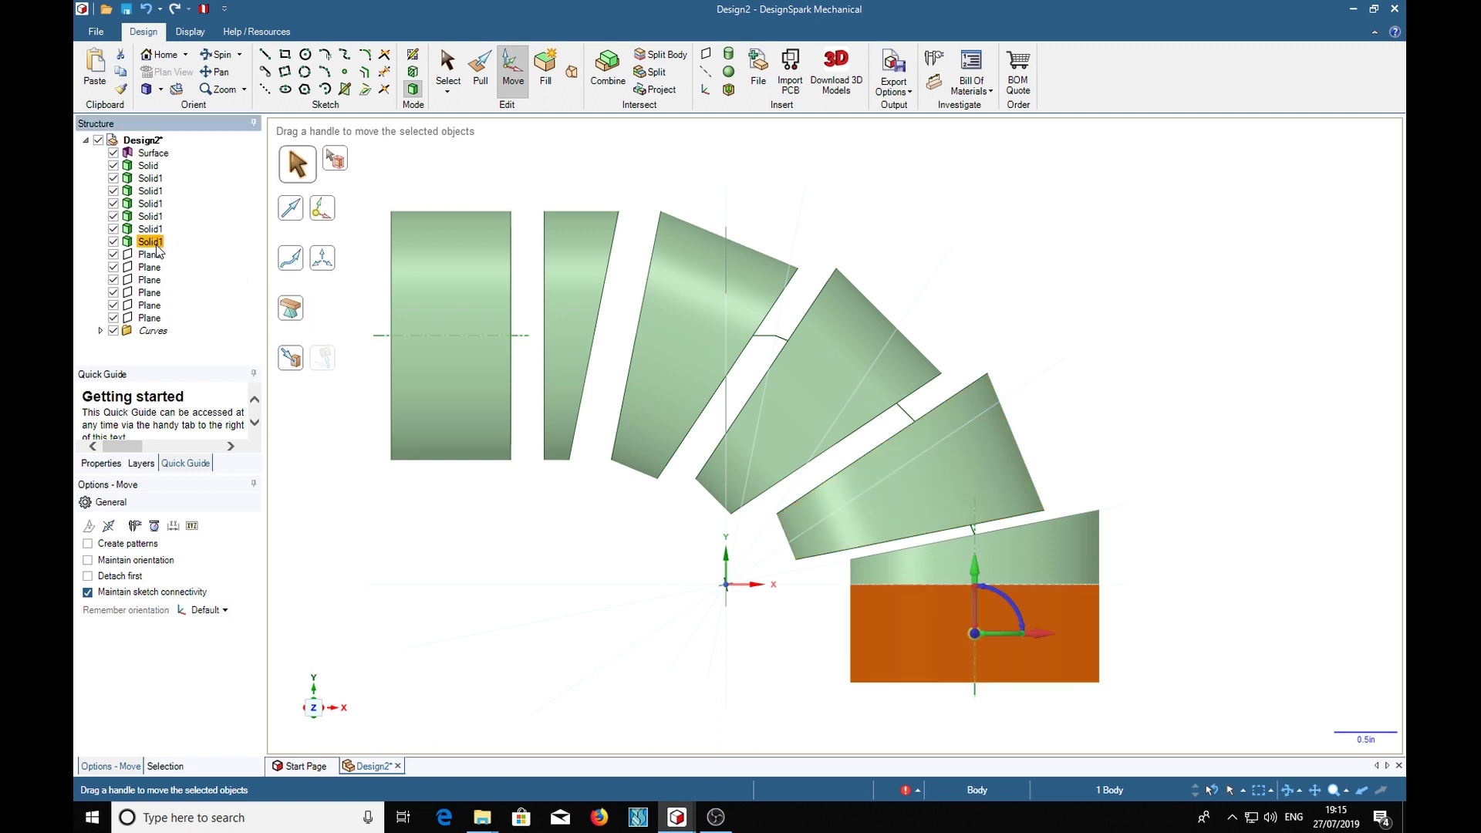
drag(968, 564, 978, 625)
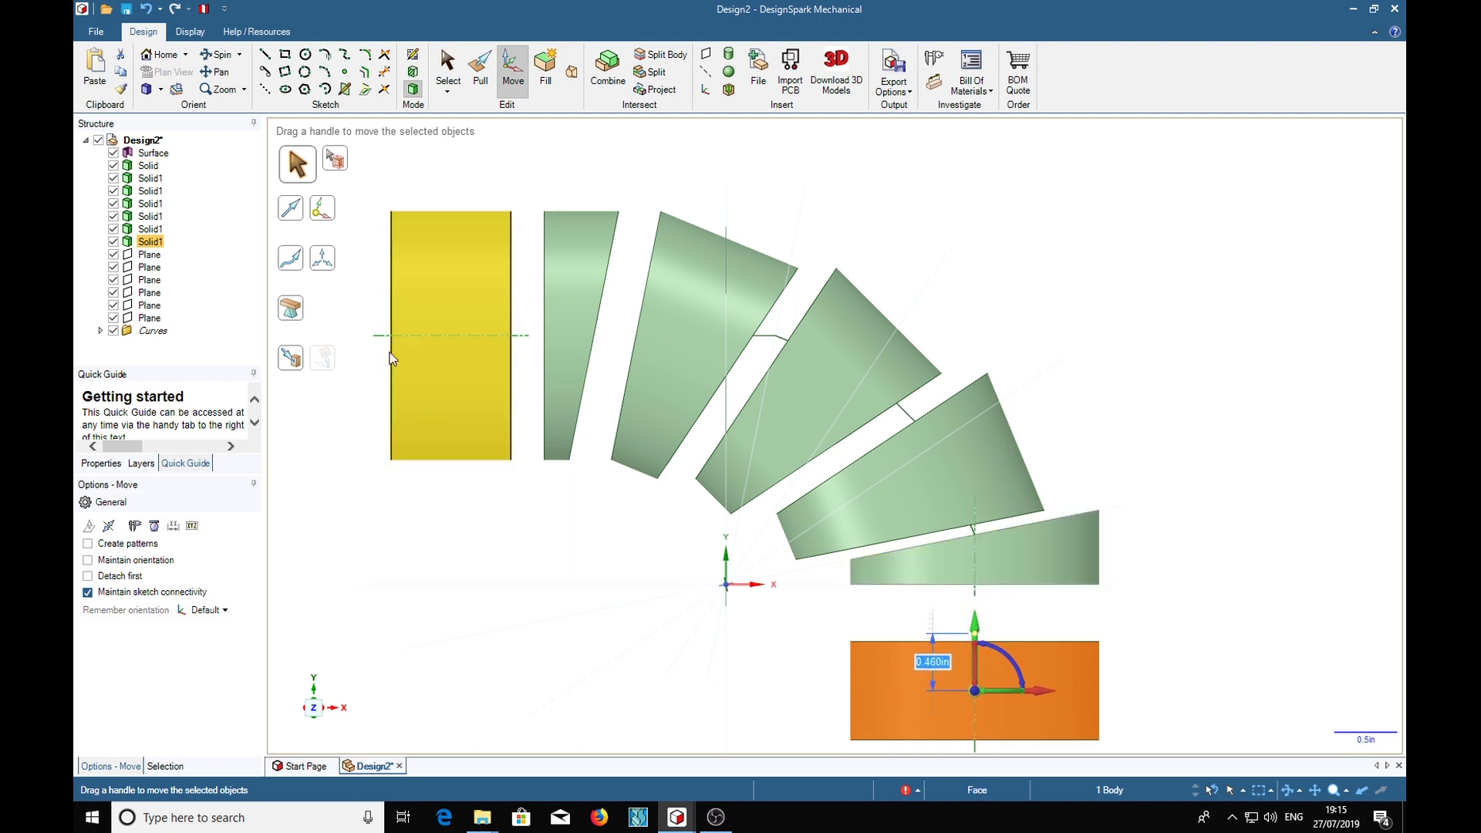
click(871, 573)
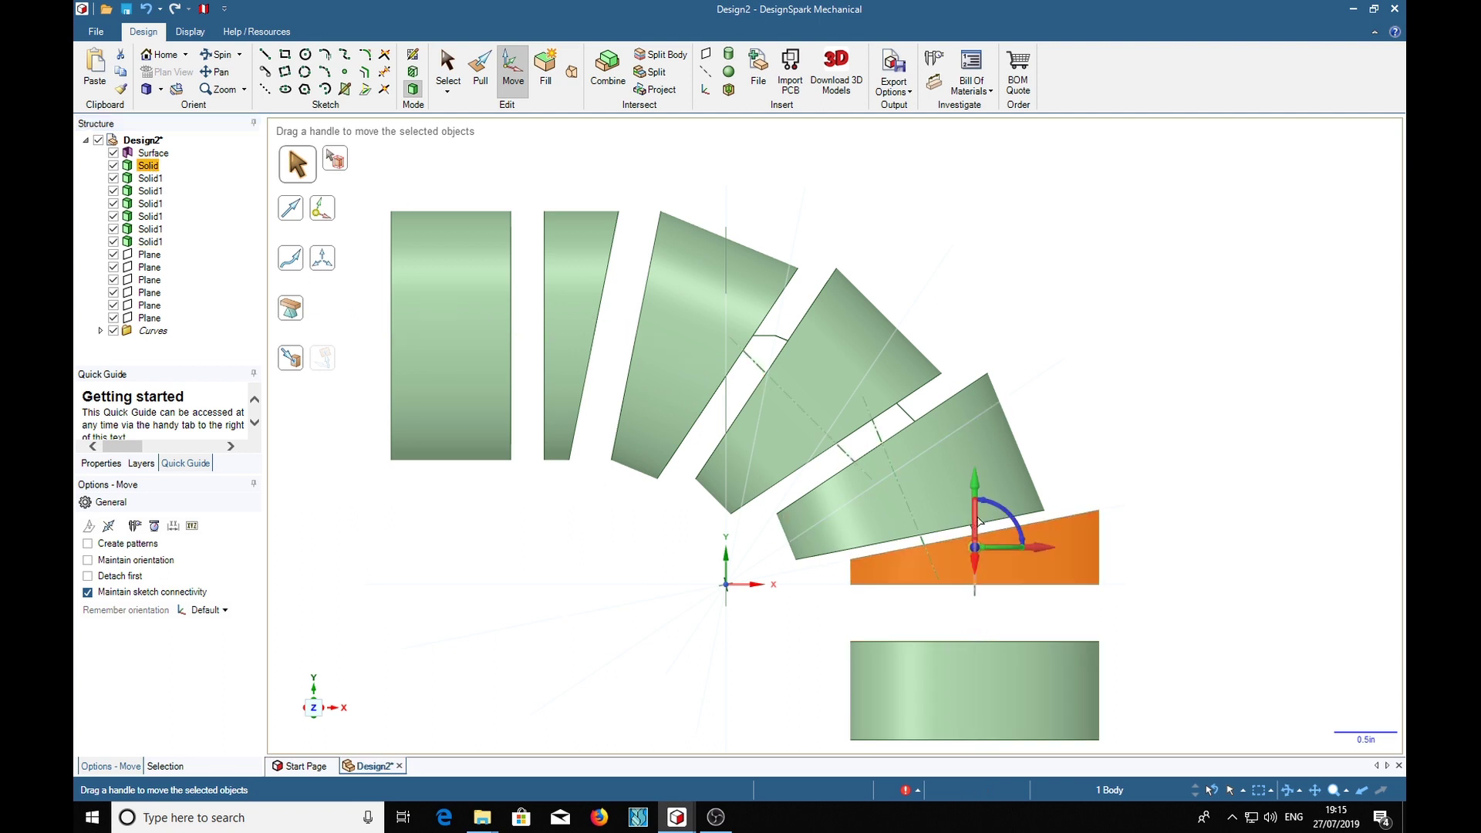
drag(973, 478, 973, 504)
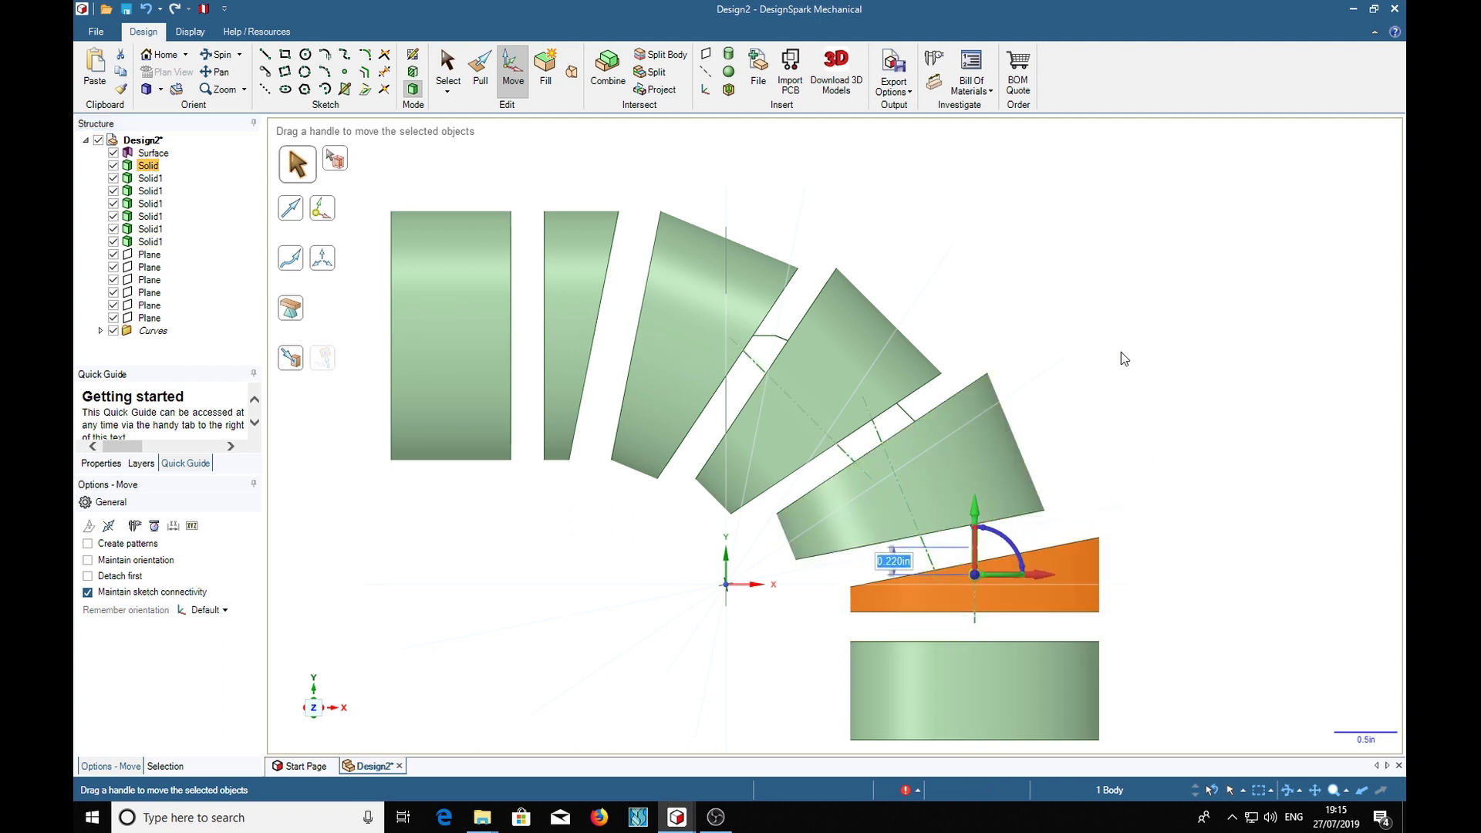
mouse_move(1079, 344)
middle_down()
mouse_move(1233, 308)
mouse_move(1220, 350)
mouse_move(1008, 449)
mouse_move(1025, 354)
mouse_move(1087, 313)
mouse_move(1091, 357)
middle_up()
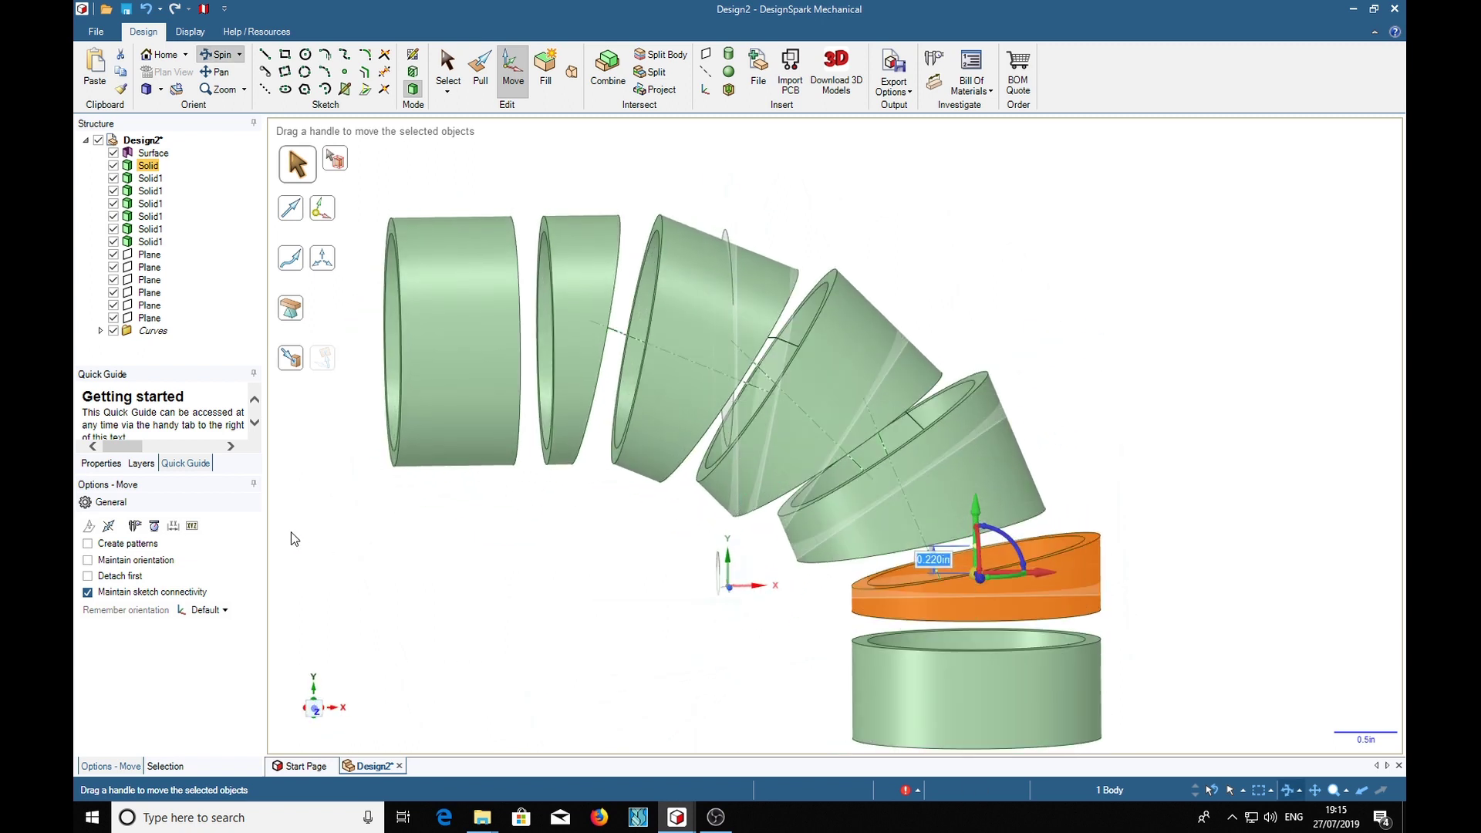
- Hide all six construction planes and the Curves entry in the Structure tree
click(113, 255)
click(113, 267)
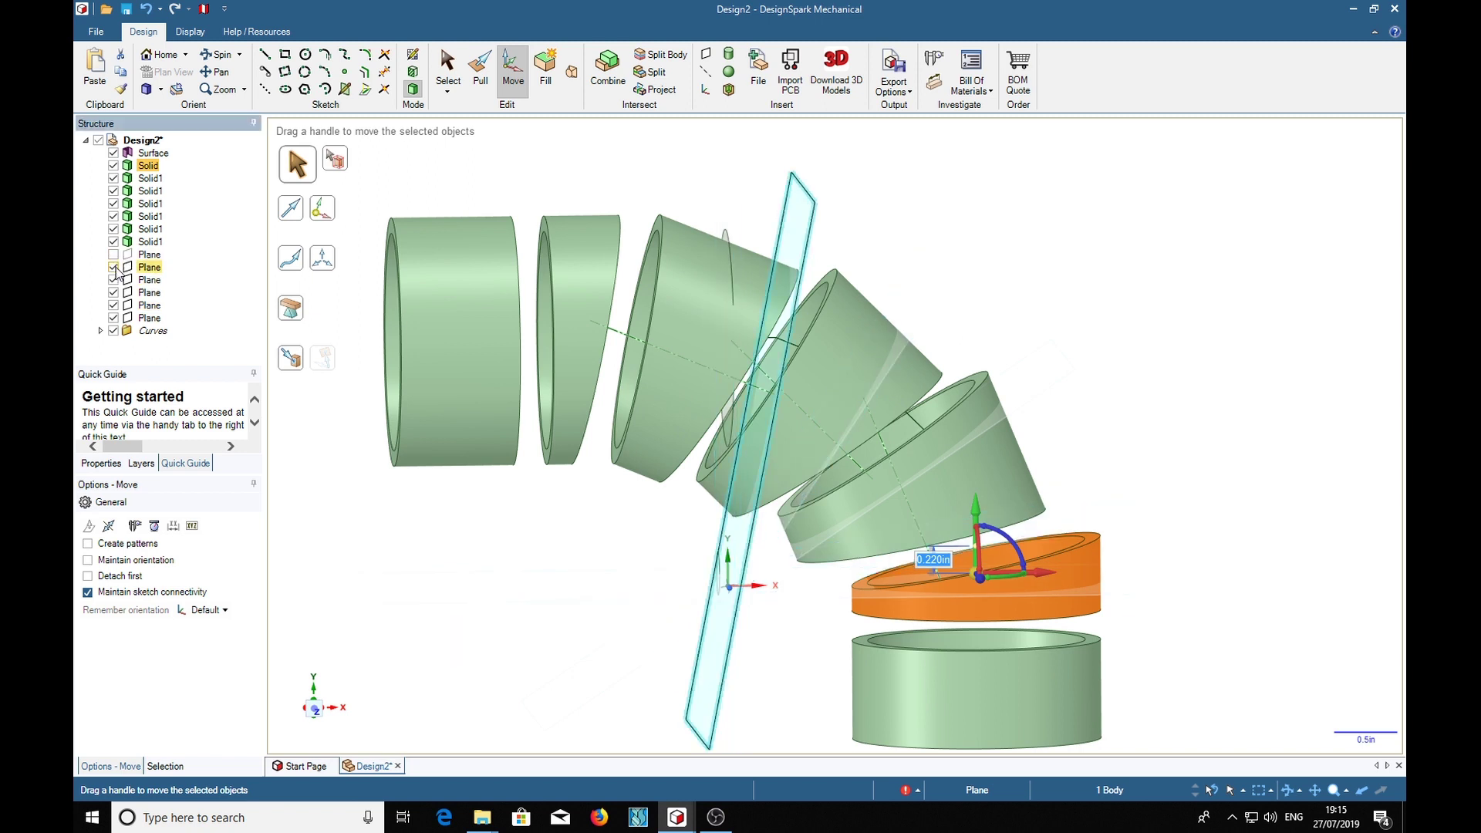
click(113, 280)
click(113, 292)
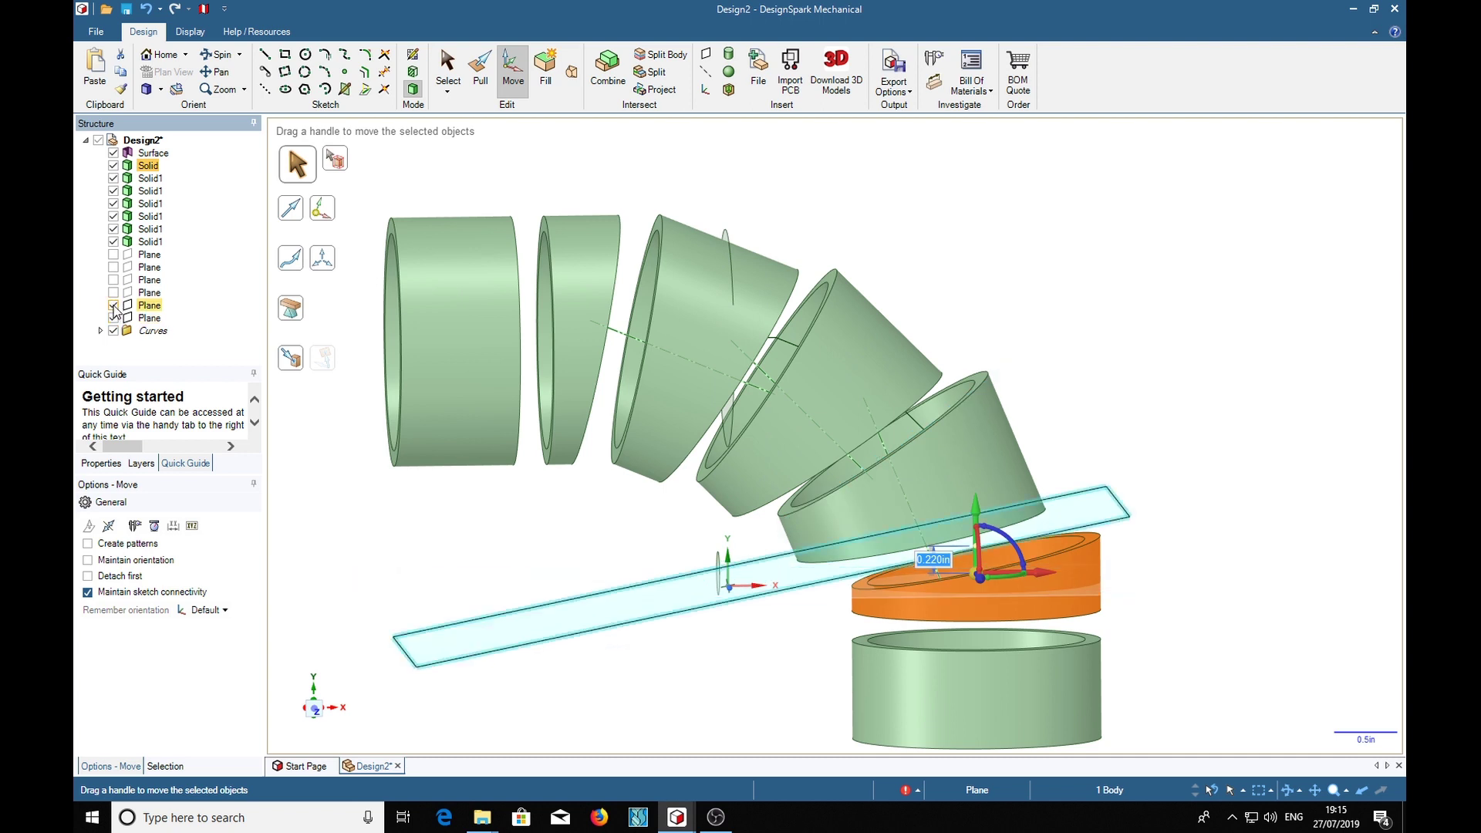
click(114, 305)
click(114, 317)
click(113, 330)
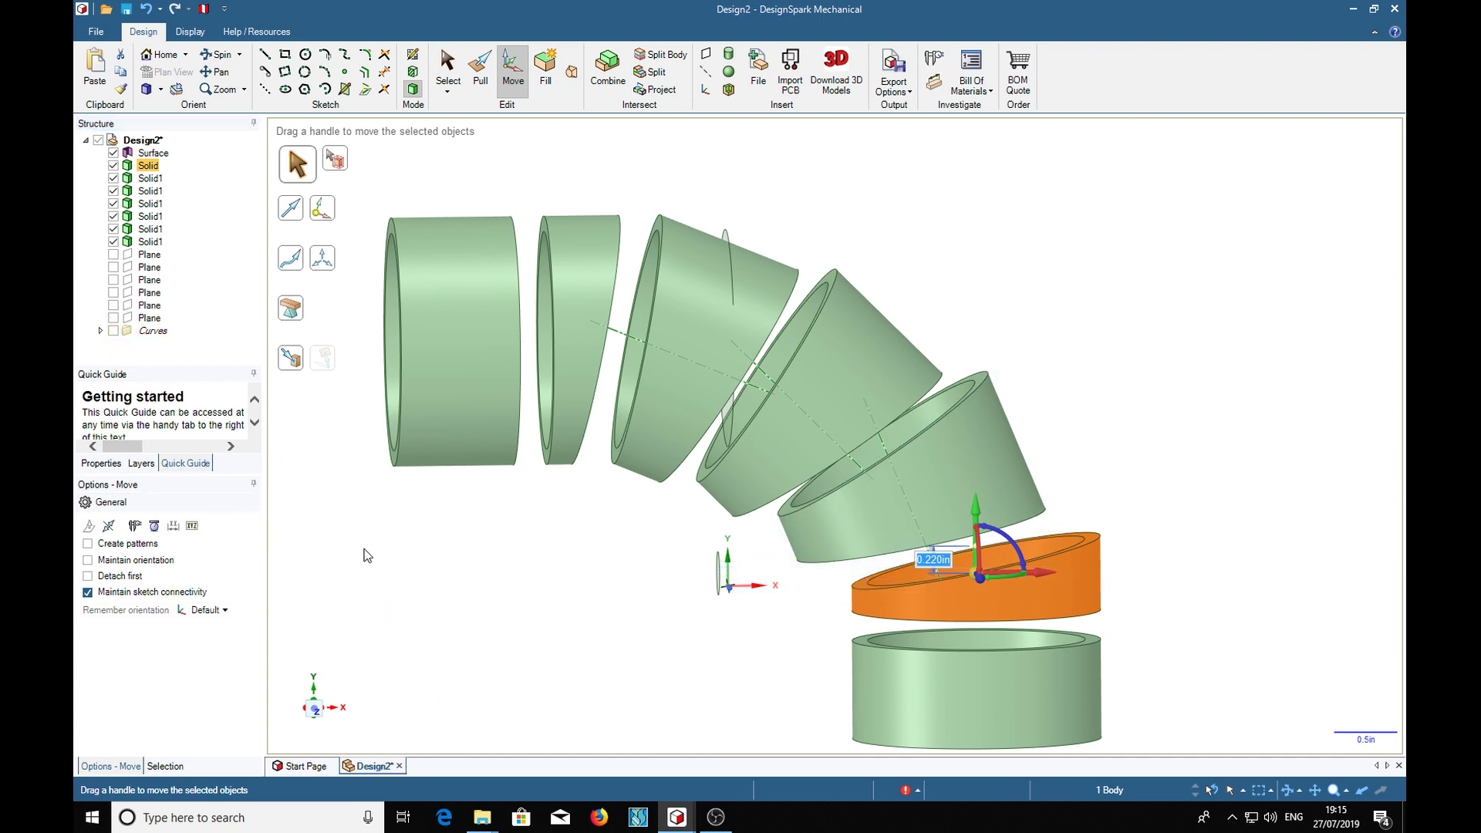
- Hide the leftover Surface body and orbit to inspect the seven separated sections
mouse_move(364, 550)
middle_down()
mouse_move(327, 483)
mouse_move(347, 519)
middle_up()
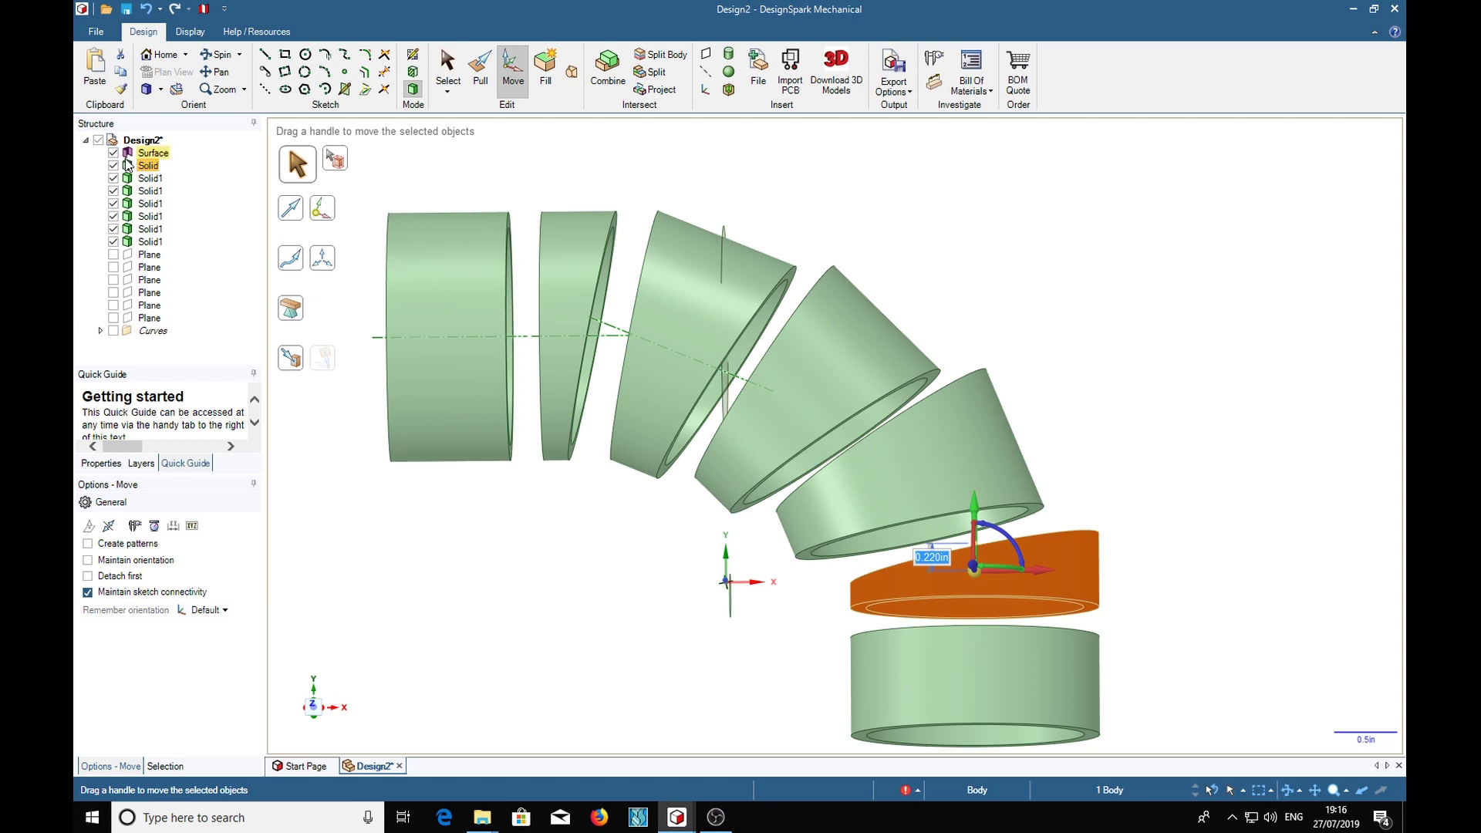
click(113, 157)
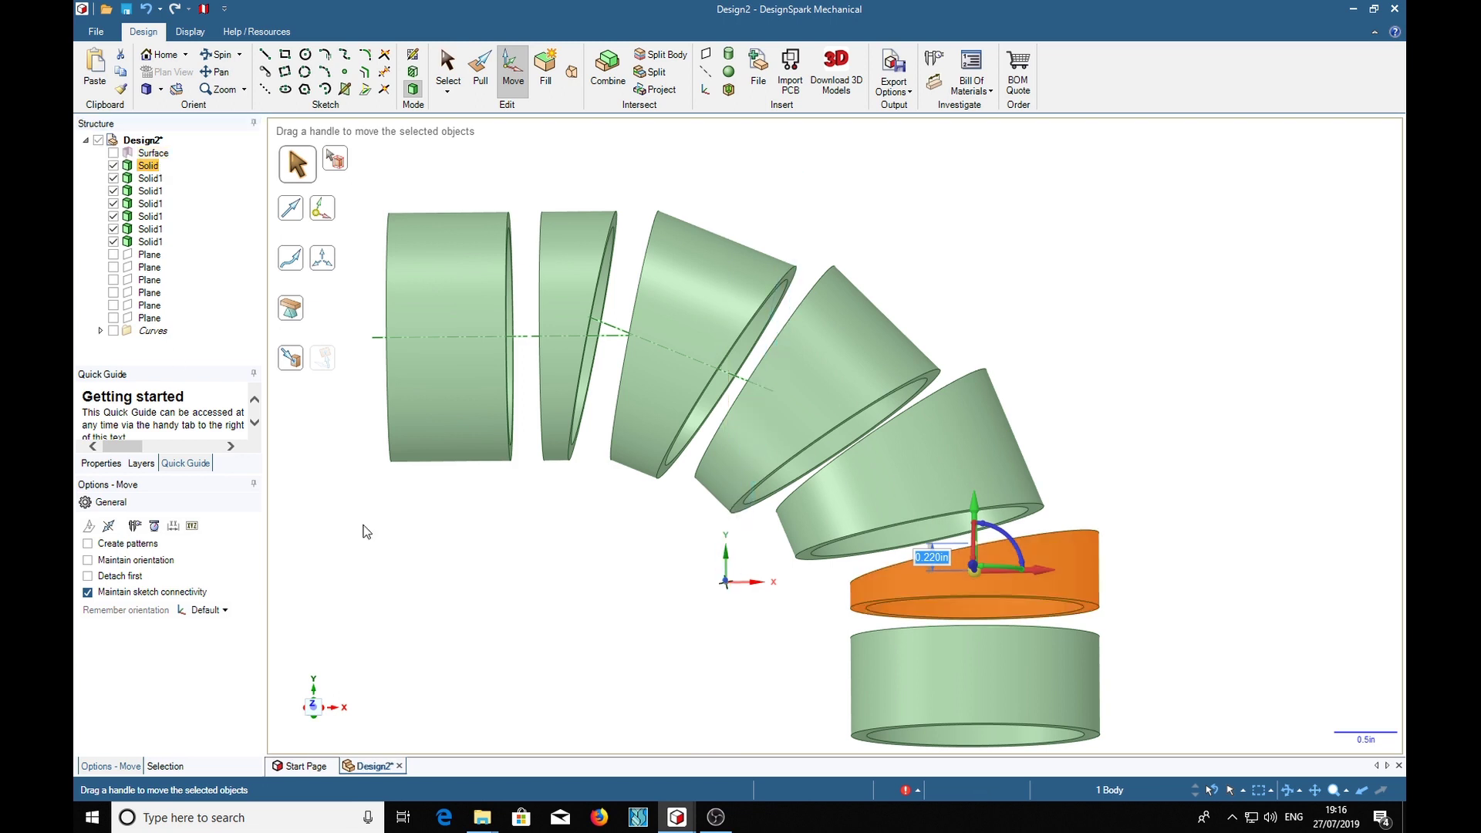
mouse_move(363, 529)
middle_down()
mouse_move(449, 591)
mouse_move(506, 569)
mouse_move(344, 509)
mouse_move(363, 551)
middle_up()
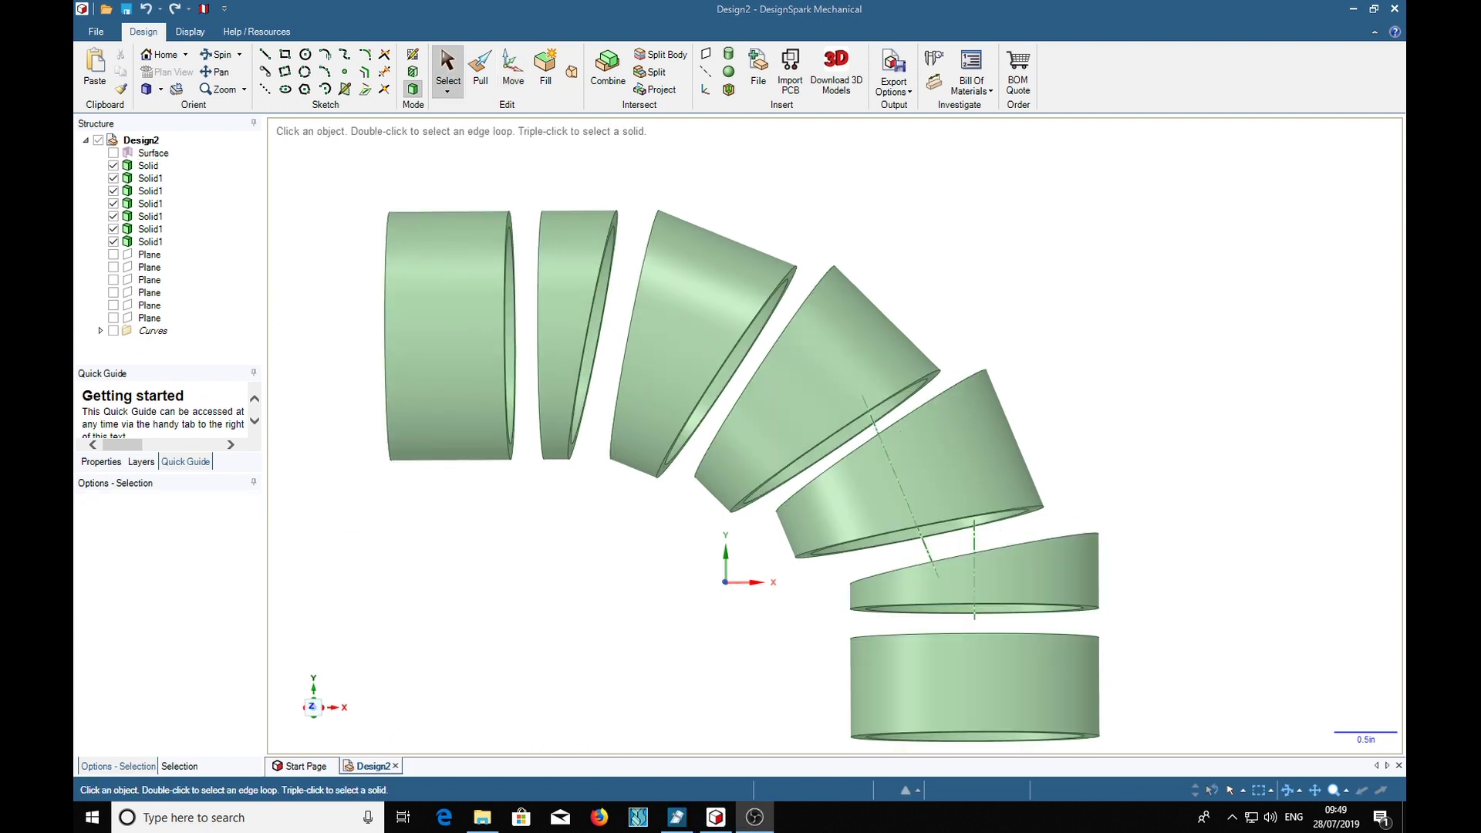